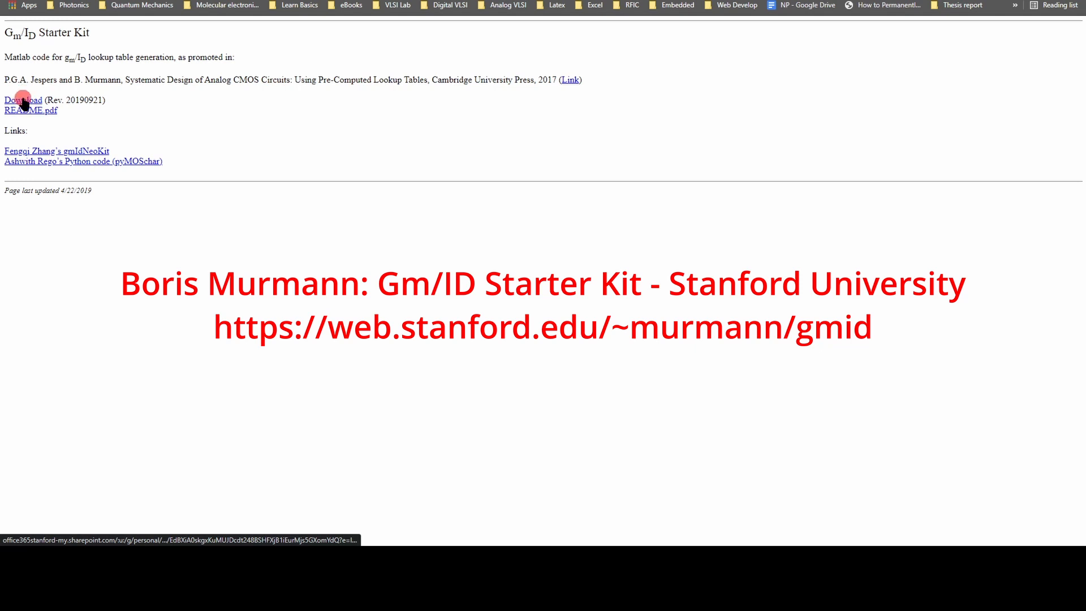
Open the Gm/ID Starter Kit download and look through the files contained in gm_ID_starter_kit_v2.3.zip
left_click(23, 102)
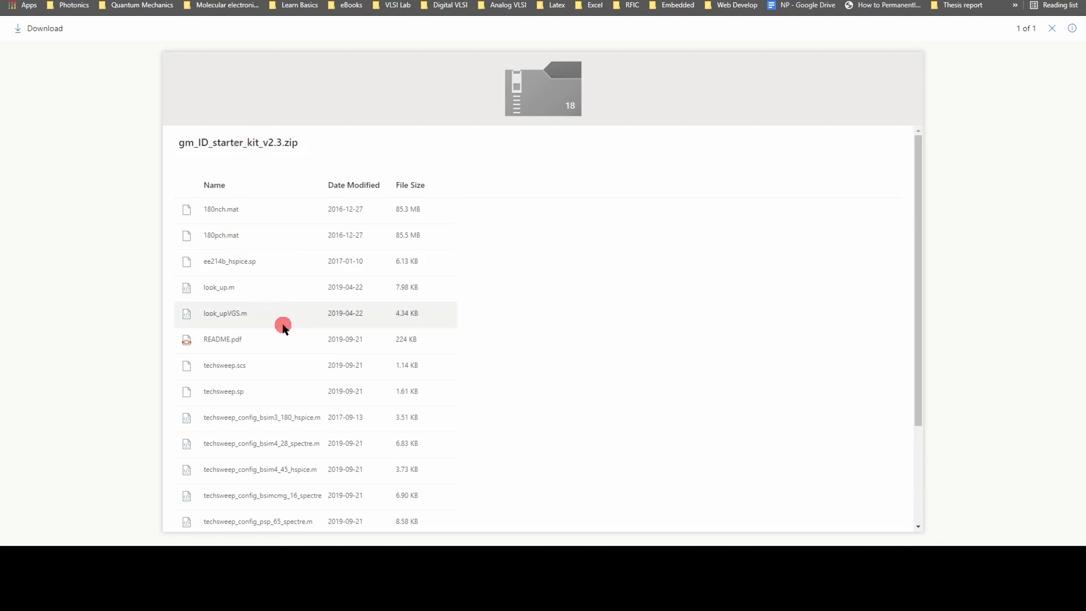
scroll(281, 336, "down", 1)
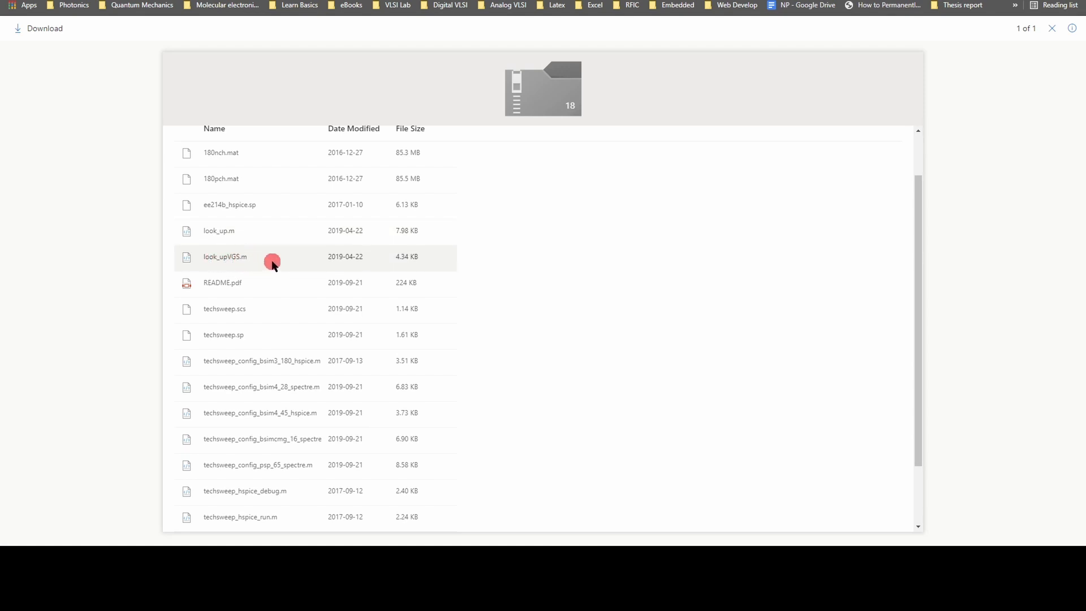
scroll(272, 264, "up", 1)
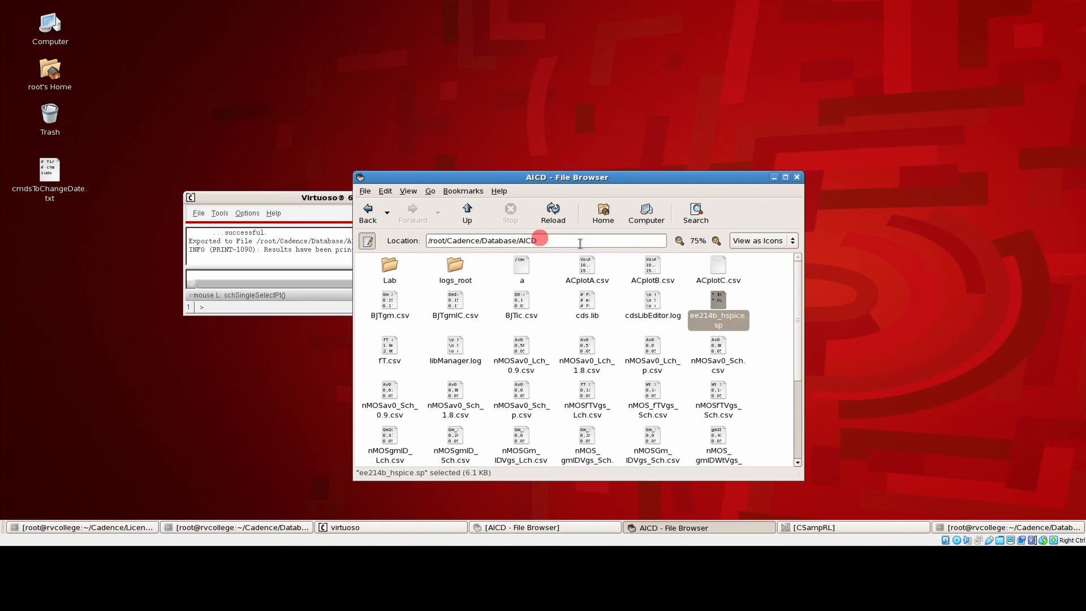
Switch to Virtuoso and create a new library named AICD that does not need process information
left_click(319, 197)
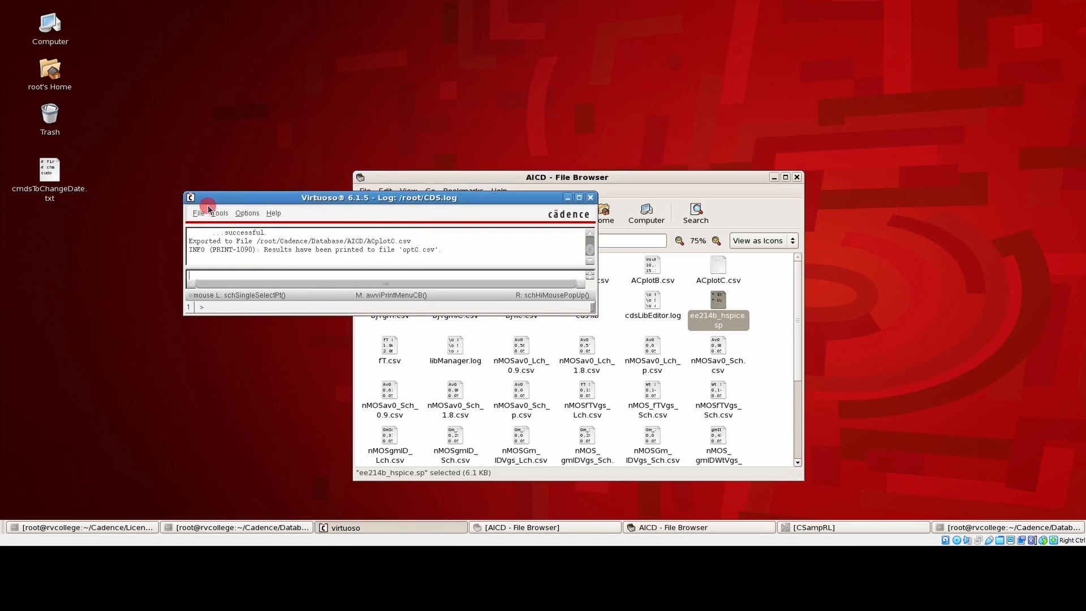
left_click(198, 213)
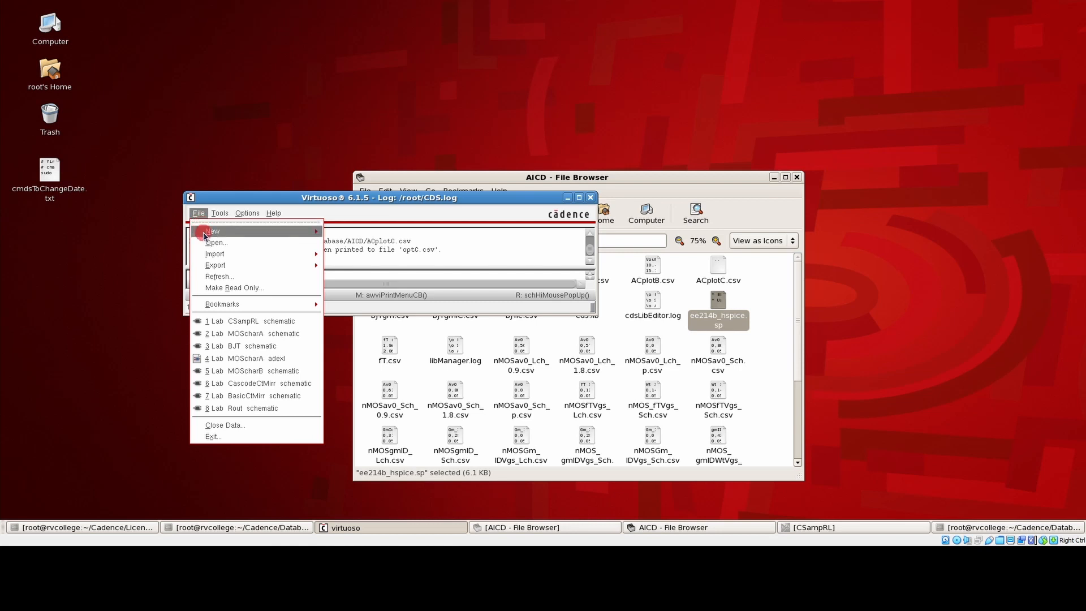
mouse_move(269, 232)
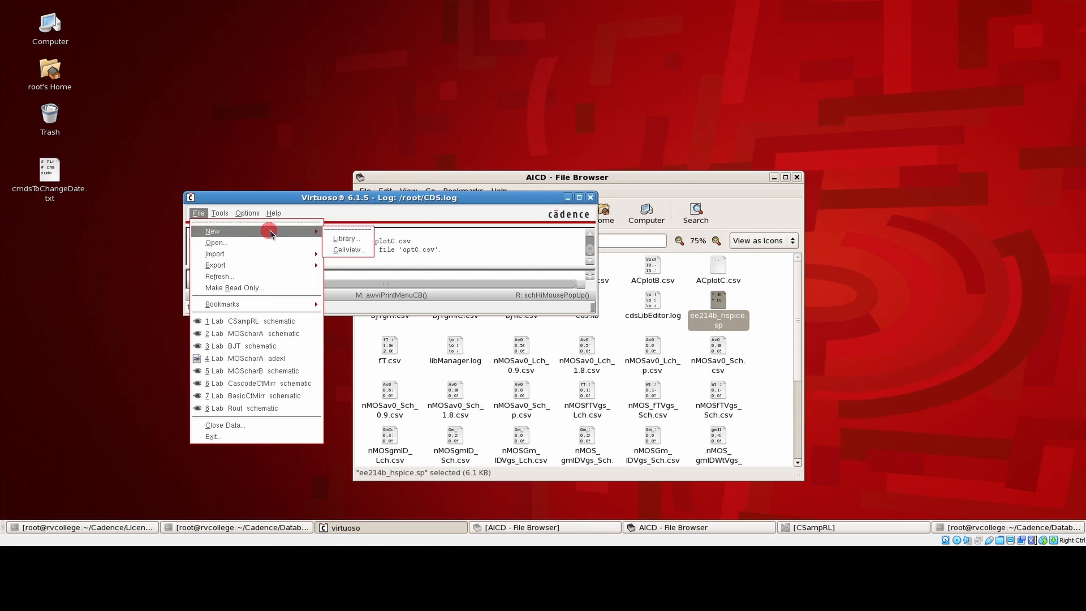
left_click(347, 240)
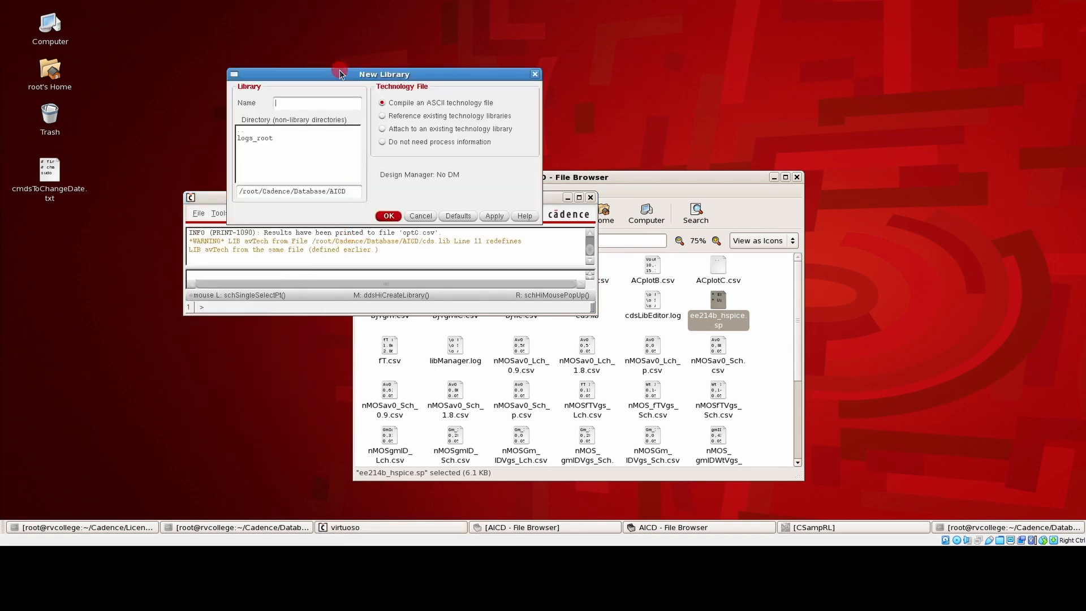
left_click_drag(349, 72, 480, 92)
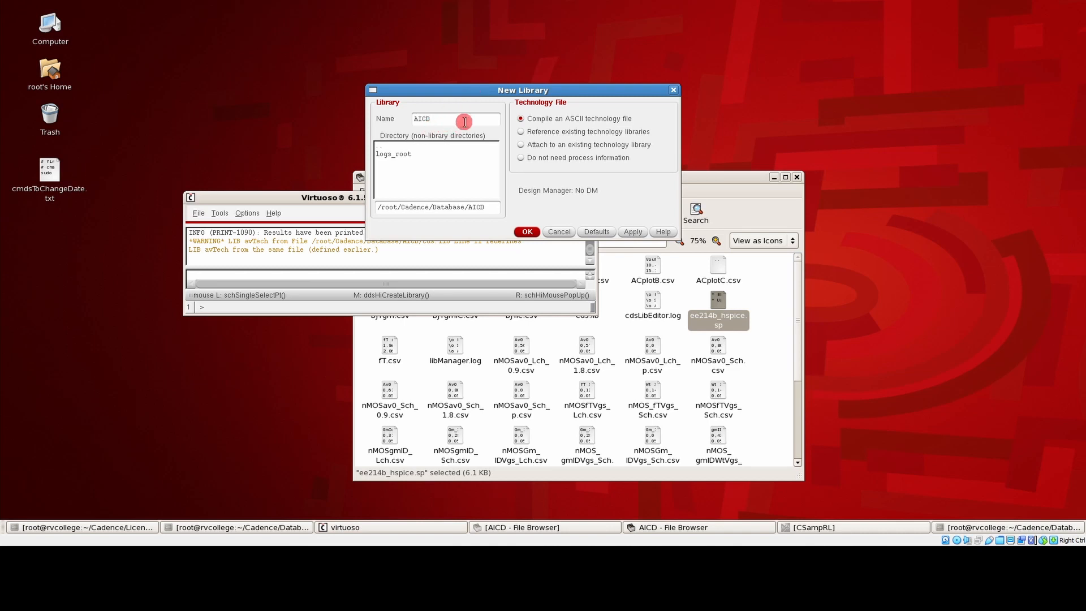
left_click(532, 159)
left_click(527, 232)
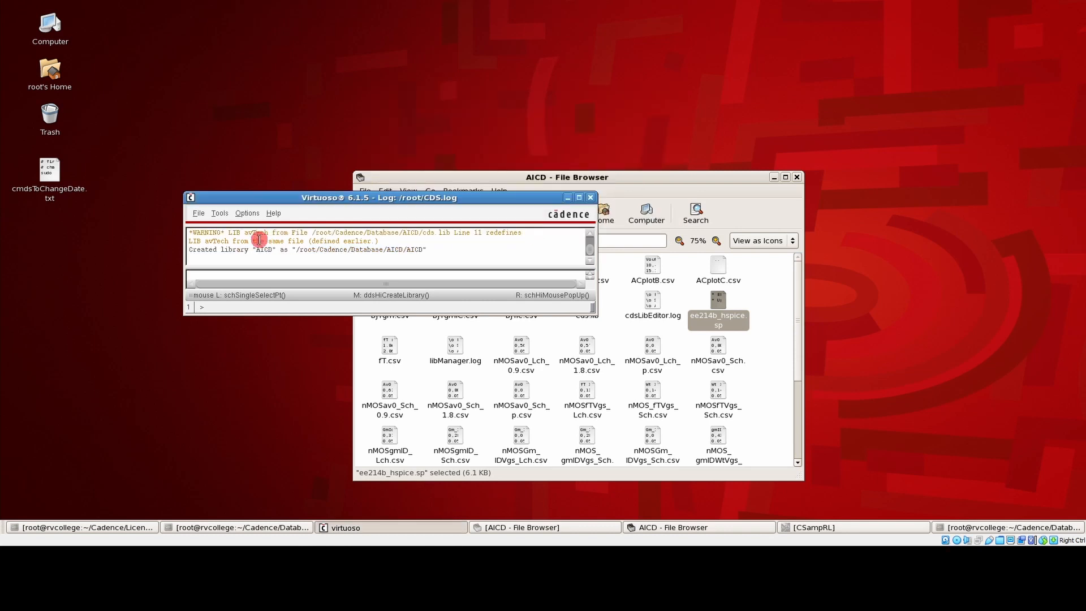
Create a schematic cellview for cell CSampRL in the AICD library and maximize its editor window
left_click(197, 215)
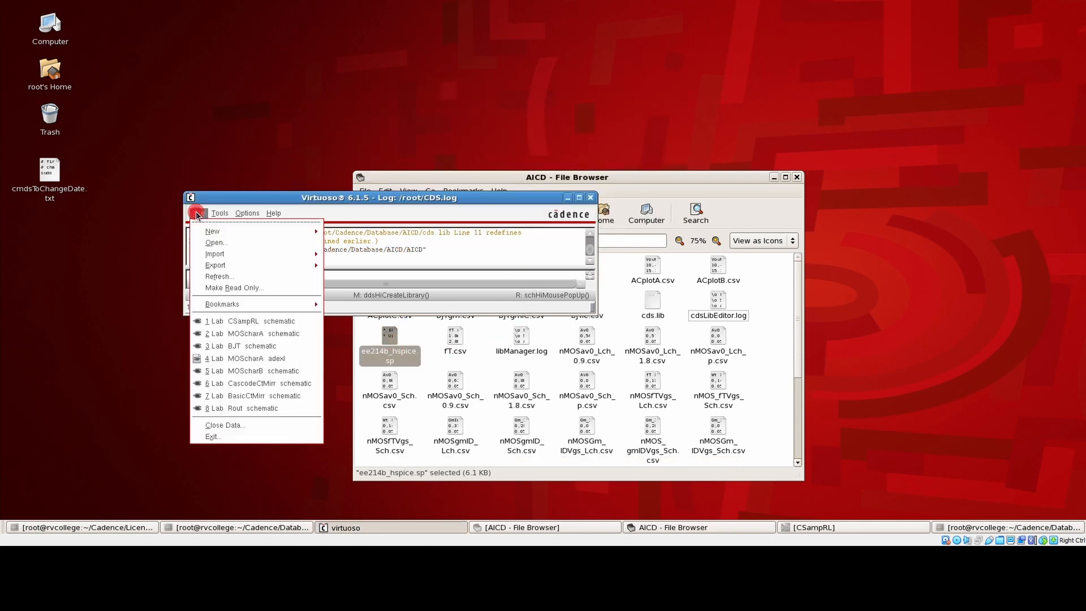
mouse_move(226, 231)
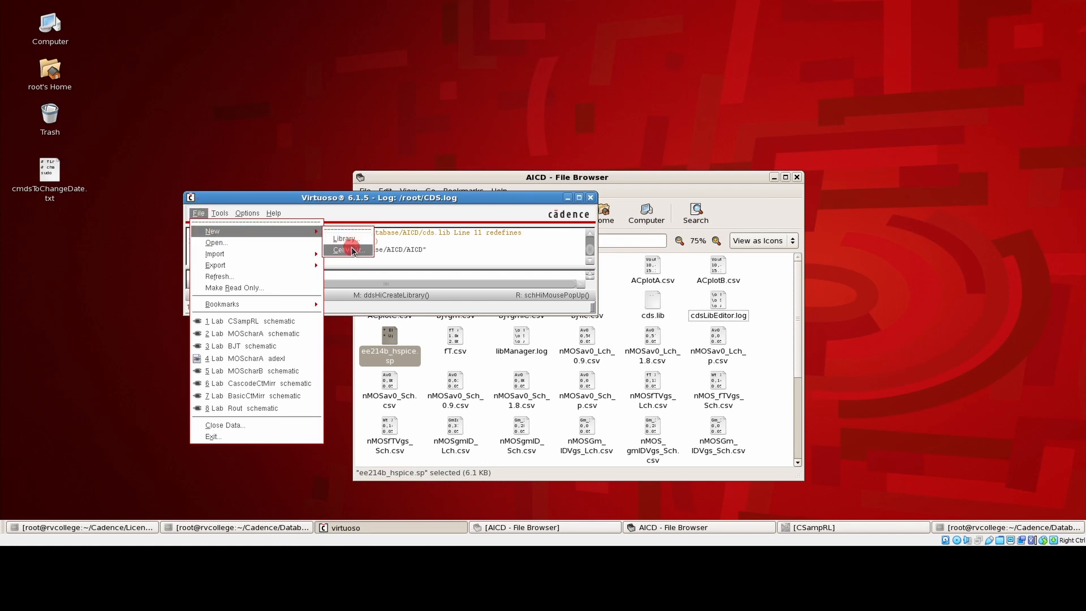
left_click(347, 249)
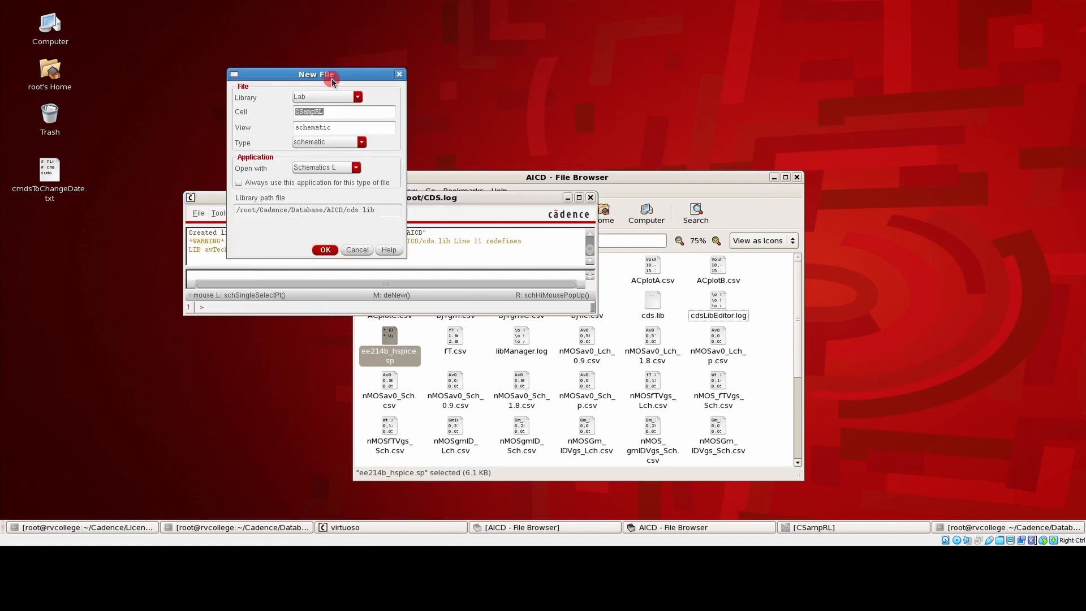
left_click_drag(328, 79, 368, 94)
left_click(368, 113)
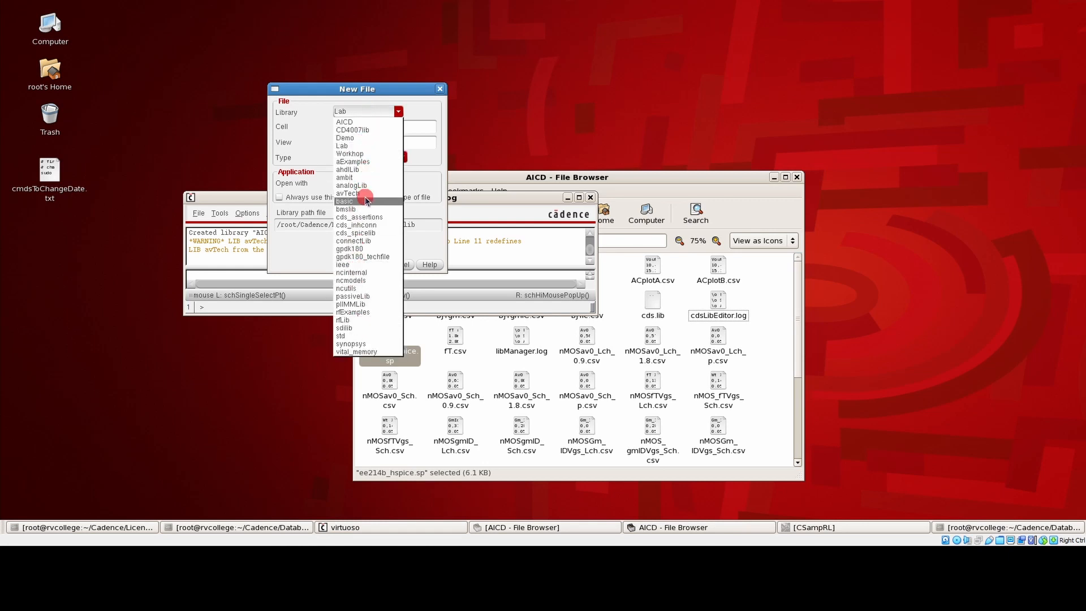
left_click(366, 122)
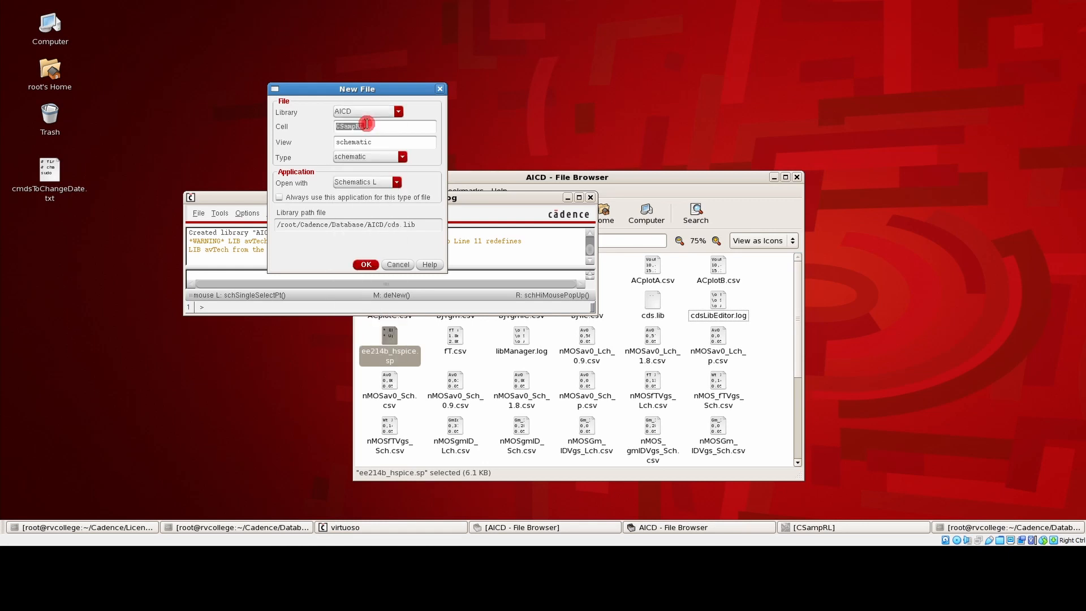
left_click(382, 128)
double_click(354, 131)
left_click(367, 264)
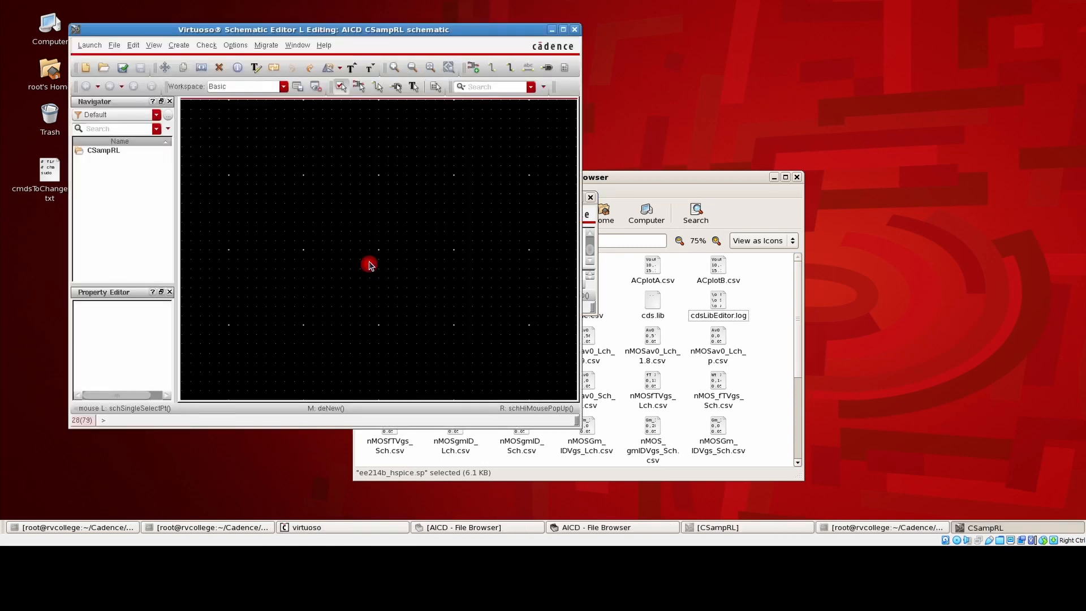
left_click_drag(365, 30, 496, 80)
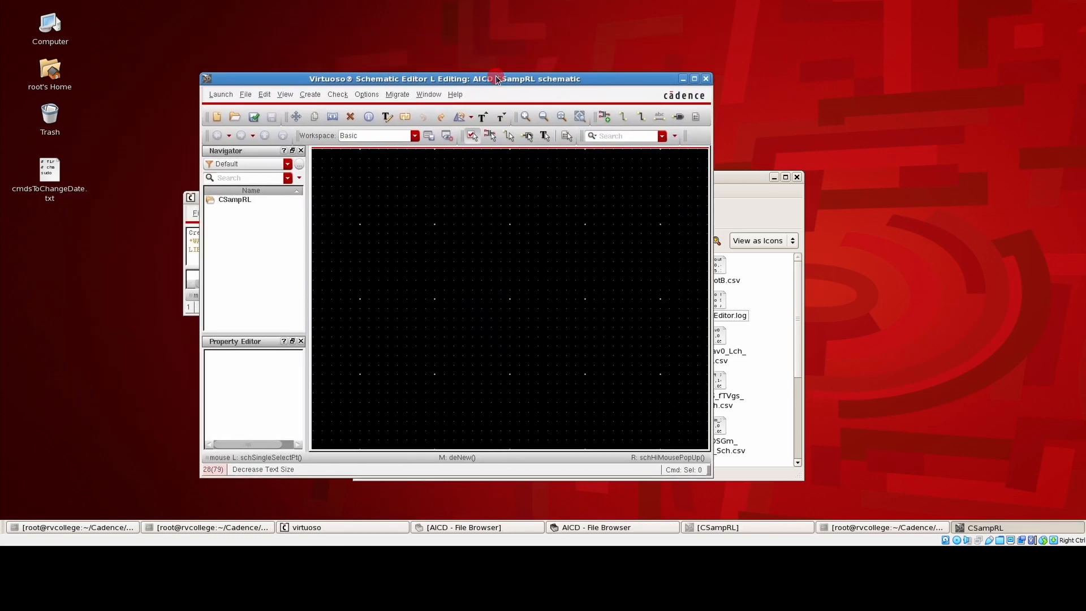
left_click(694, 78)
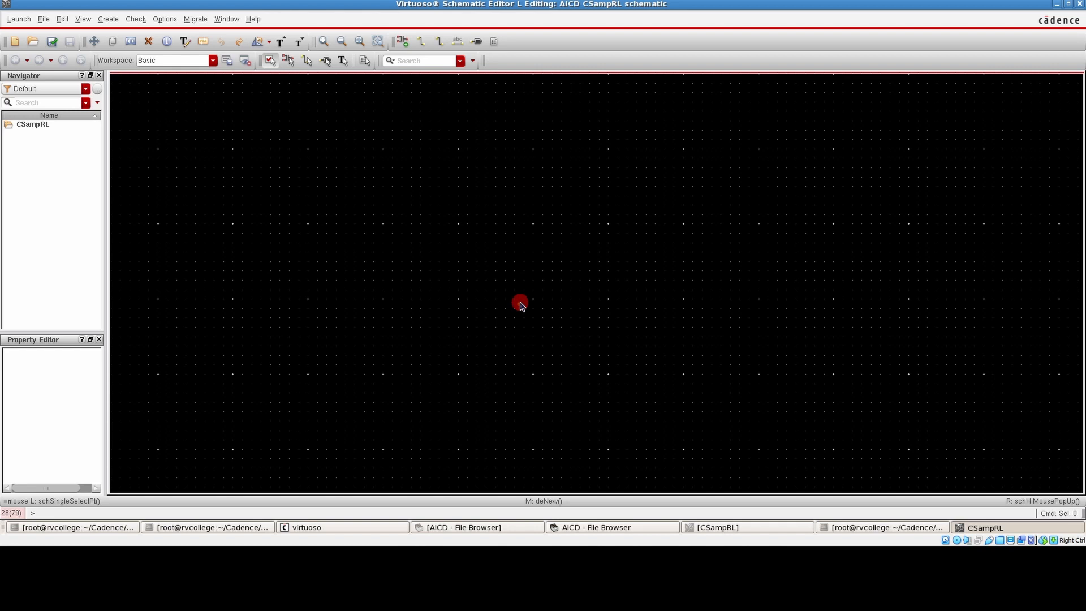
Start adding an instance and choose the symbol view of cell nmos4 from analogLib
key("i")
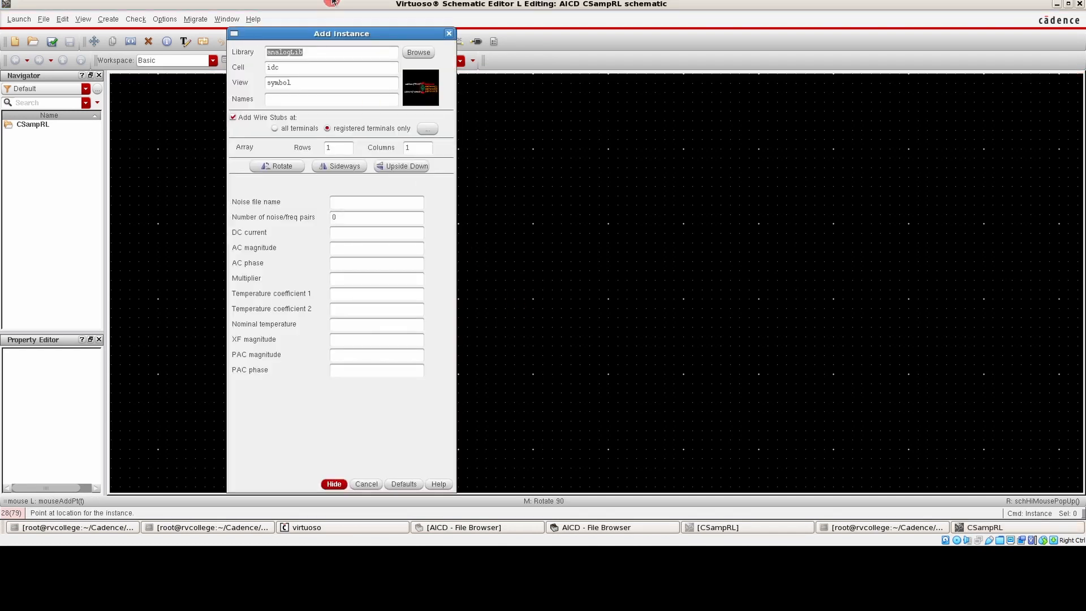
left_click_drag(348, 37, 414, 34)
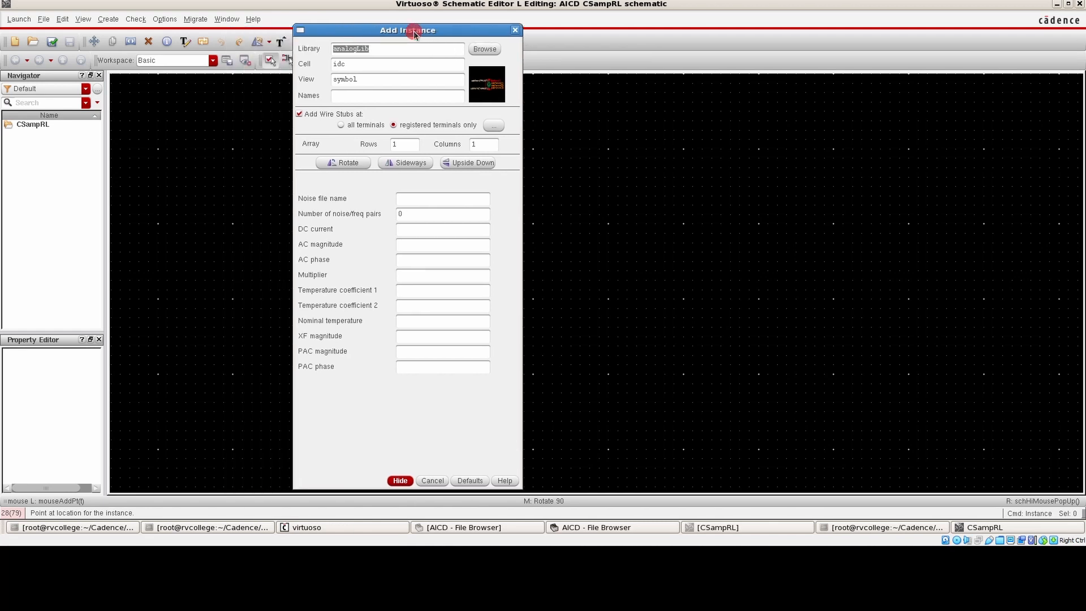
left_click(484, 50)
left_click_drag(525, 50, 415, 49)
type("nmo")
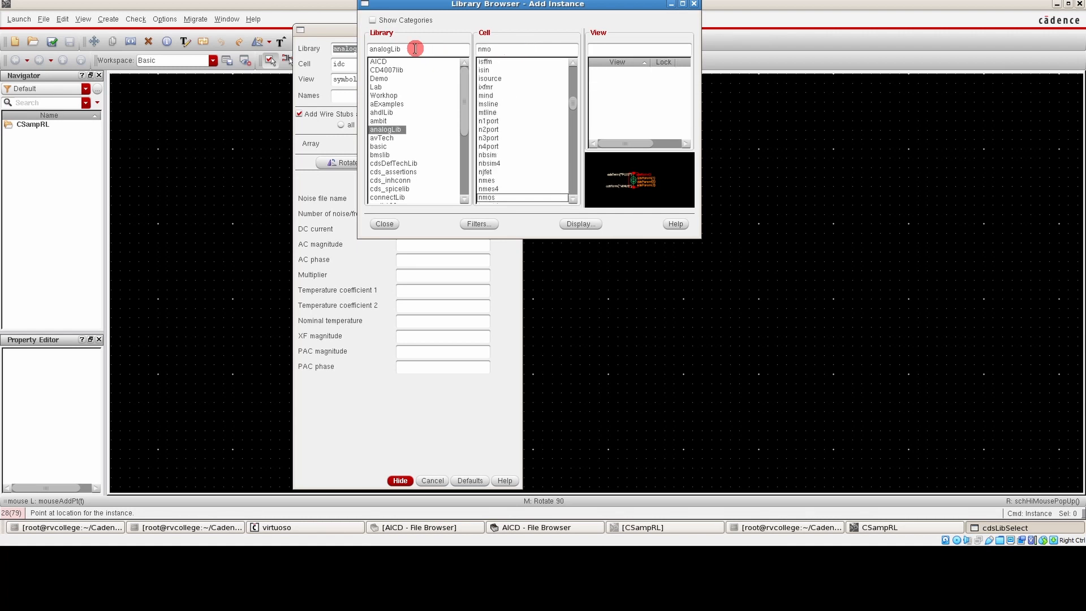
type("s")
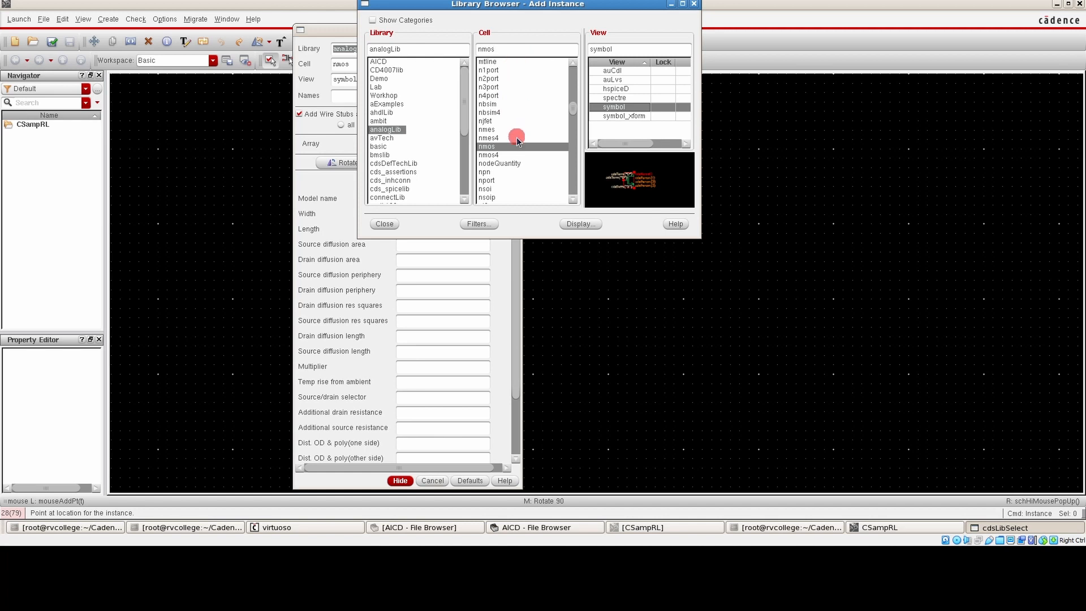
left_click(497, 155)
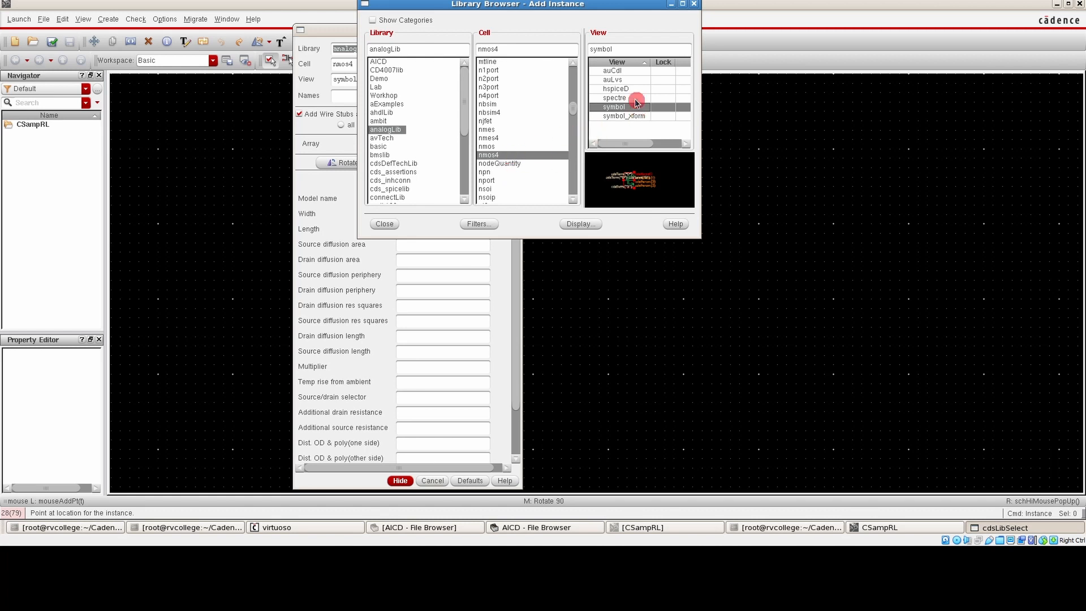
left_click(384, 224)
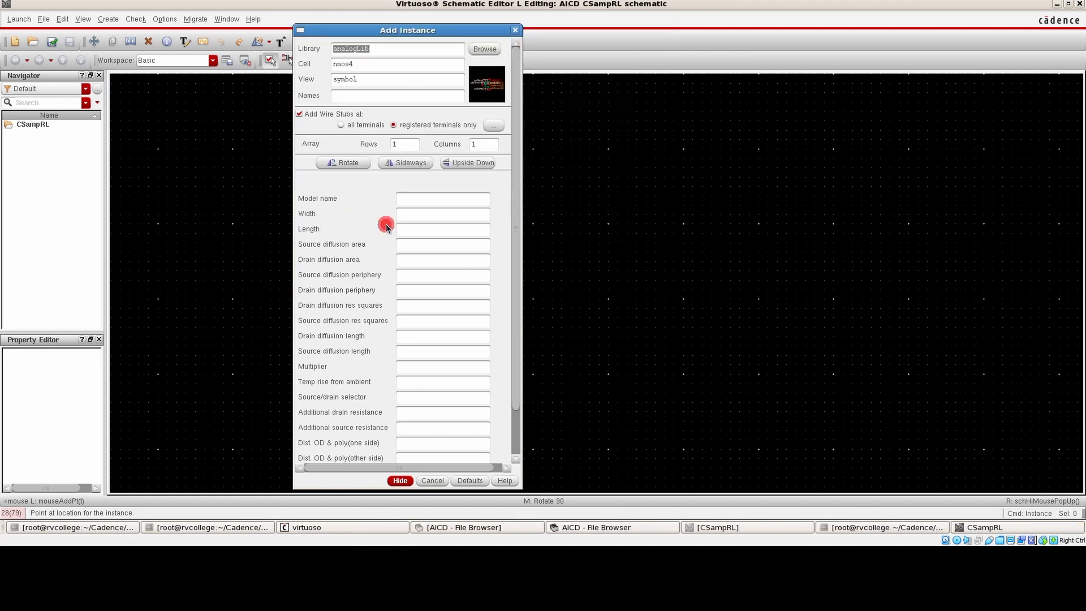
Open the model file ee214b_hspice.sp from /root/Cadence/Database/AICD in Emacs to look up the transistor's model name
left_click(420, 200)
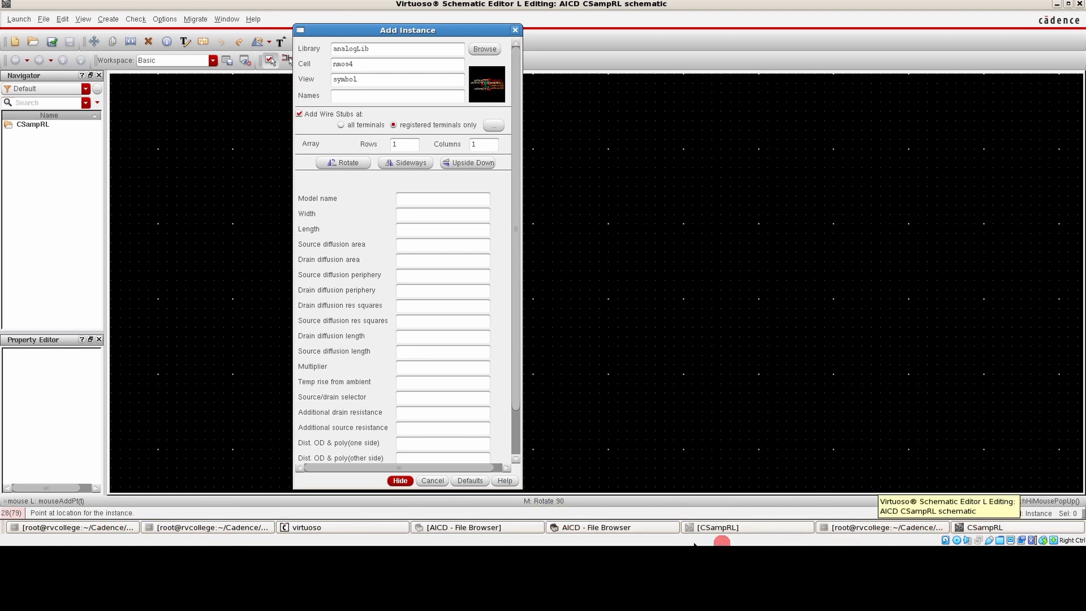
left_click(460, 528)
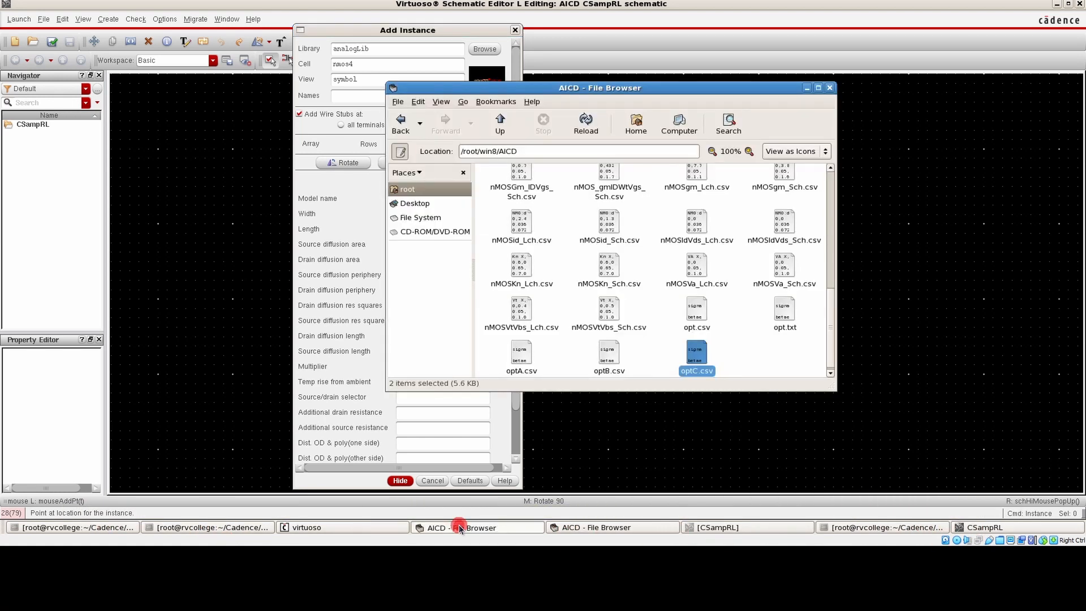
left_click(460, 528)
left_click(637, 527)
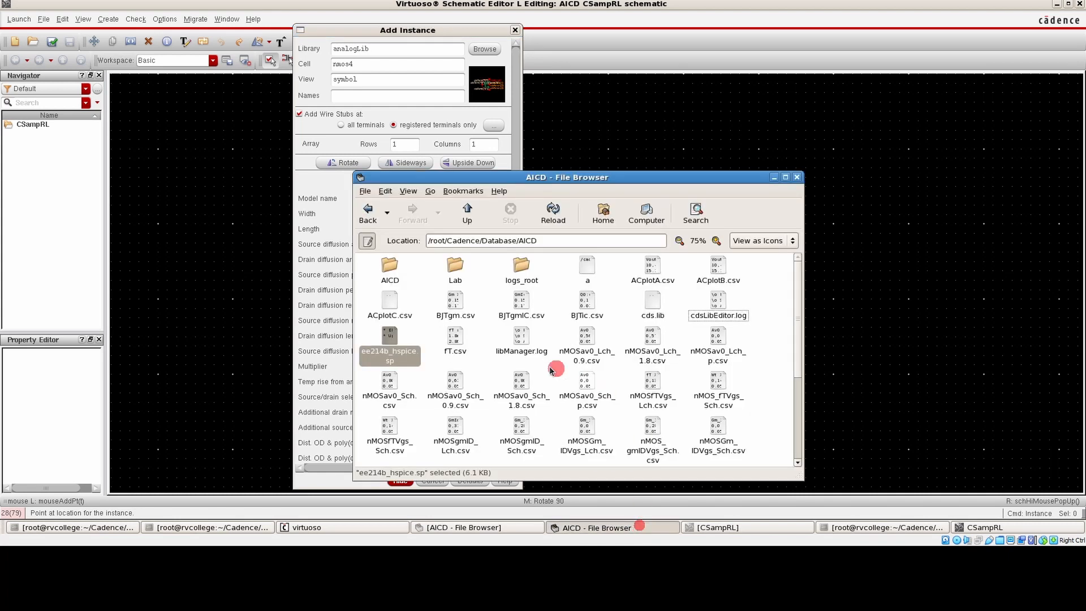
right_click(398, 340)
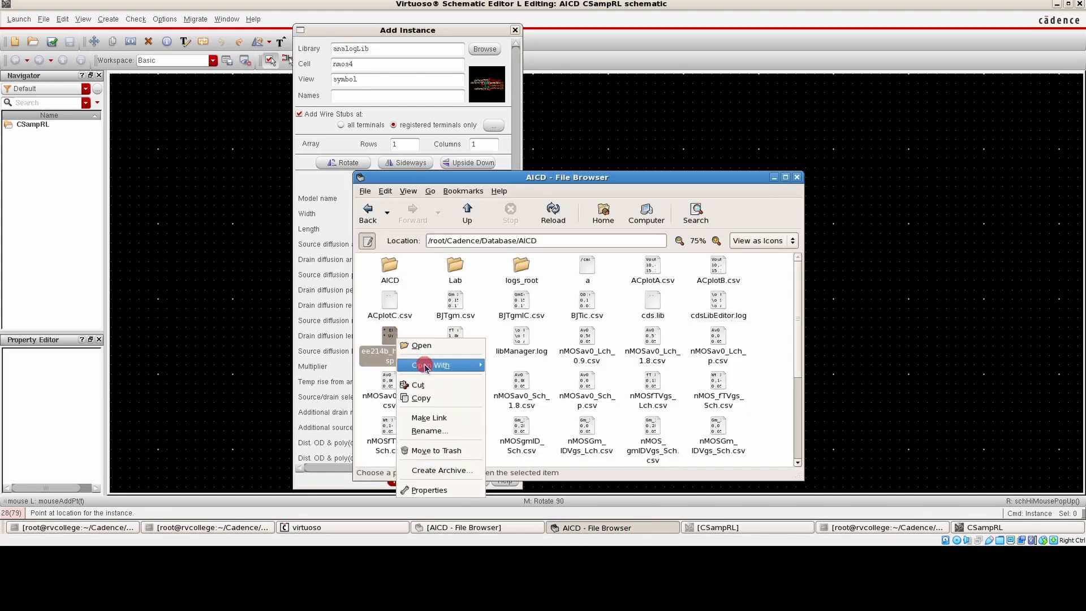
mouse_move(433, 364)
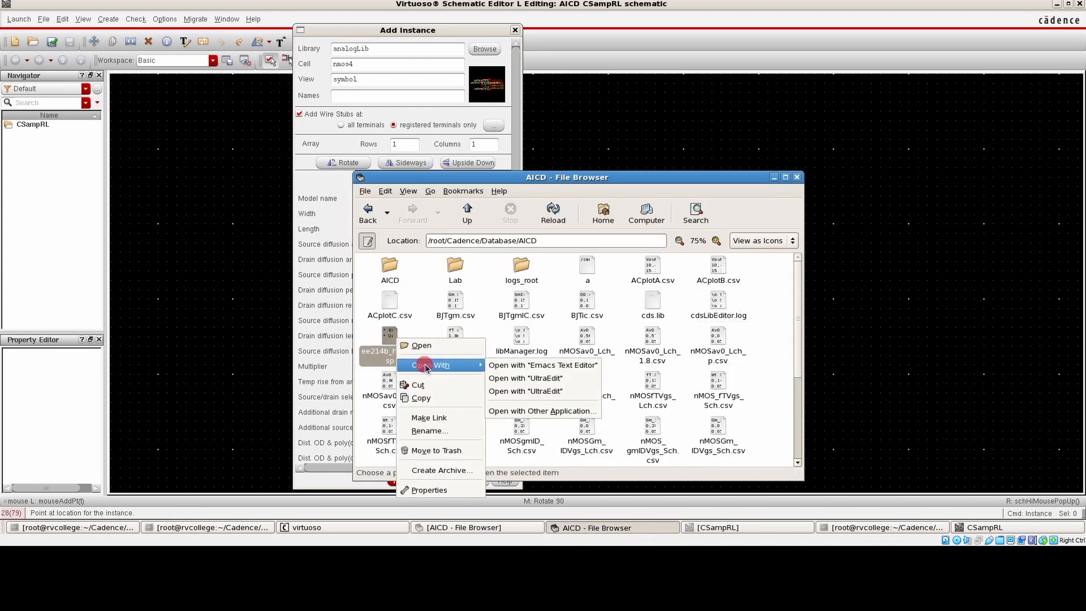
left_click(547, 366)
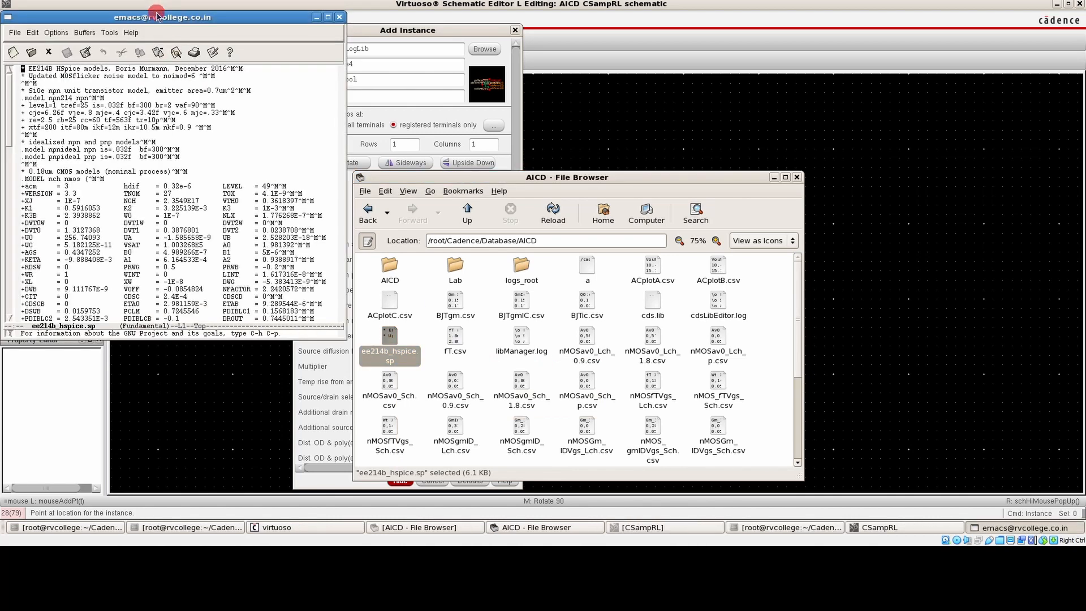
Locate and highlight the NMOS and PMOS model names in the .MODEL statements of the file
left_click_drag(157, 15, 601, 101)
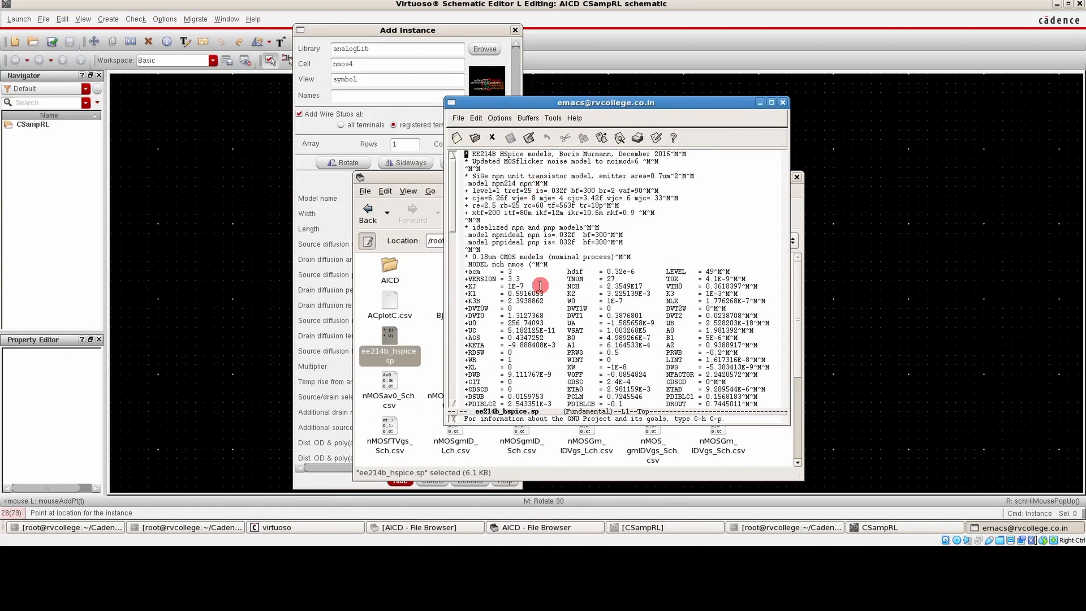
double_click(497, 264)
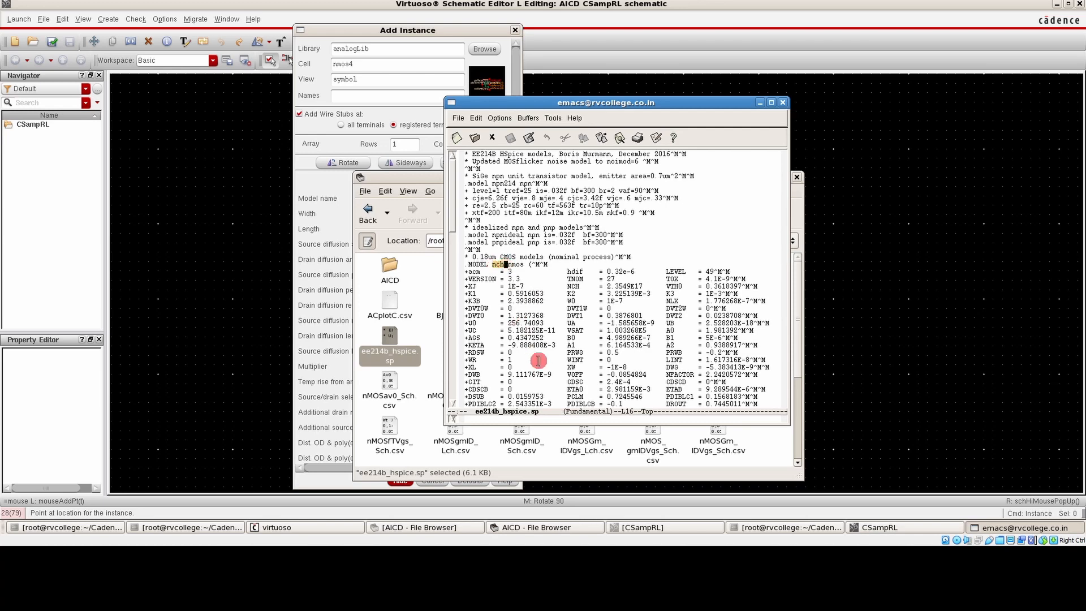
scroll(580, 290, "down", 3)
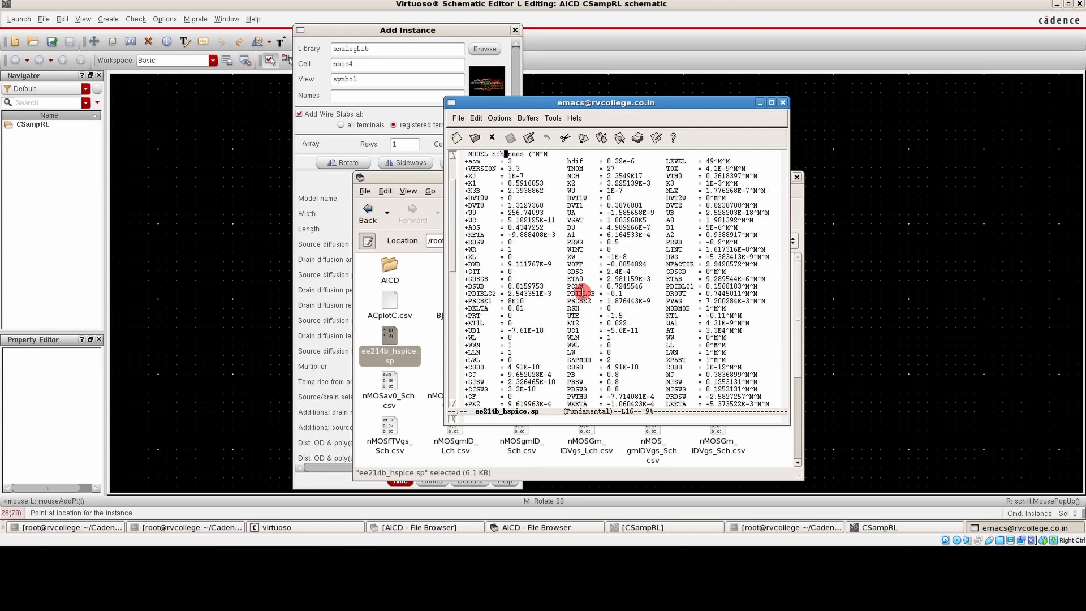
scroll(581, 290, "down", 5)
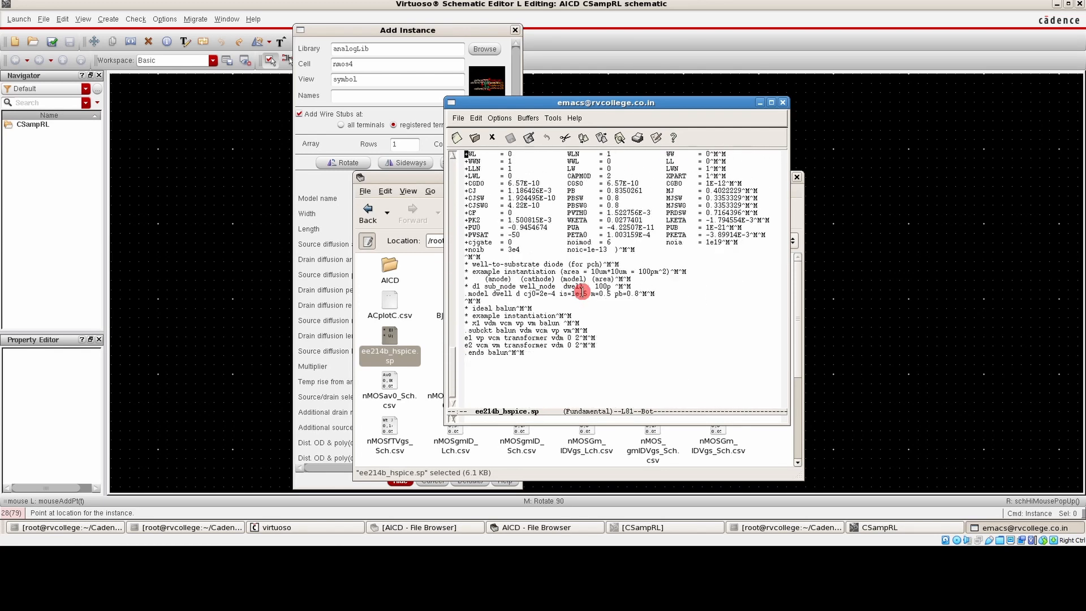
scroll(581, 292, "up", 10)
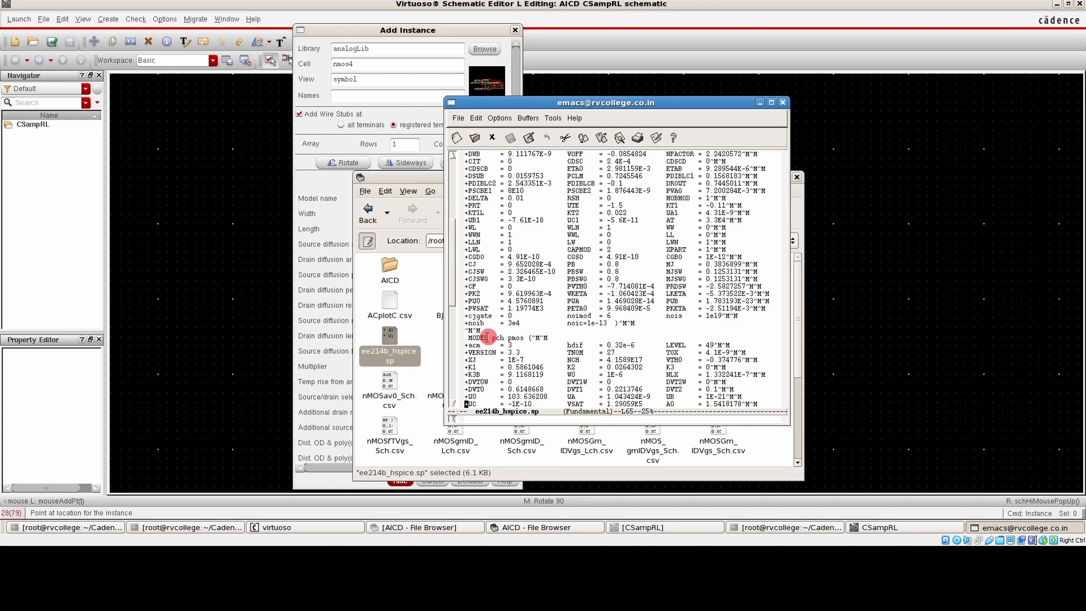
double_click(497, 338)
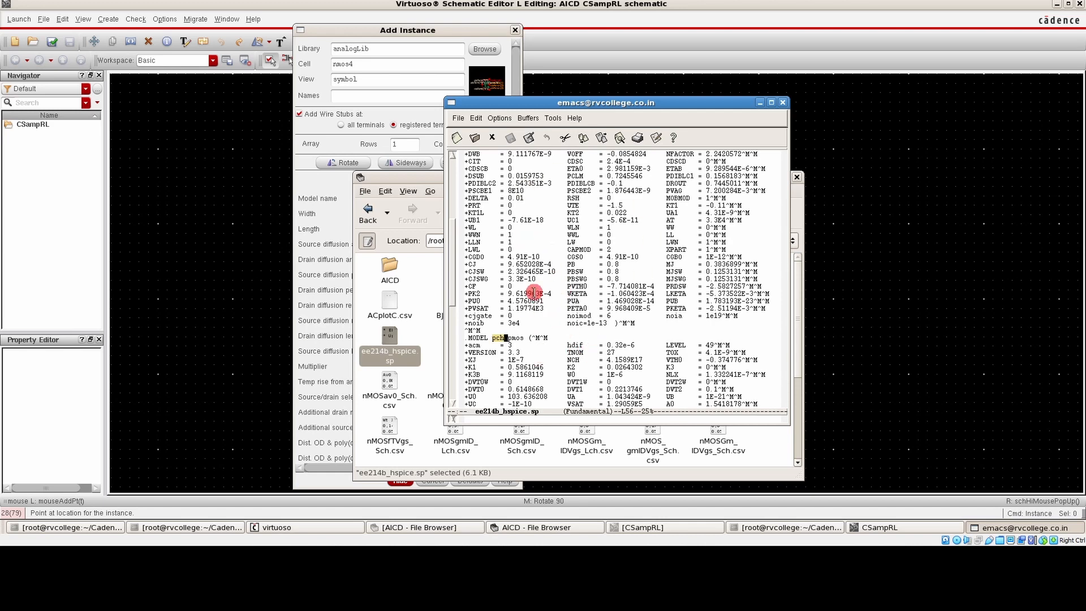
Close the model file in Emacs and set the nmos4 instance's model name to nch
left_click(783, 103)
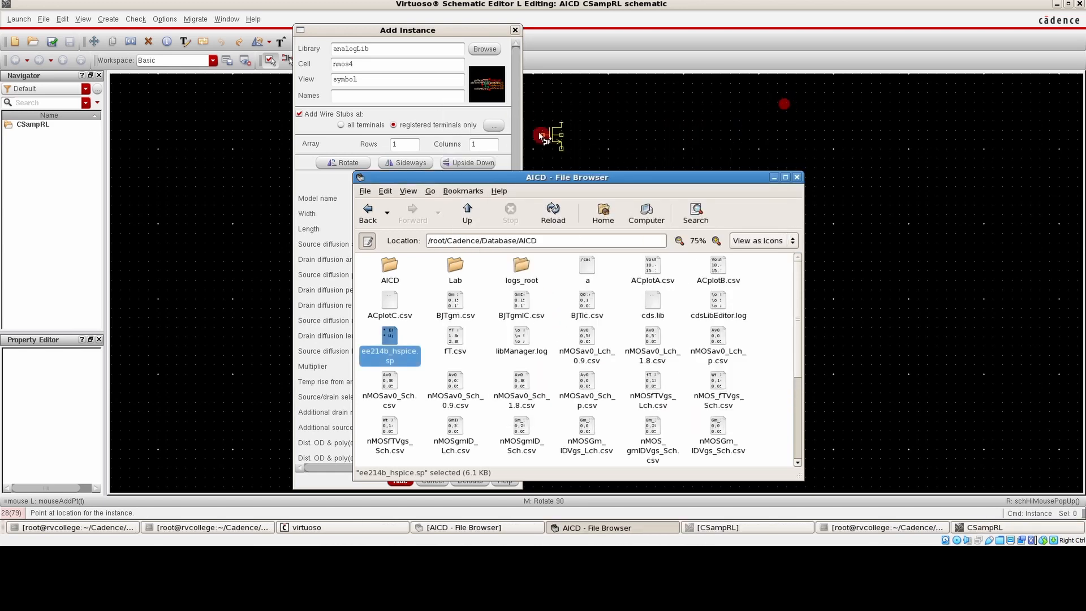
left_click(395, 210)
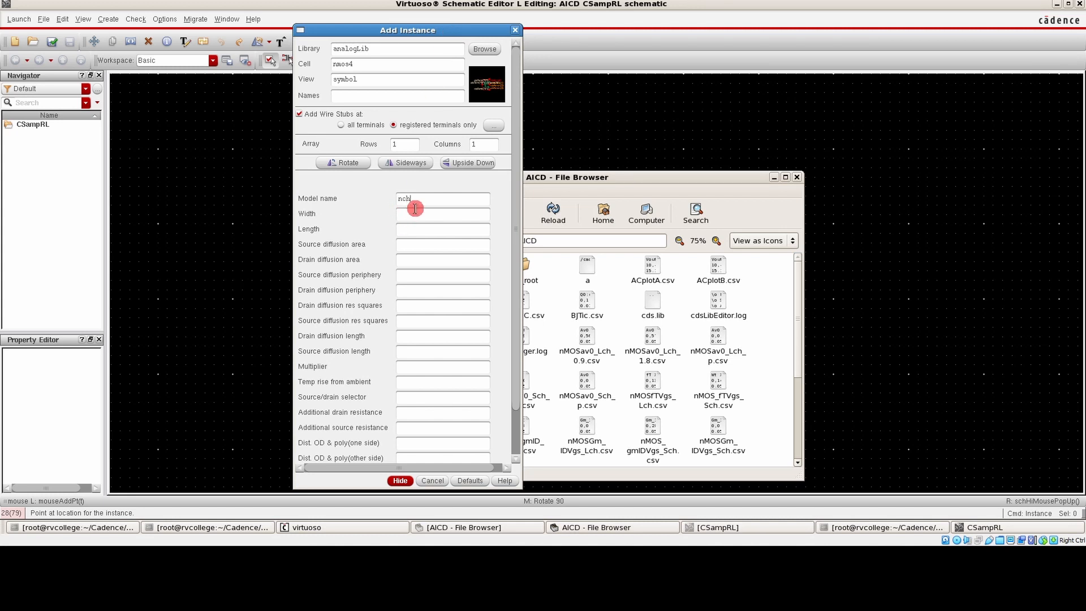
left_click(415, 213)
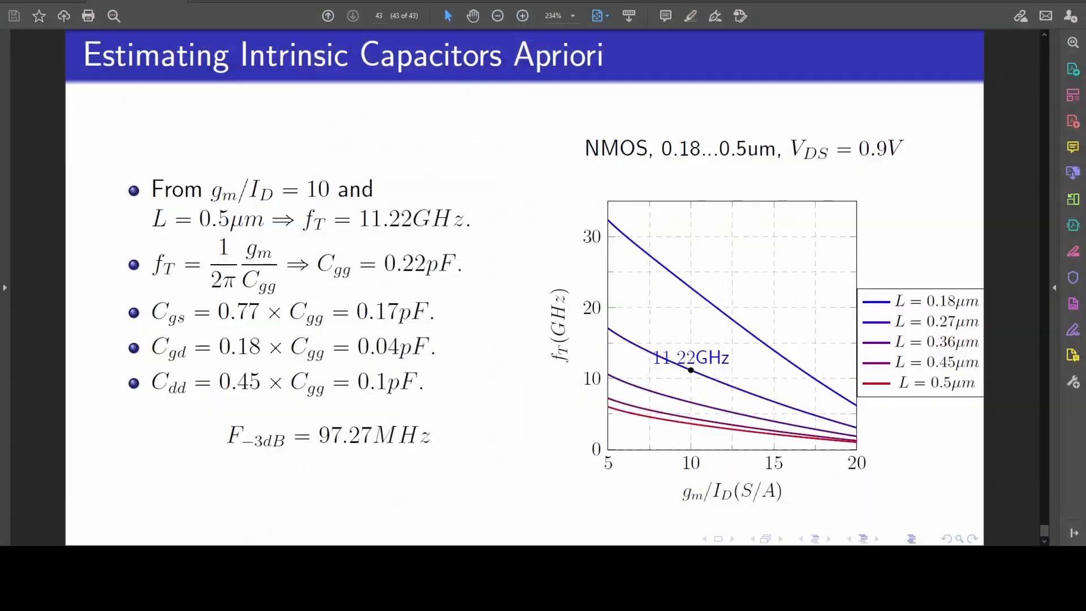
Look up the device sizing slide in the design PDF and set the nmos4 width to 83.73u and length to 270n
key("Left")
key("Left")
key("Left")
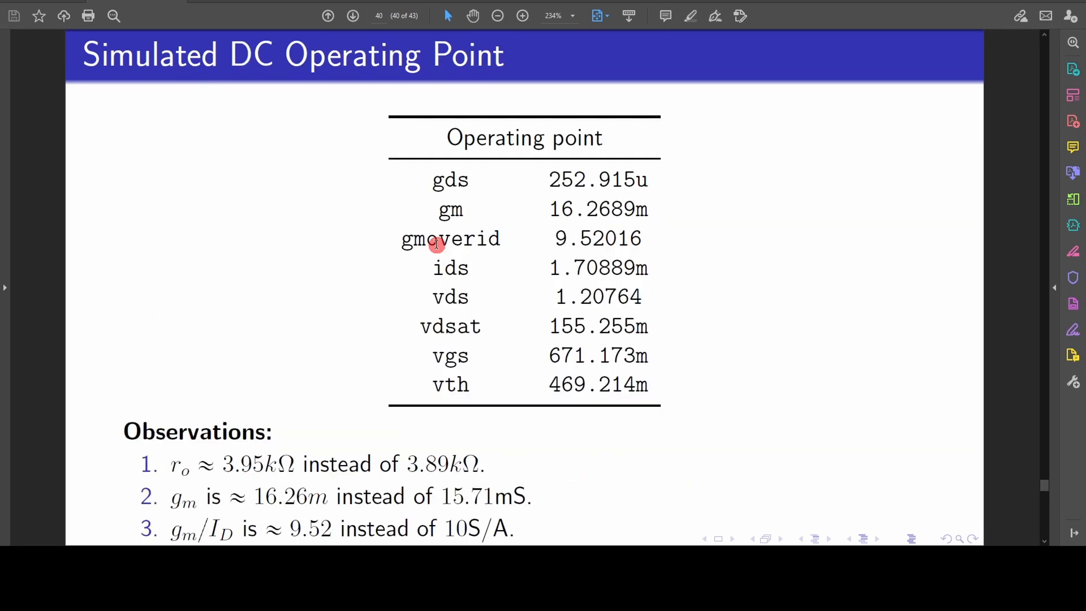
key("Left")
key("Left")
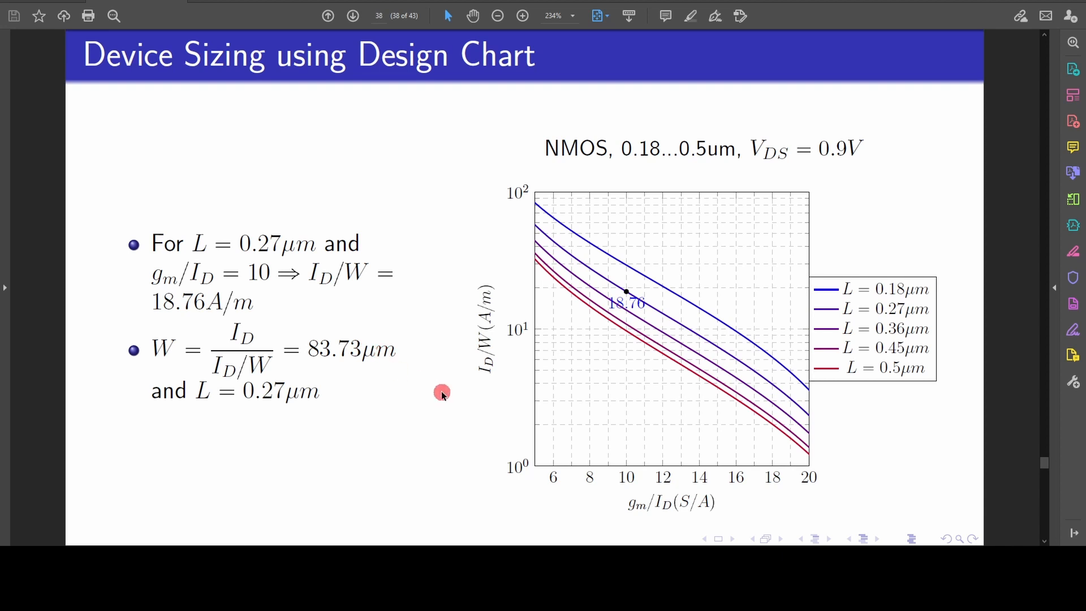
key("alt+Tab")
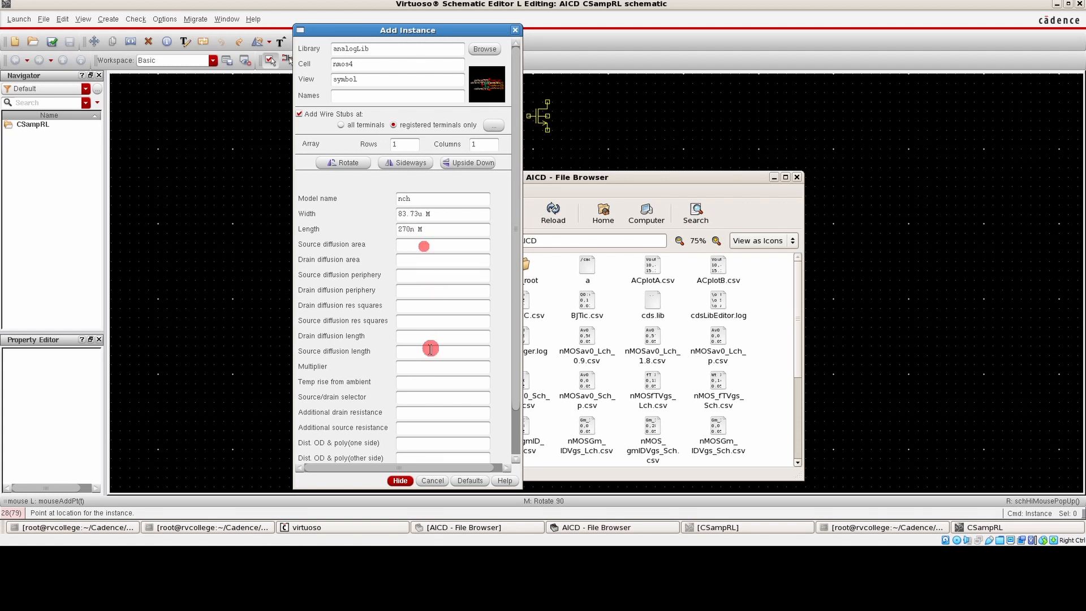
Clear the file browser out of the way and place two nmos4 transistors side by side in the schematic
left_click(400, 480)
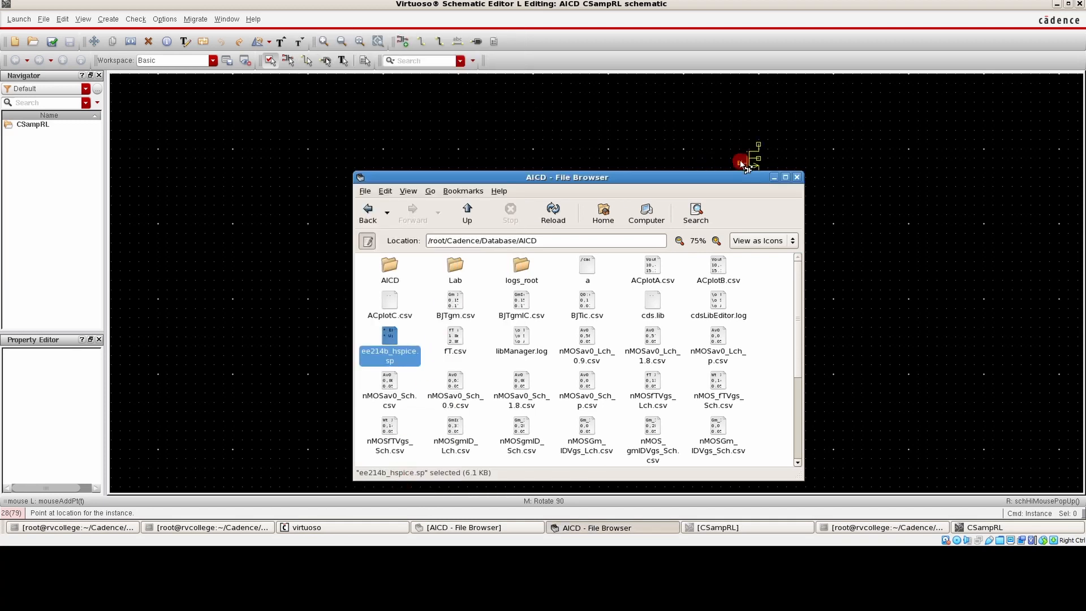
left_click(772, 178)
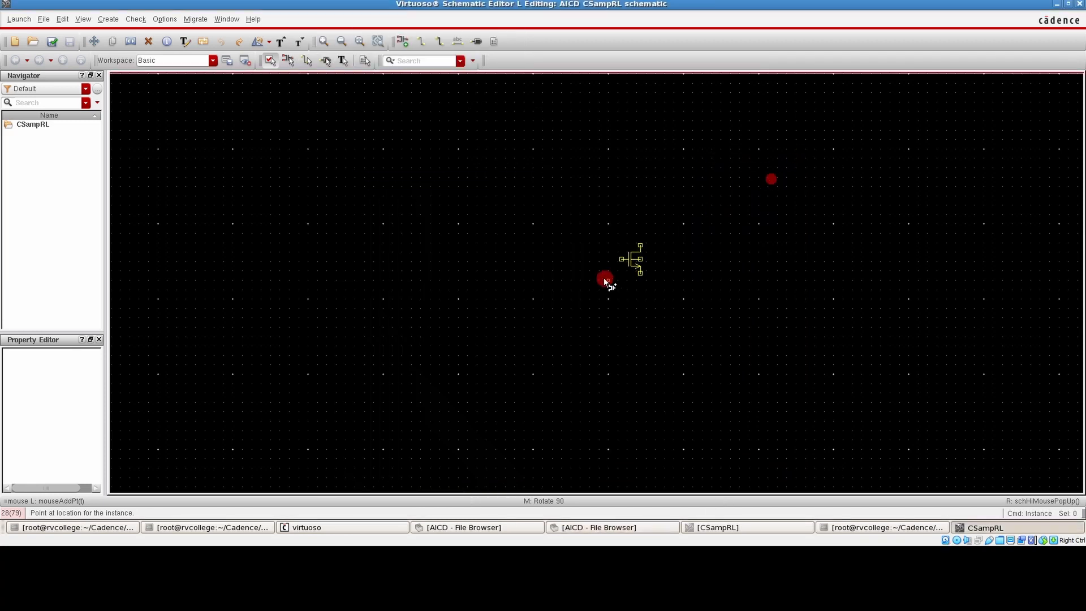
left_click(596, 319)
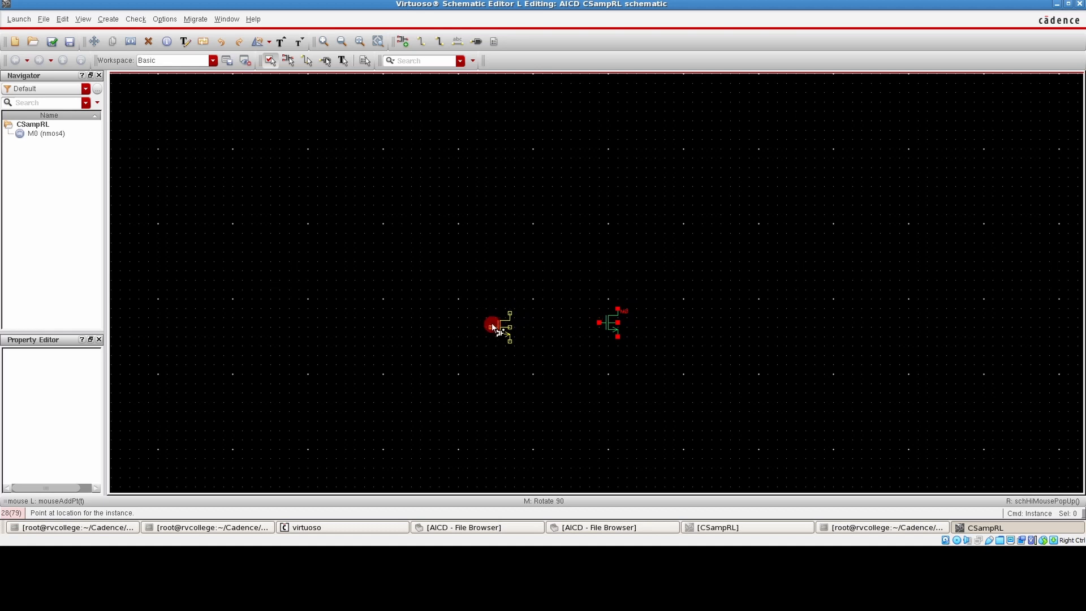
left_click(484, 327)
key("Escape")
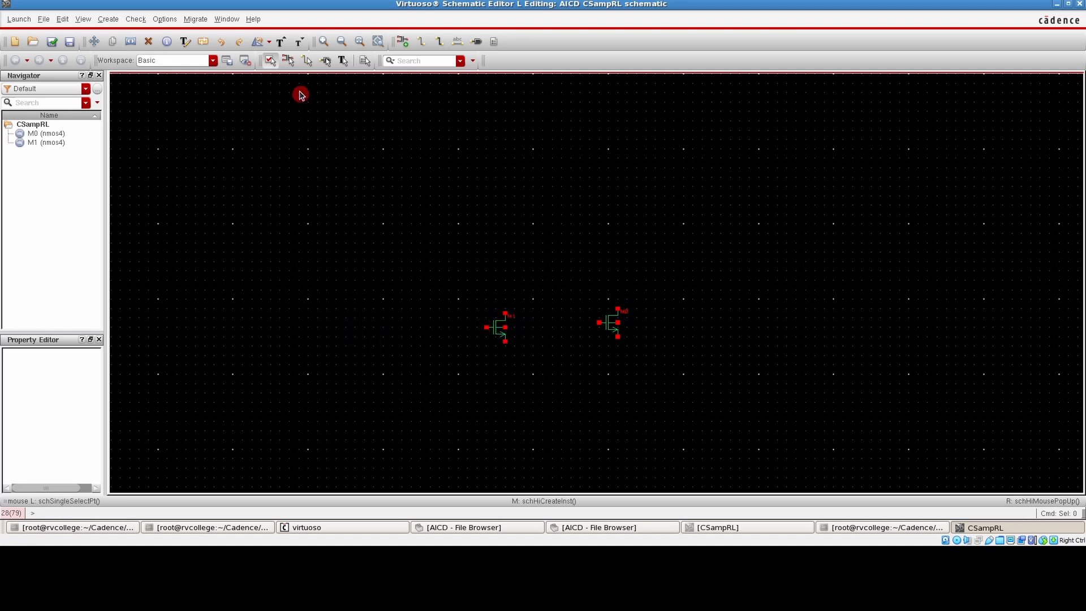
Flip the left nmos4 transistor horizontally so its gate faces the right transistor
left_click(270, 43)
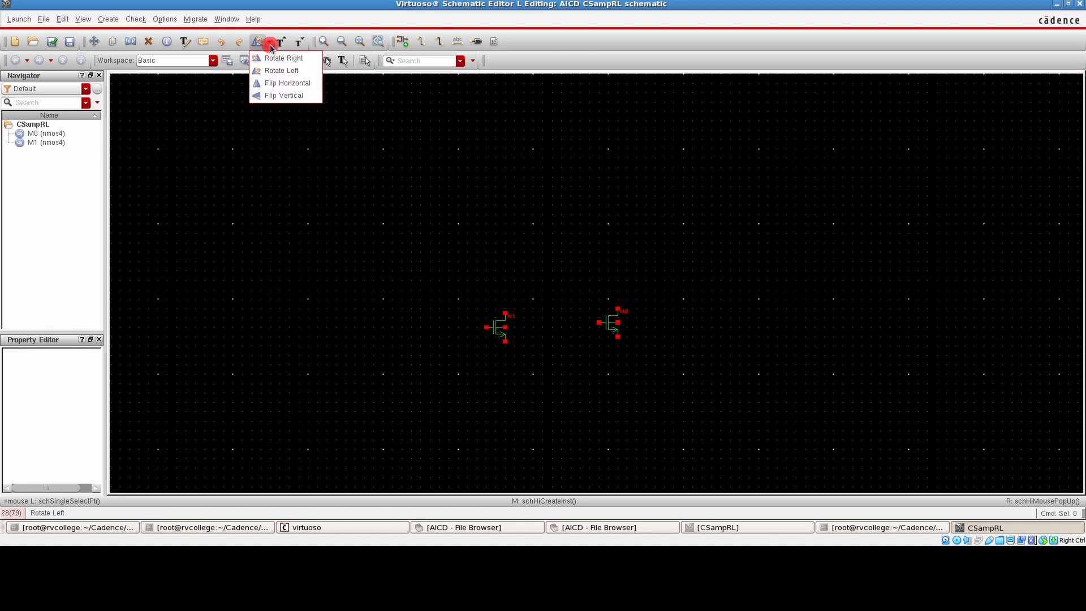
left_click(295, 86)
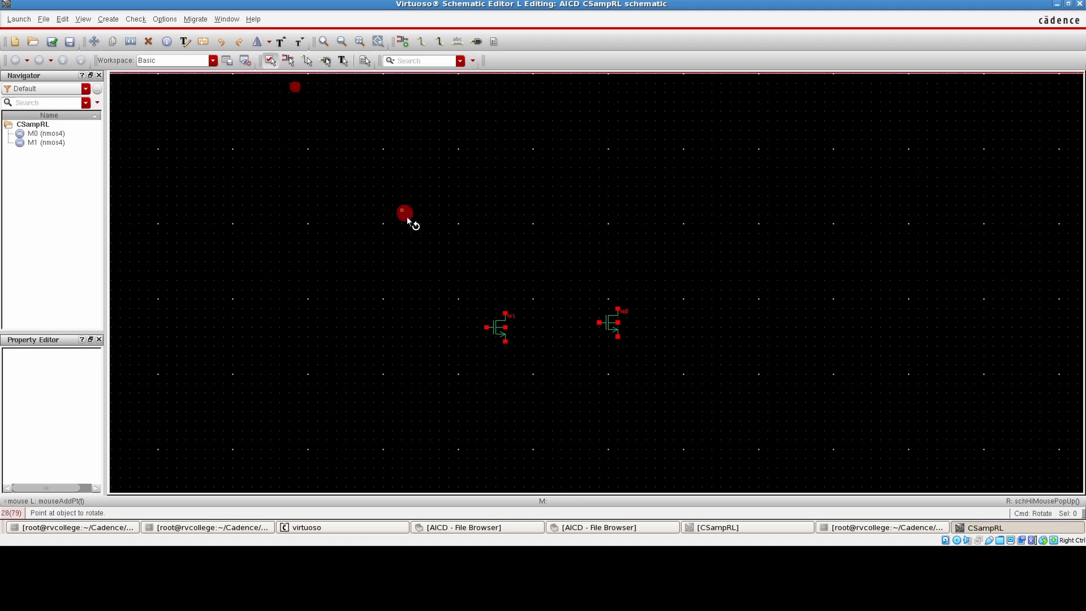
left_click(495, 330)
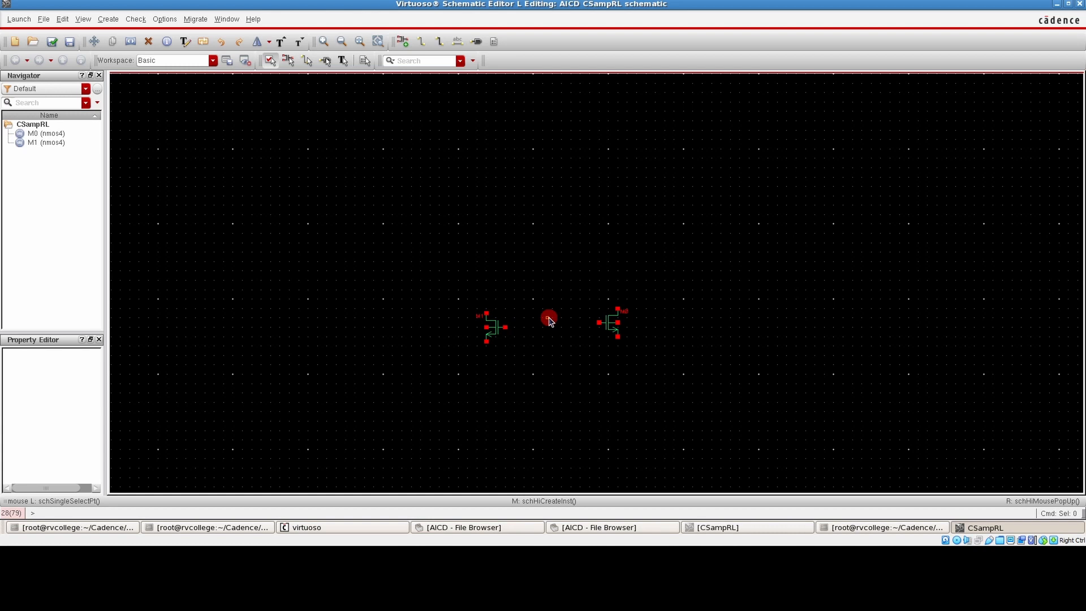
Set up an analogLib res symbol instance with a resistance of 346.7 Ohms, consulting the design slides for the value
key("i")
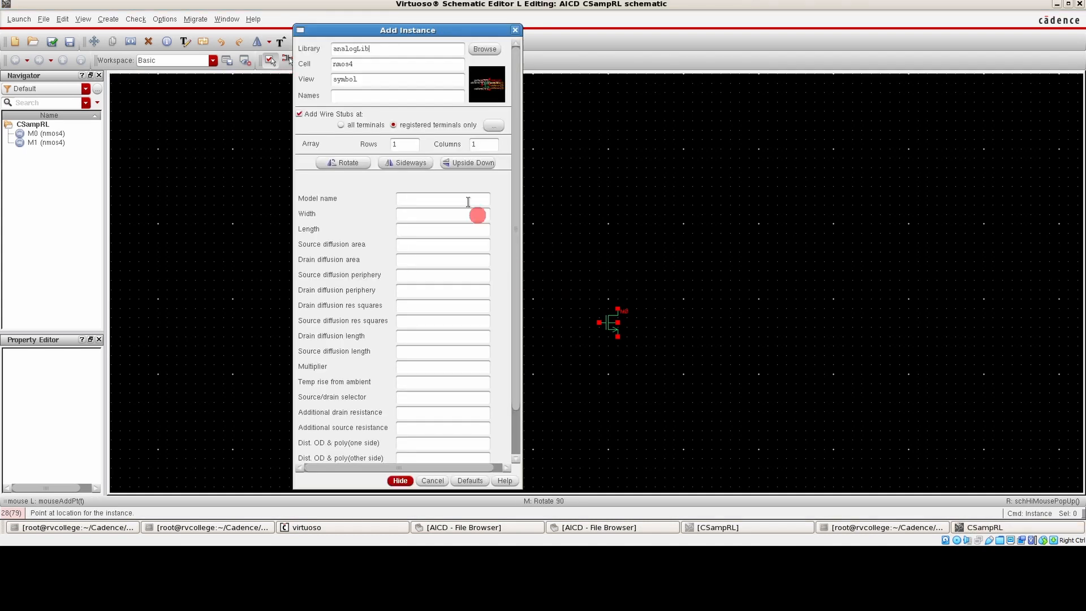
left_click_drag(382, 64, 304, 63)
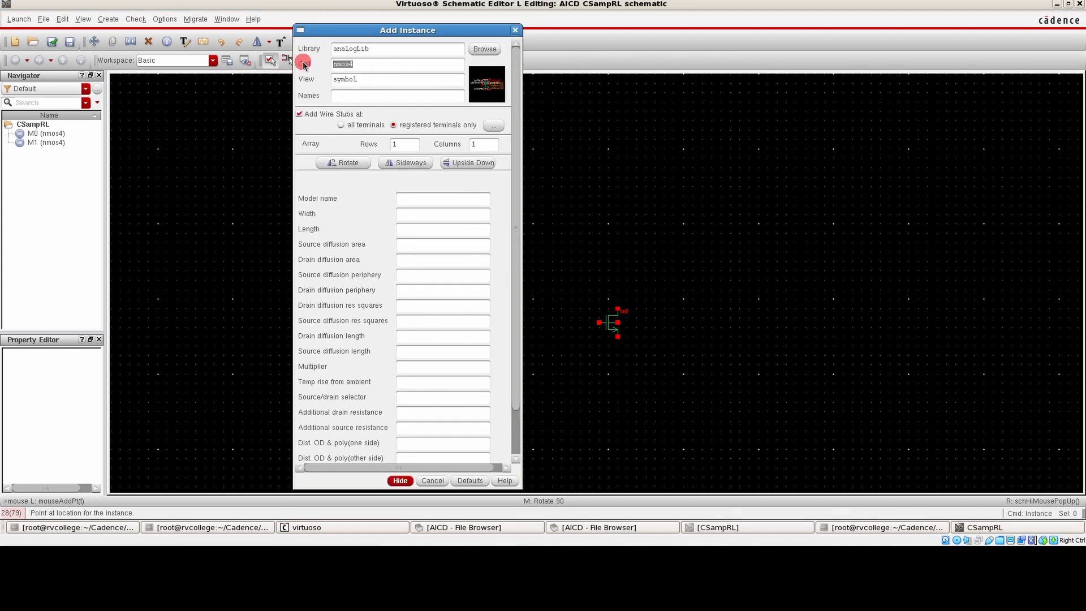
left_click(354, 80)
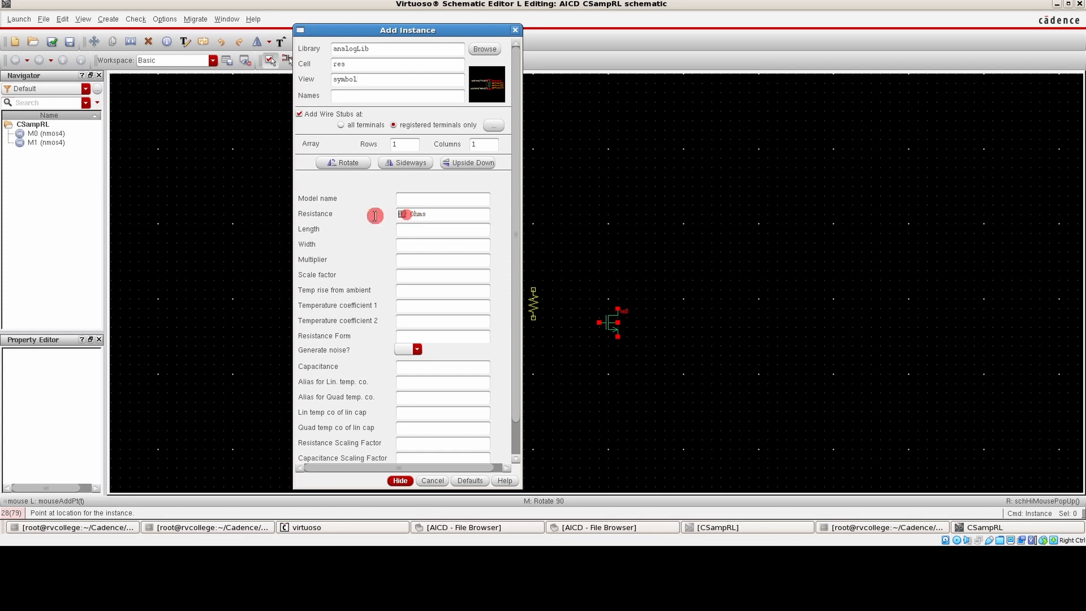
double_click(403, 213)
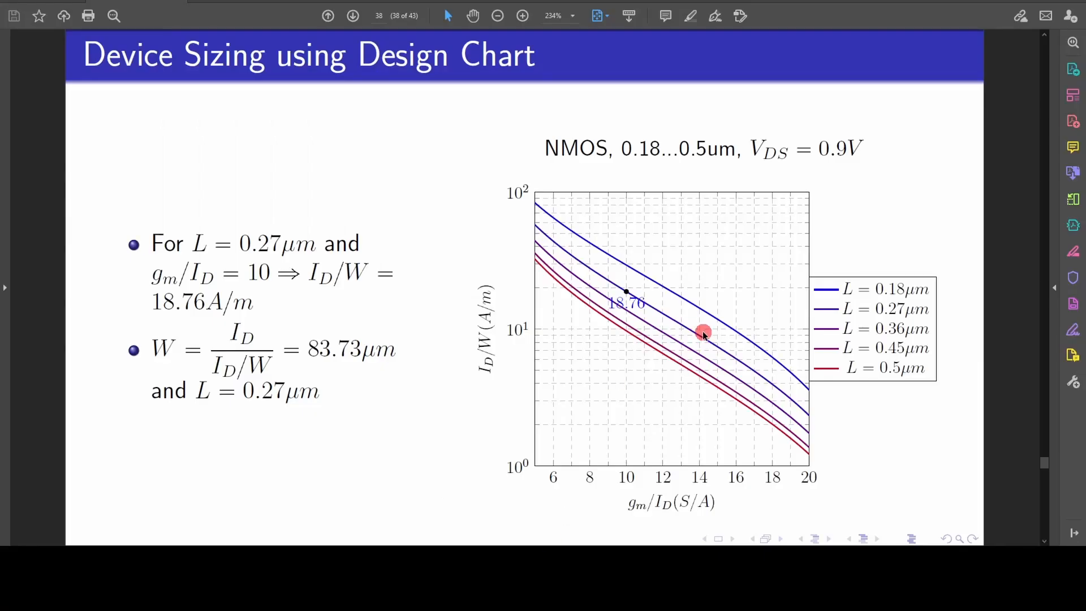
key("Page_Up")
key("Page_Up")
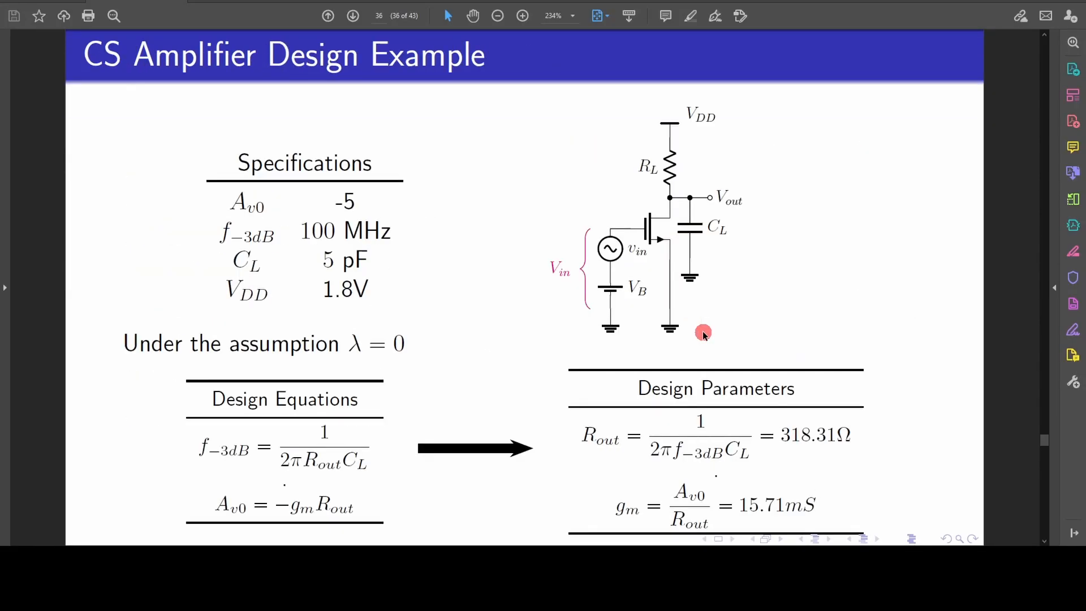
key("Page_Down")
key("Page_Down")
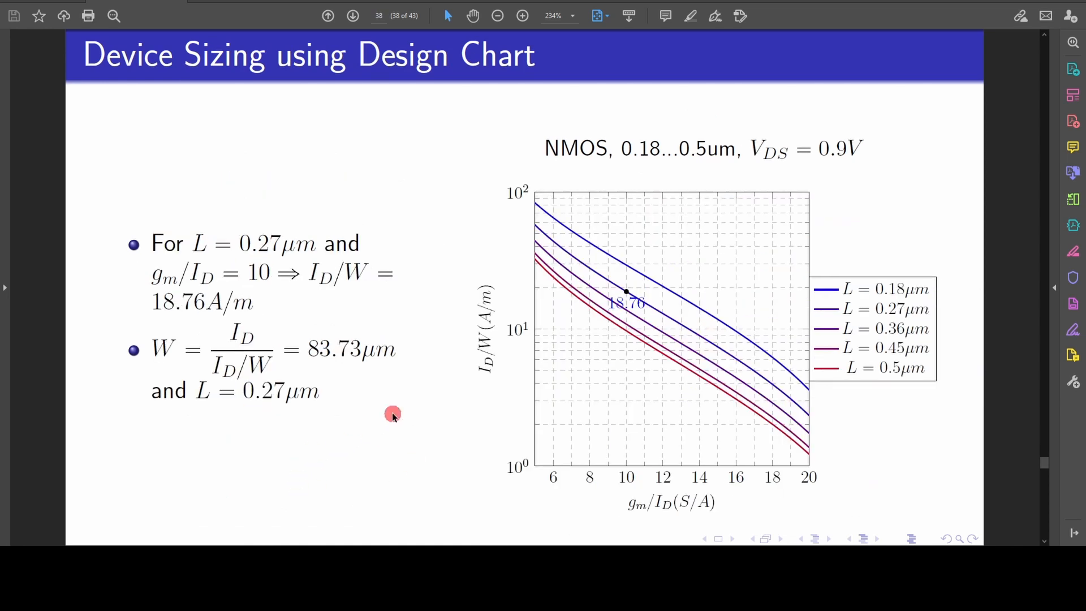
key("Page_Up")
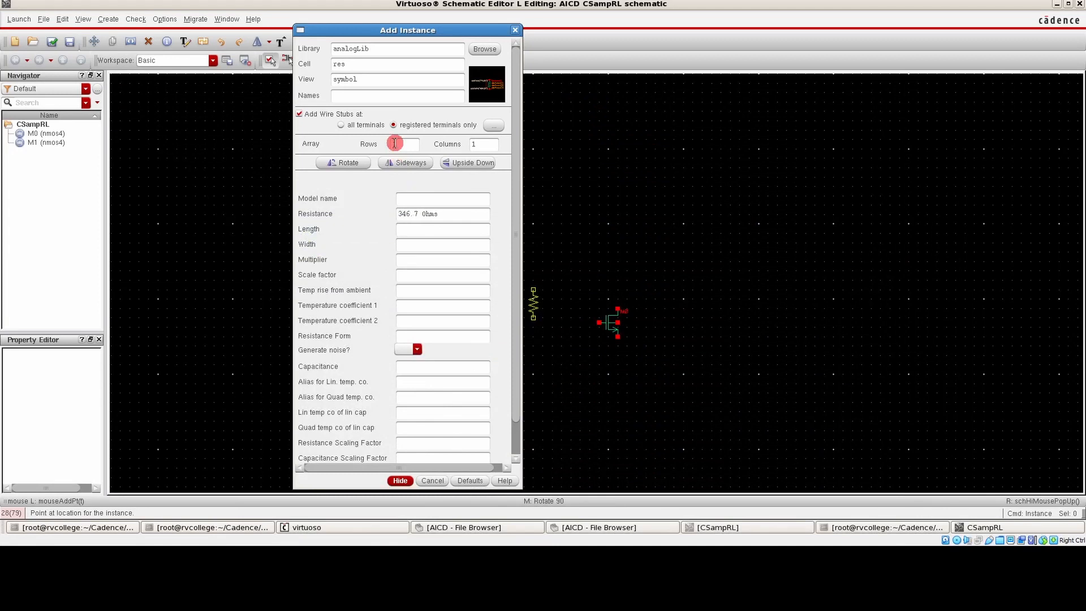
Place the resistor directly above the drain of the right transistor
left_click(400, 480)
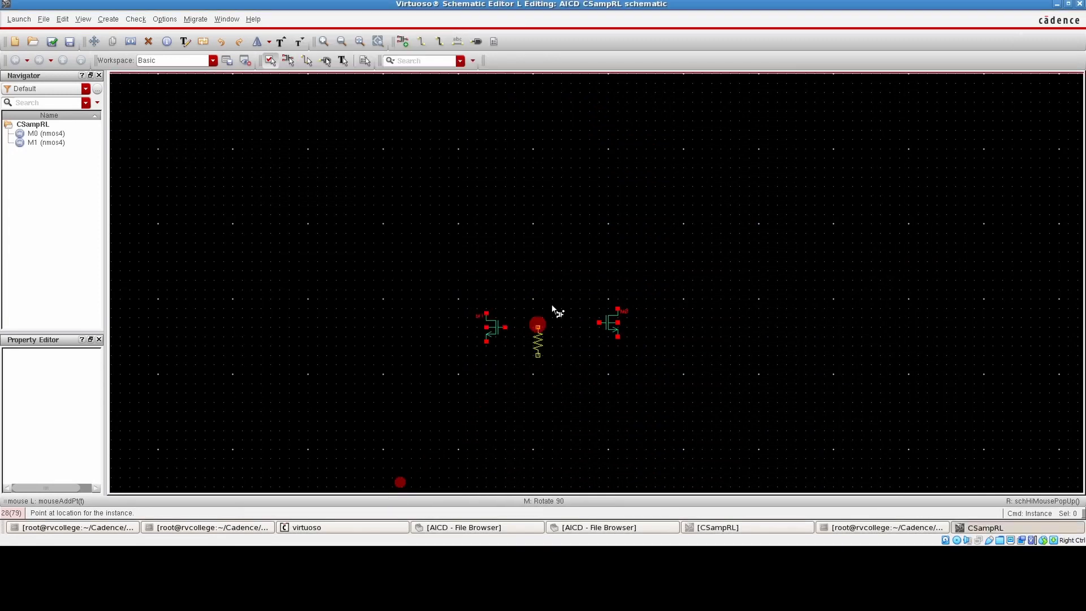
left_click(618, 258)
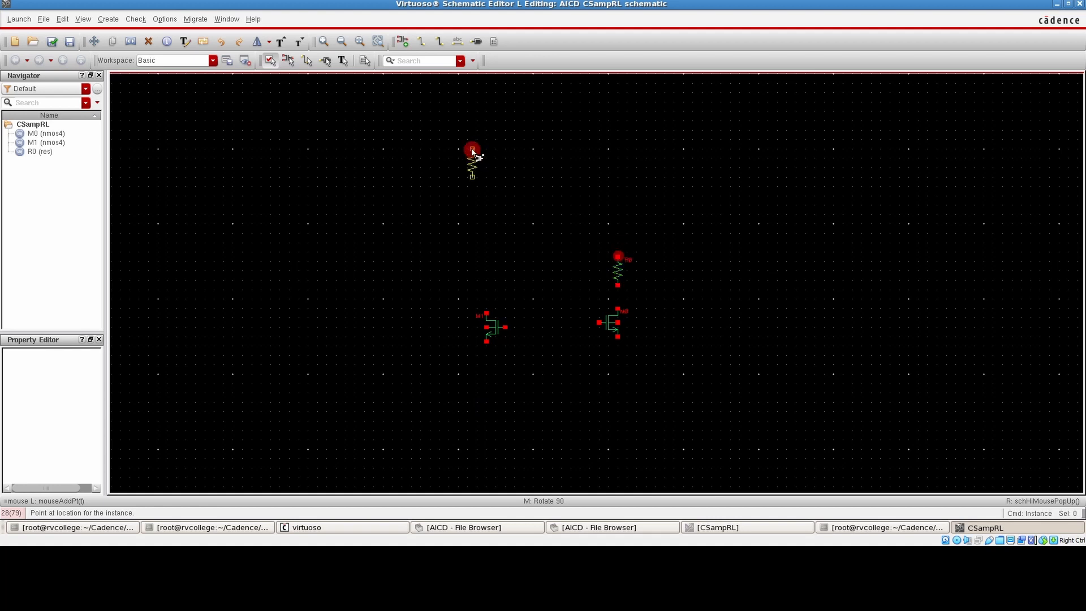
key("Escape")
Add two analogLib vdd symbols, one above the resistor and one above the left transistor
key("i")
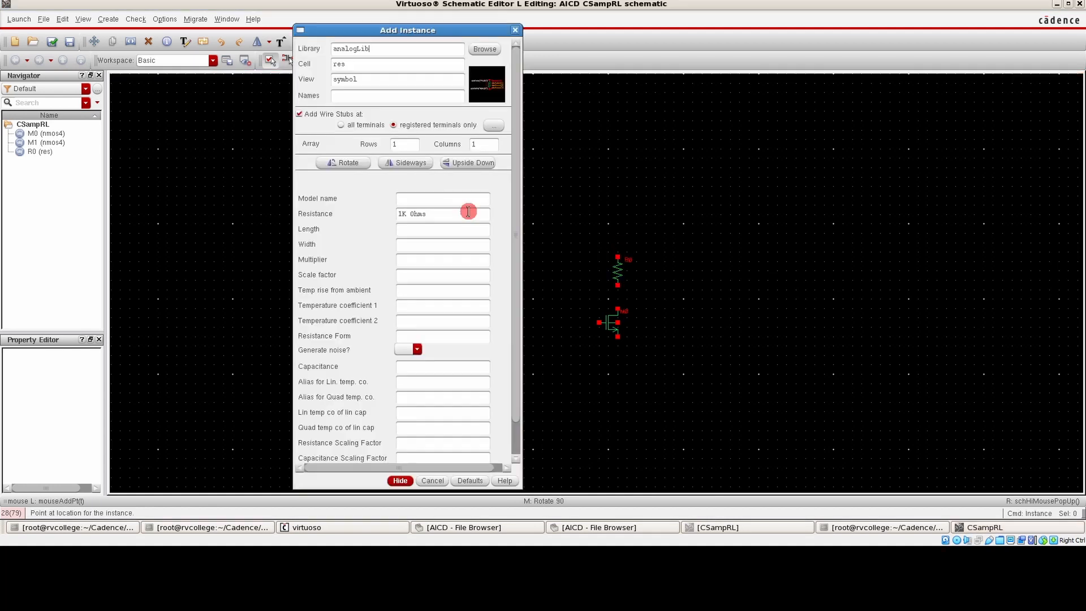
left_click_drag(359, 64, 292, 70)
type("vdd")
key("Tab")
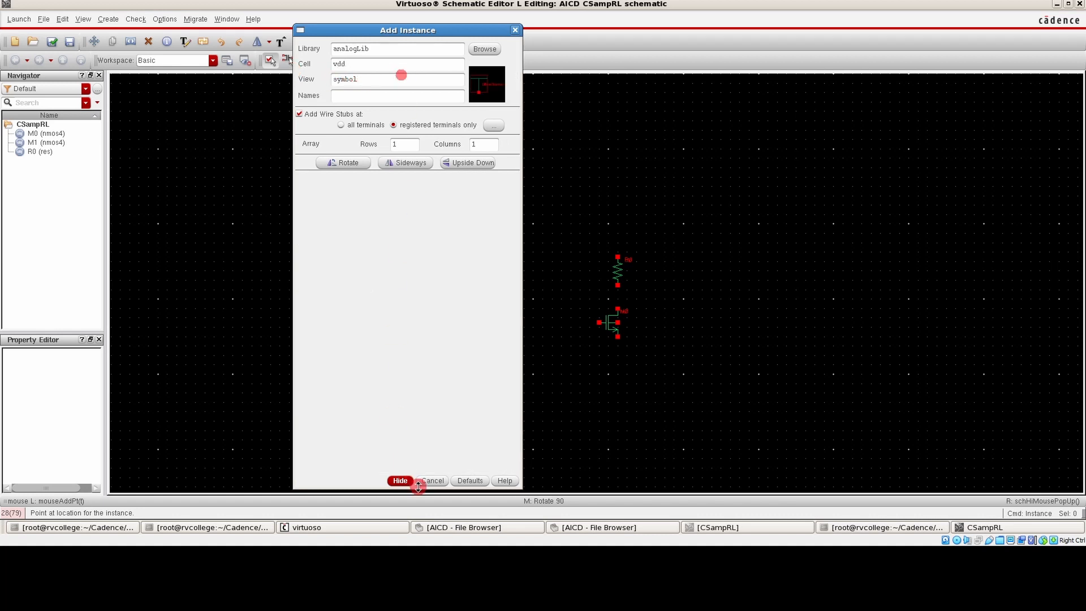
left_click(401, 480)
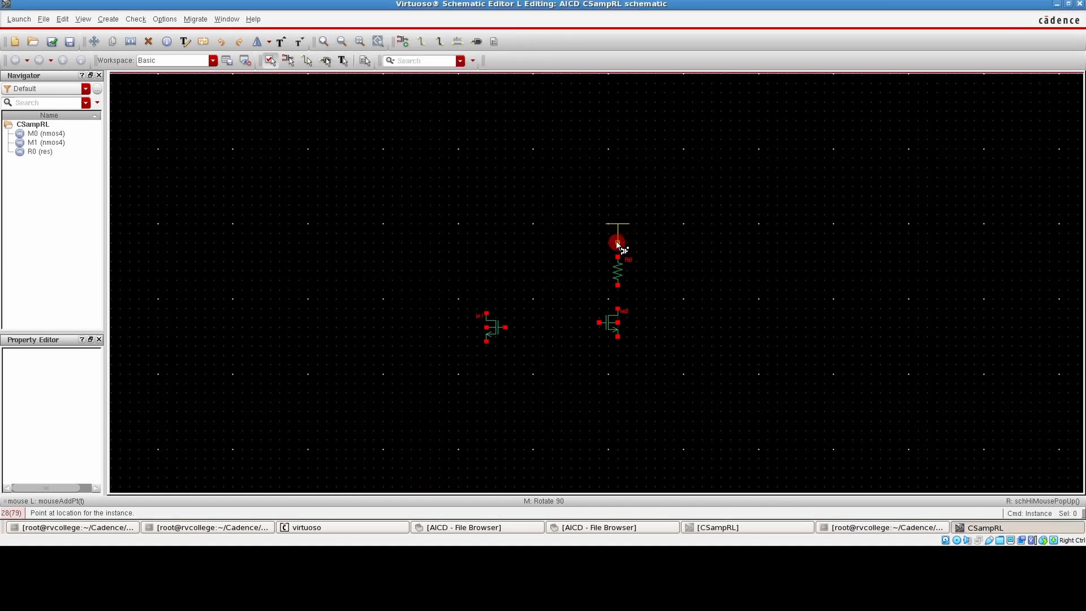
left_click(616, 242)
left_click(486, 245)
key("Escape")
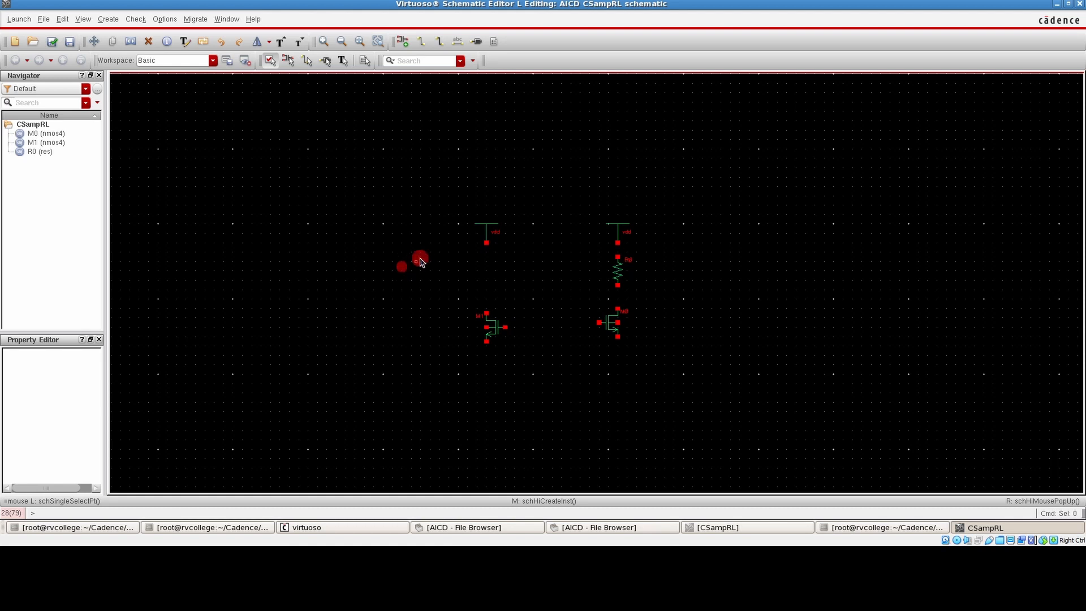
Copy the vdd symbol above the left transistor to a spot further left at the same height
left_click(486, 231)
left_click(486, 229)
key("c")
left_click(486, 229)
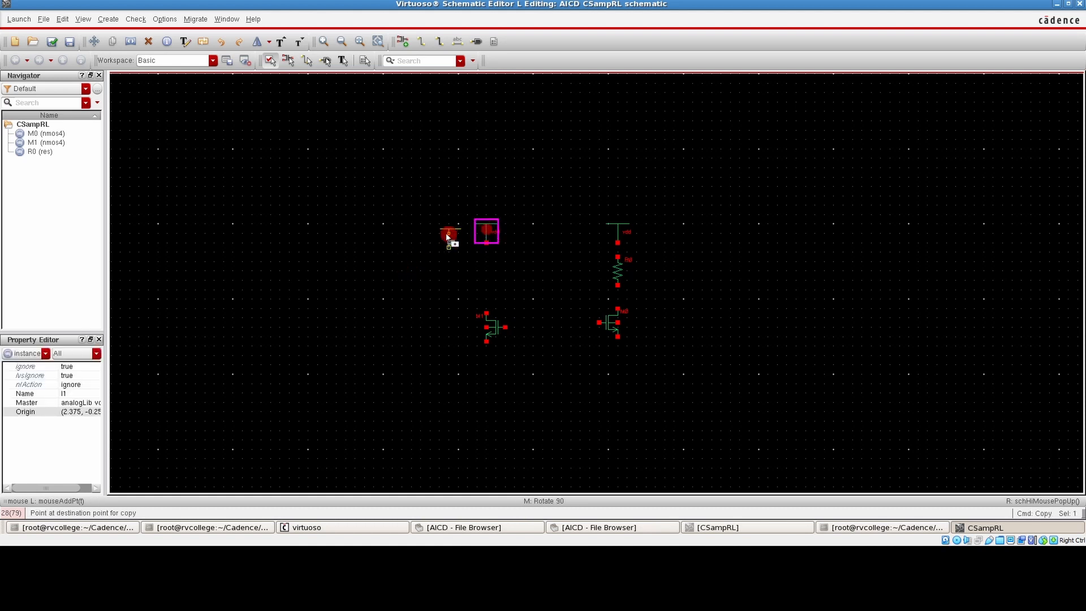
left_click(396, 228)
left_click(409, 312)
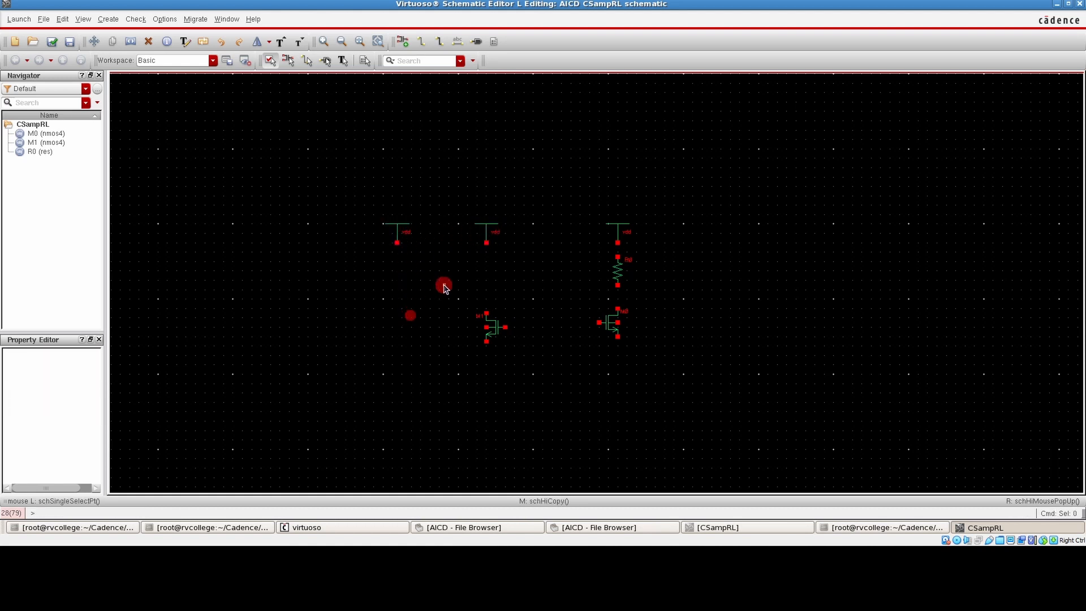
Add an analogLib vdc source below the leftmost vdd symbol
key("i")
left_click_drag(375, 65, 311, 66)
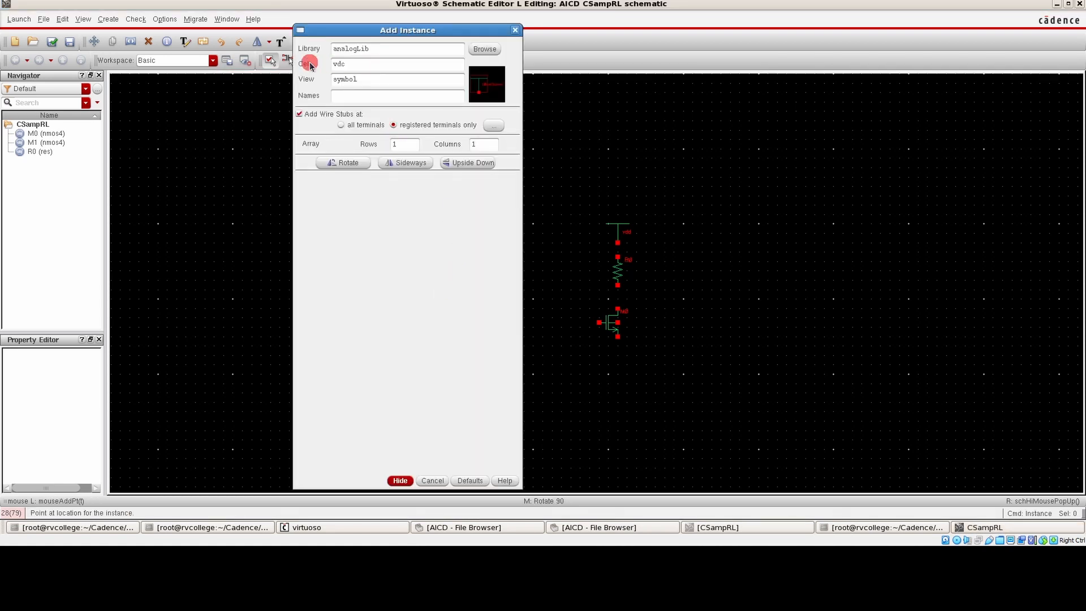
key("Return")
left_click(397, 264)
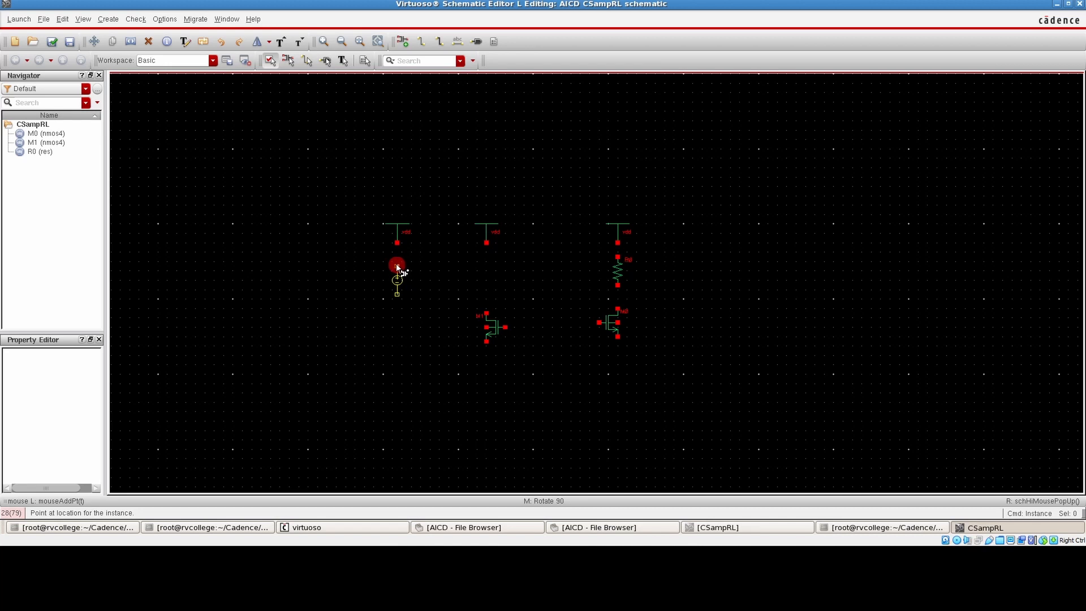
key("Escape")
Set the DC voltage of the vdc source to 1.8 in its object properties
left_click(398, 281)
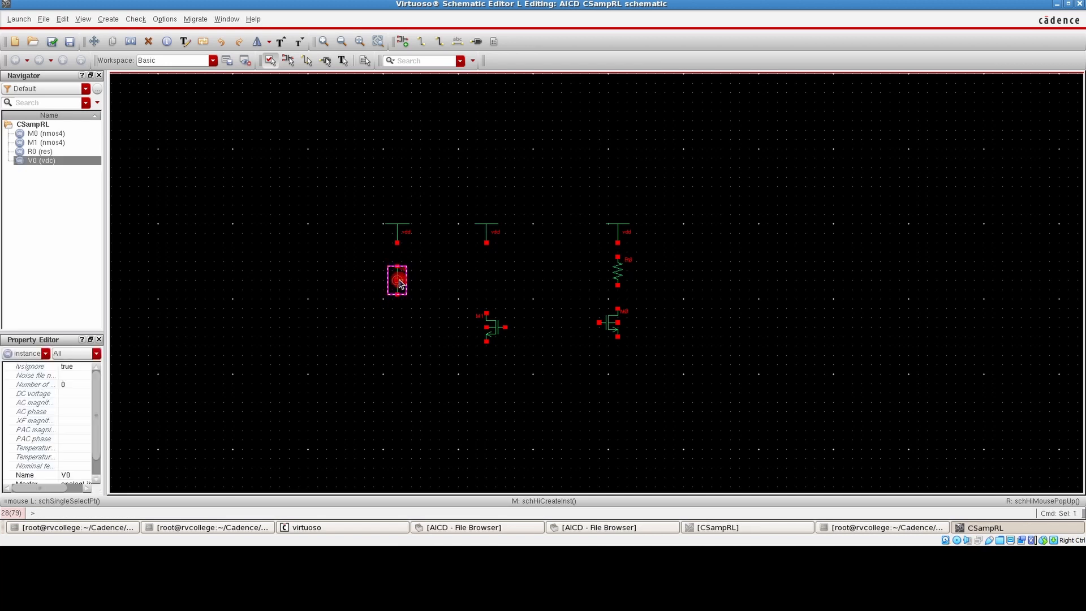
key("q")
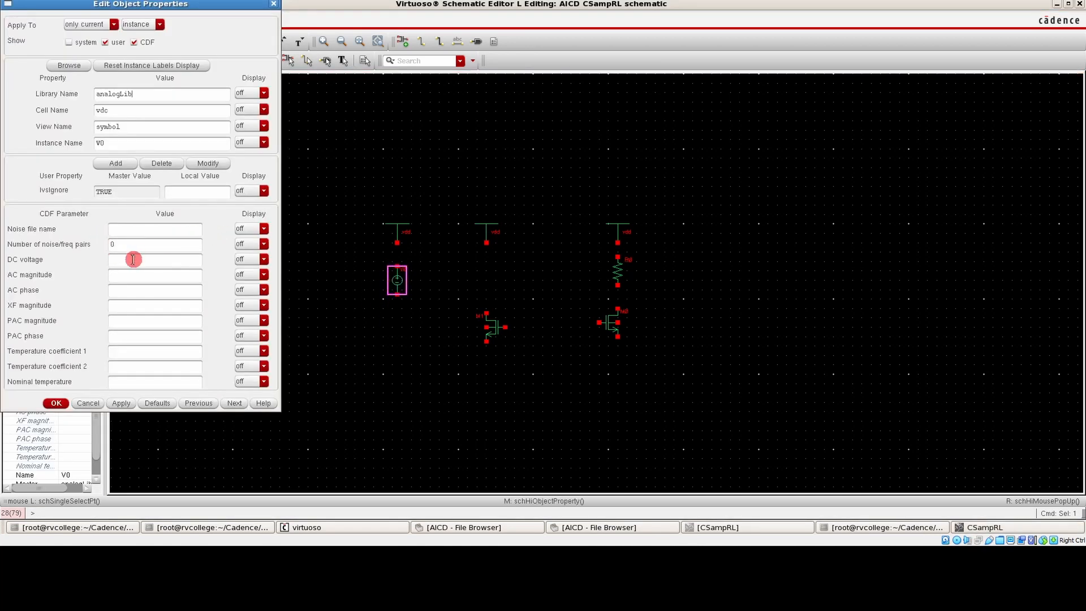
left_click(132, 259)
type("1.8")
key("Return")
left_click(263, 356)
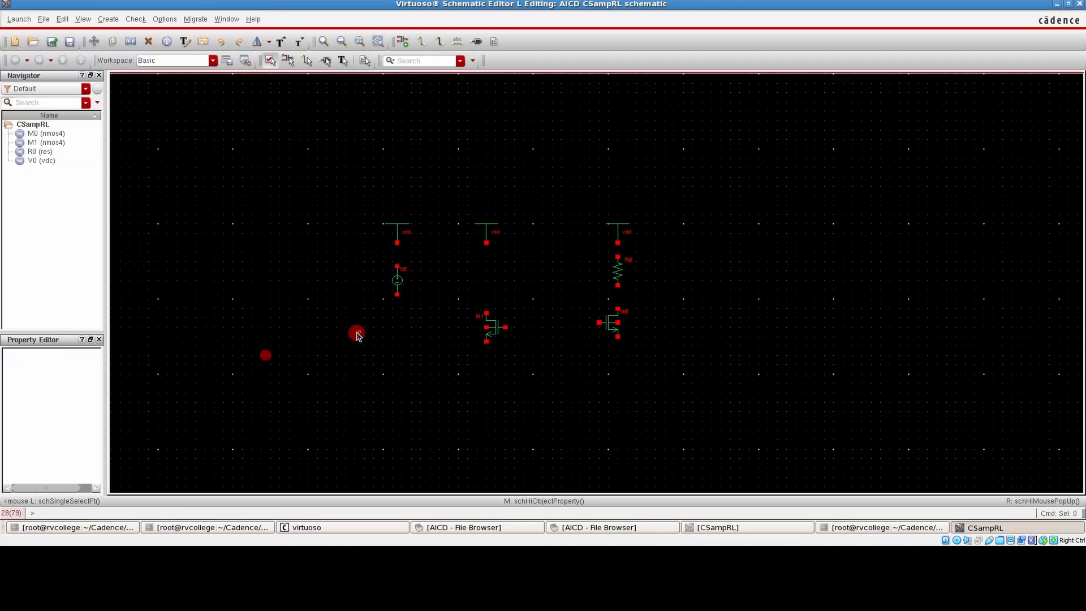
Add three analogLib gnd symbols below the vdc source, the left transistor and the right transistor
key("i")
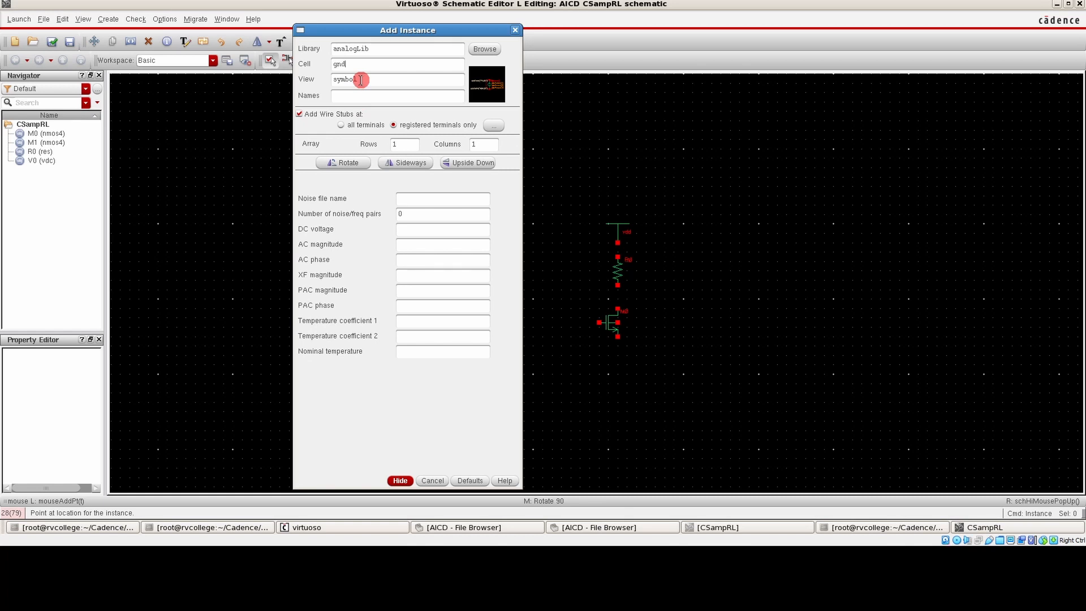
left_click(400, 480)
left_click(395, 311)
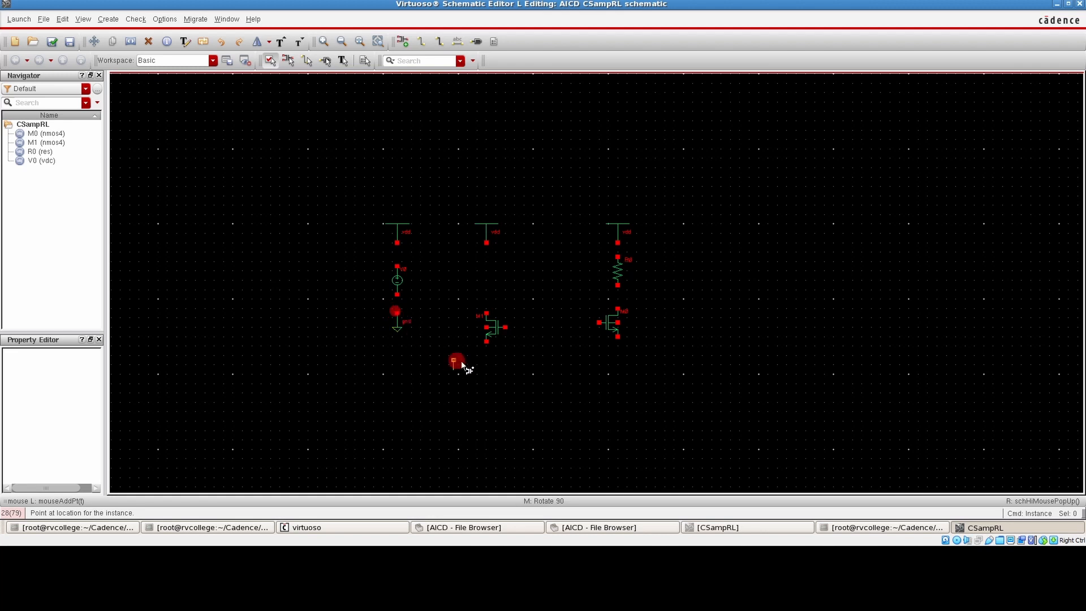
left_click(486, 353)
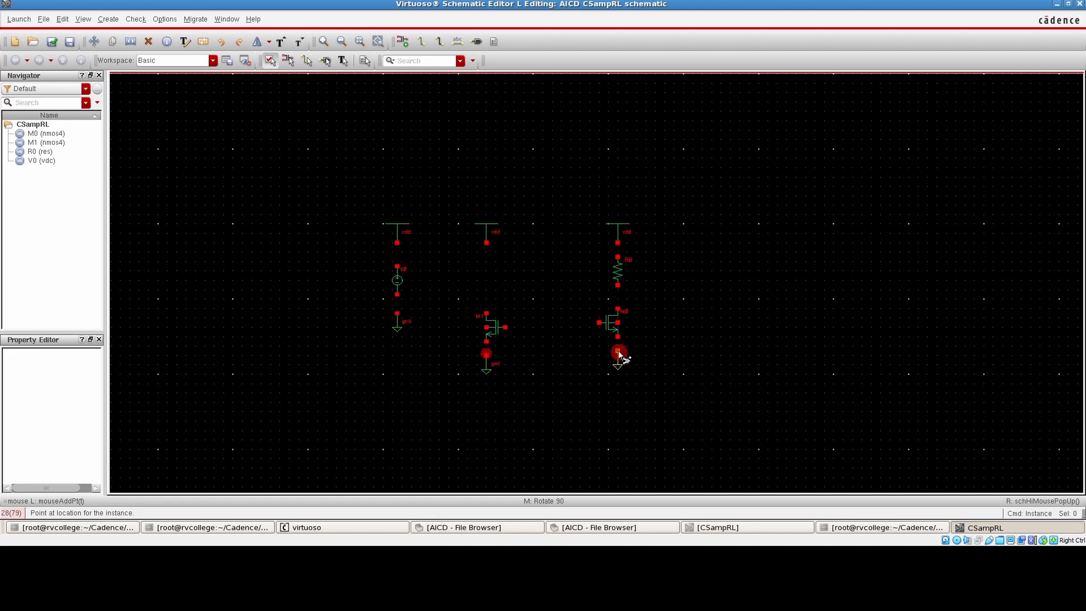
left_click(617, 352)
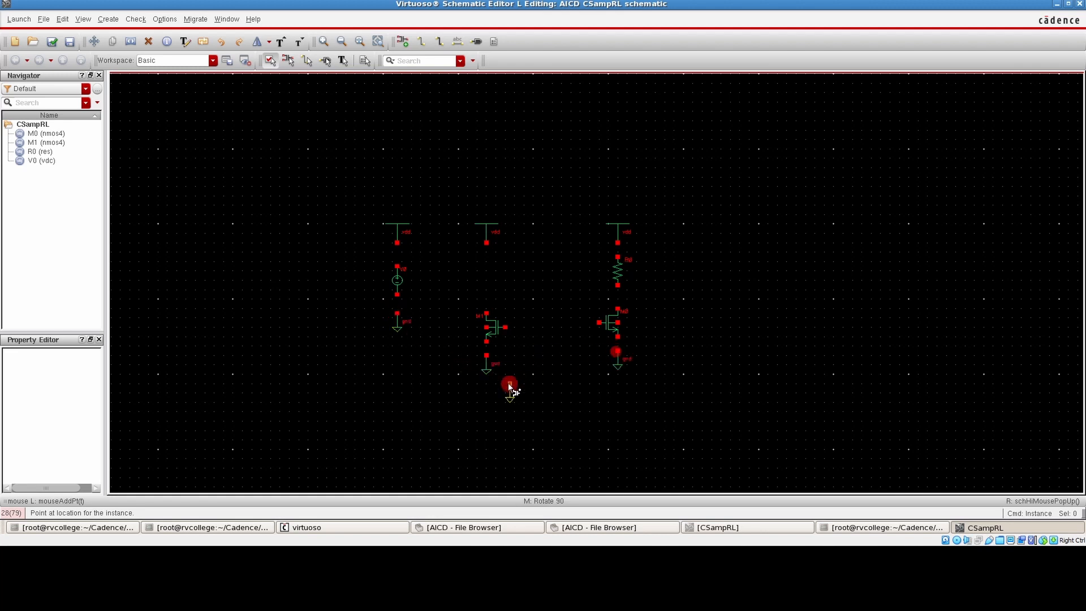
key("Escape")
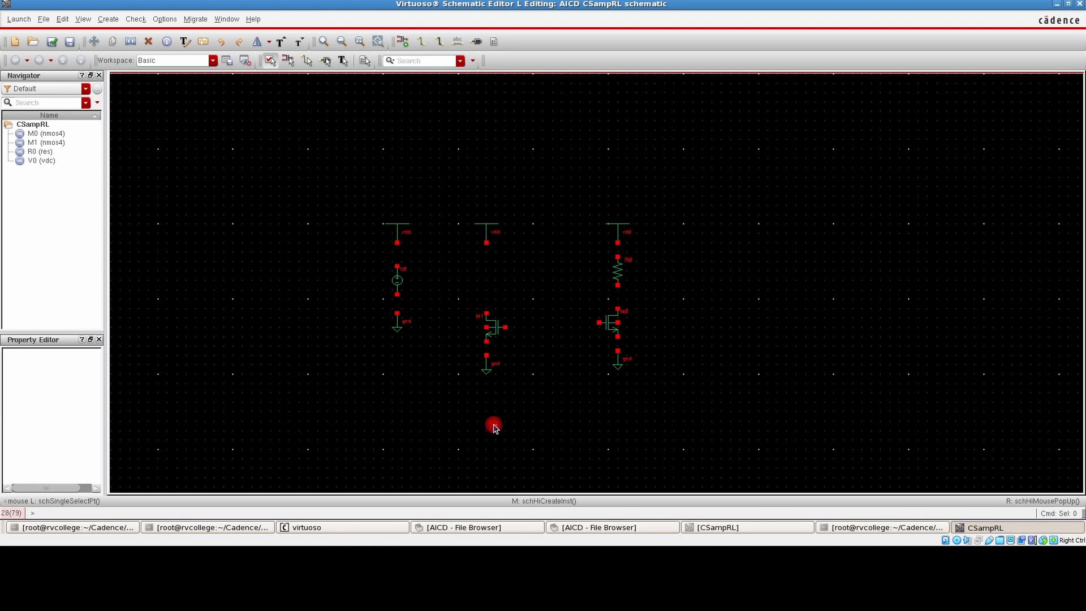
Add two analogLib cap instances with 5 pF capacitance, one beyond the load resistor branch and one between the two transistors
key("i")
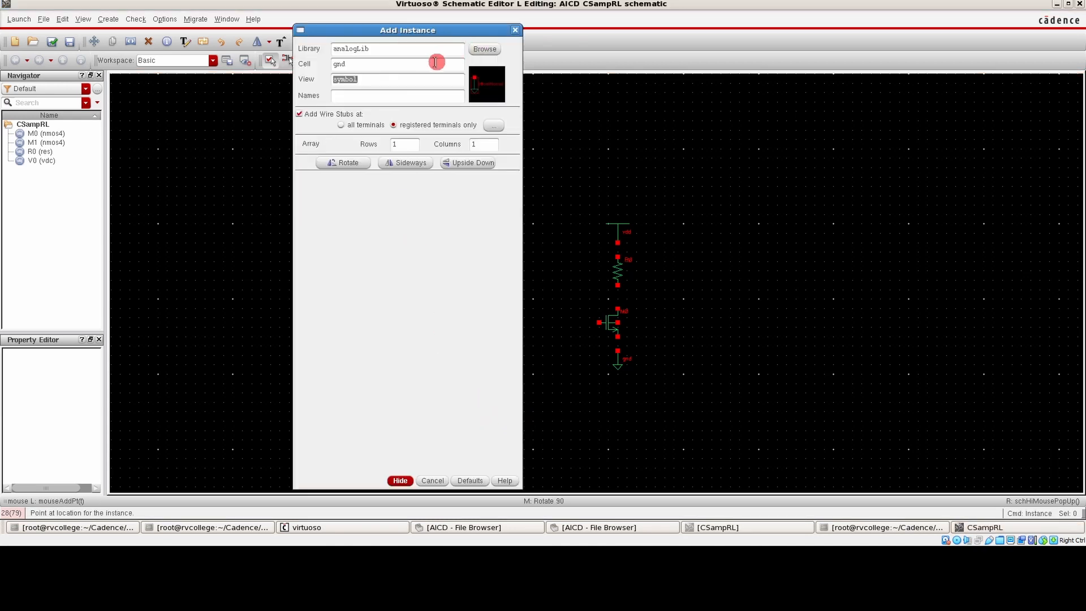
double_click(355, 66)
type("cap")
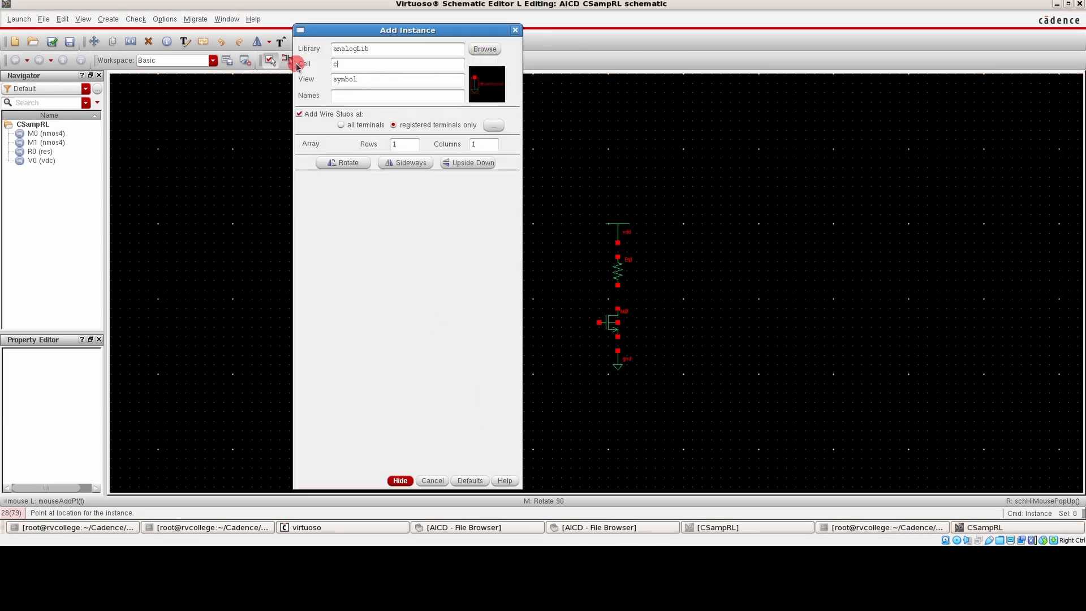
left_click(393, 62)
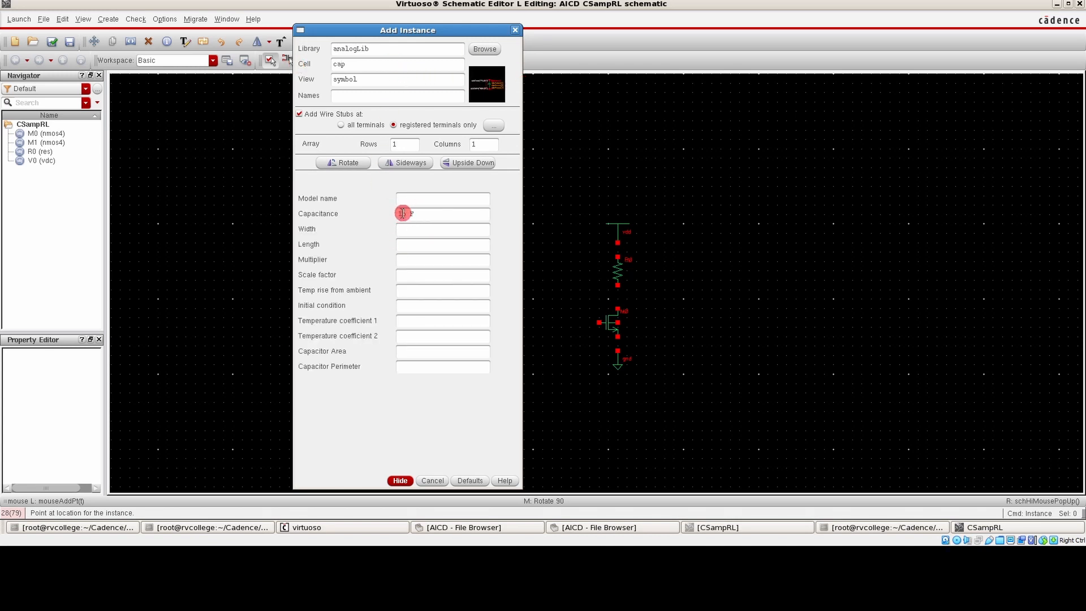
left_click_drag(403, 214, 393, 214)
left_click(400, 479)
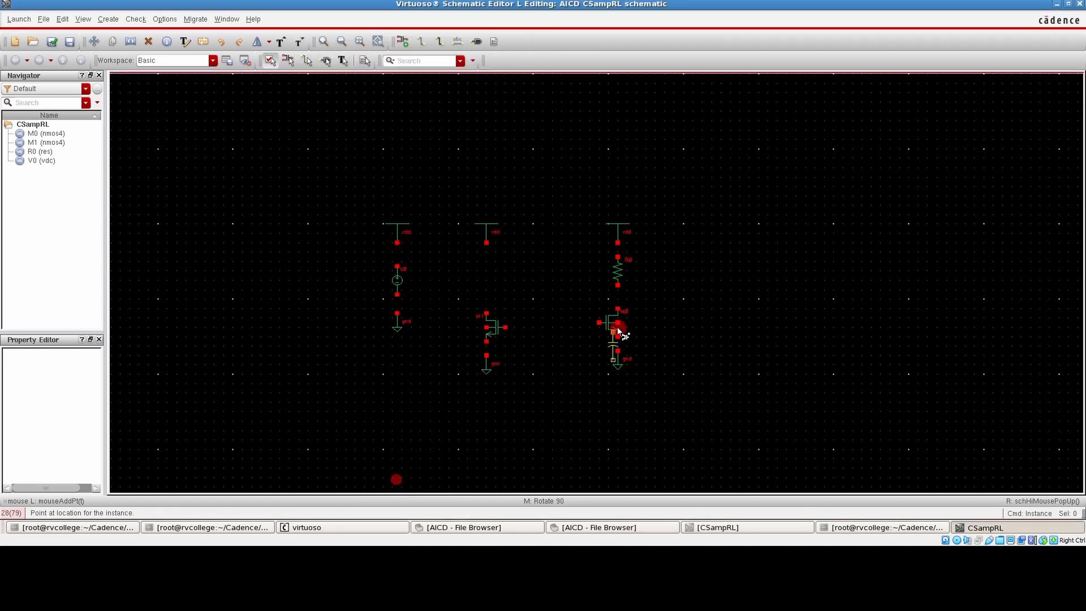
left_click(670, 293)
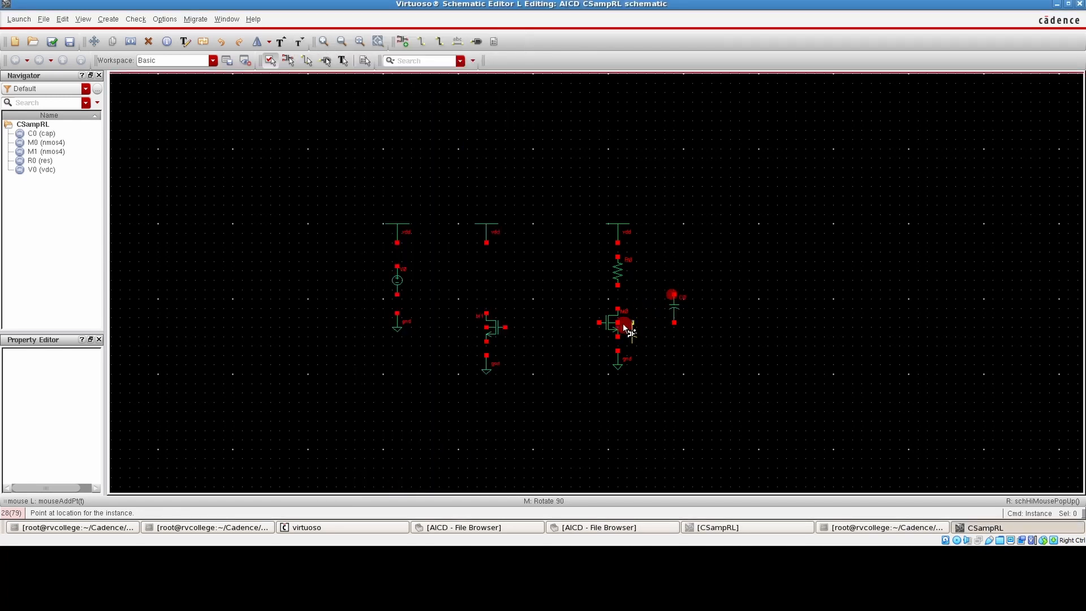
left_click(532, 342)
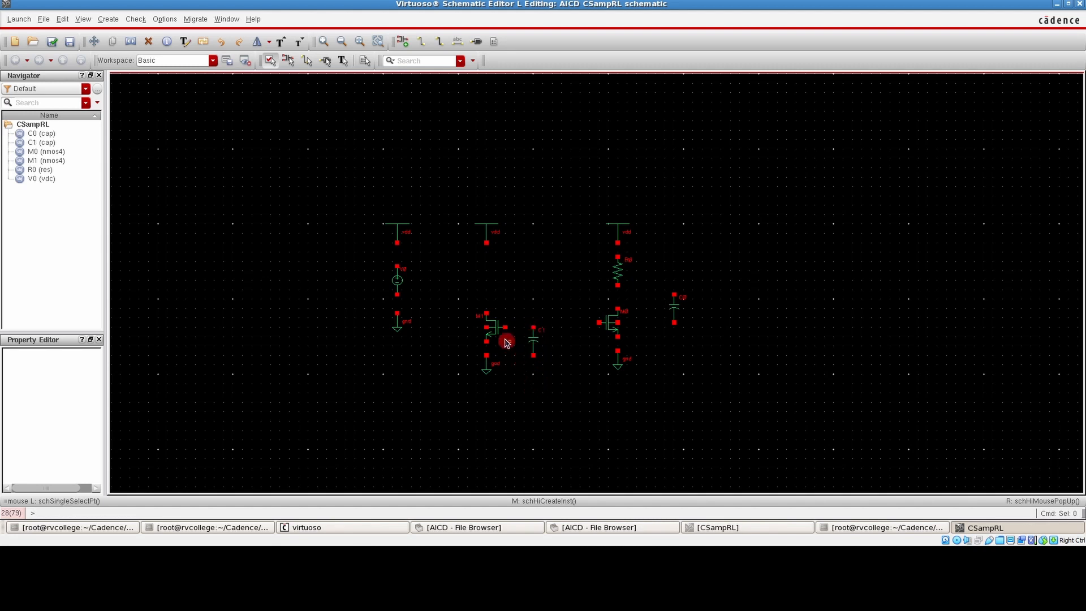
key("Escape")
Set the capacitance of the capacitor between the two transistors to 1 in its object properties
left_click(531, 340)
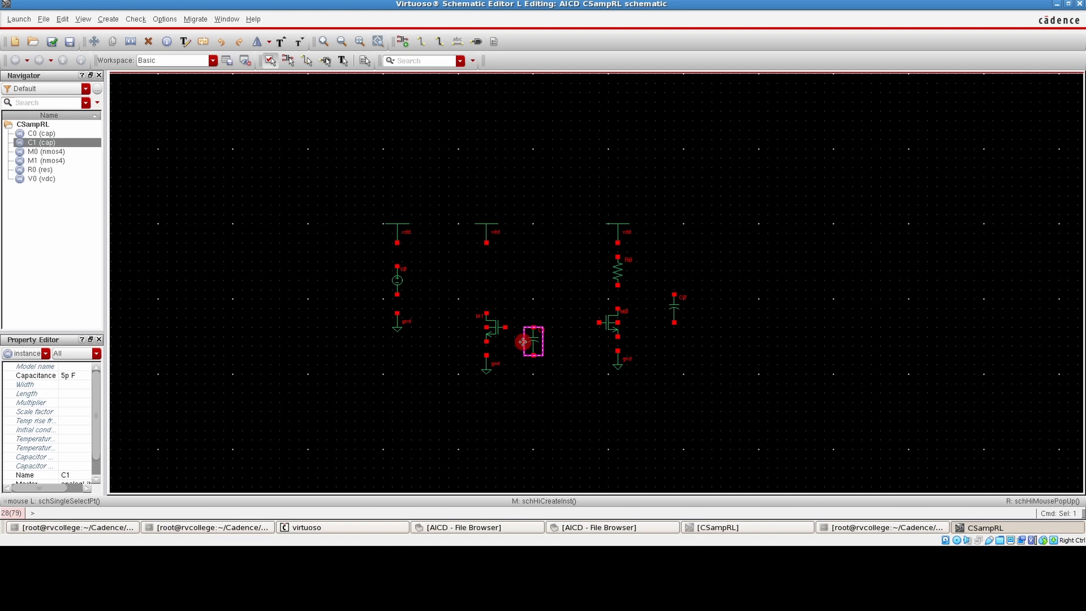
key("q")
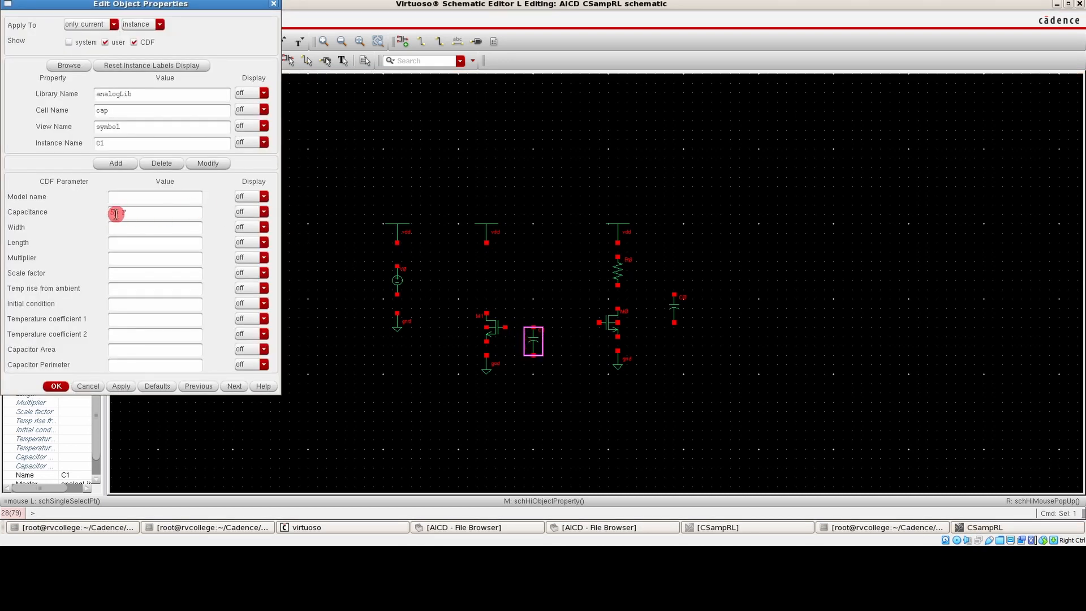
left_click_drag(115, 214, 89, 215)
type("1")
key("Return")
left_click(438, 397)
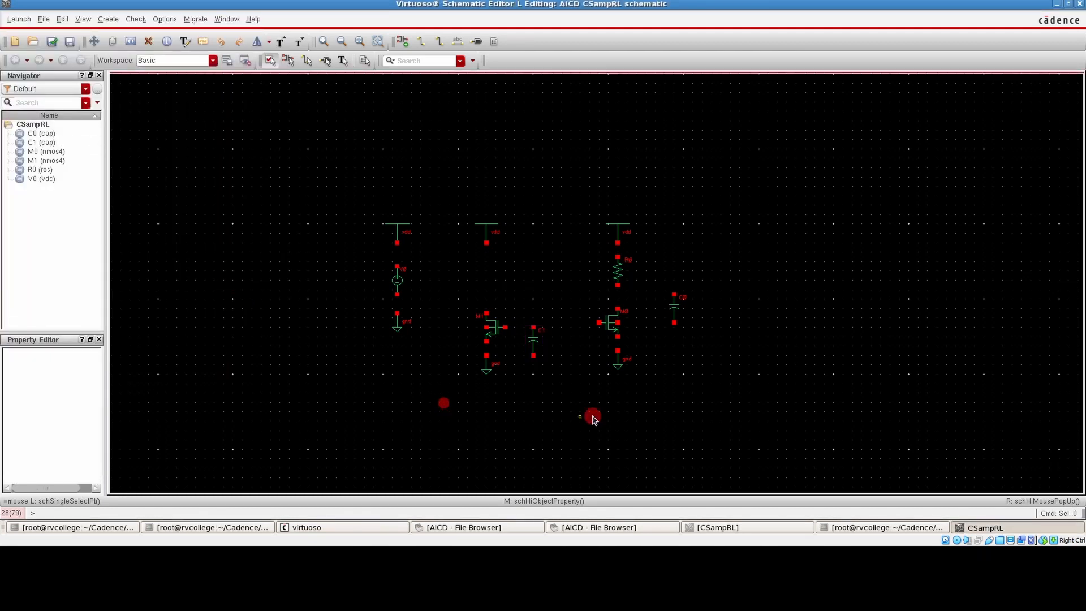
Copy the left transistor's gnd symbol to just below the capacitor between the transistors
key("c")
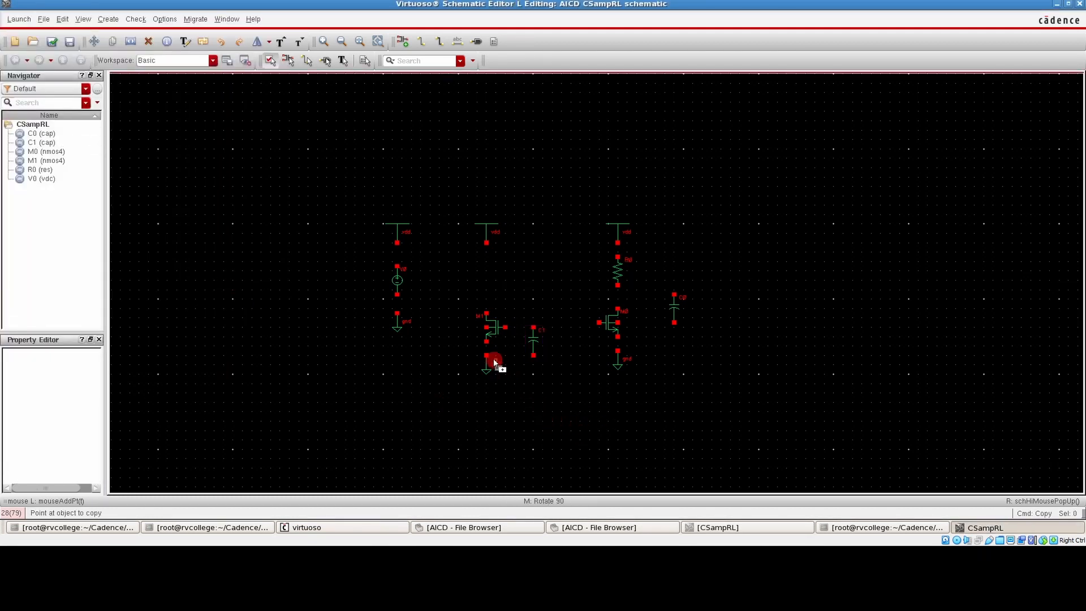
left_click(486, 363)
left_click(535, 377)
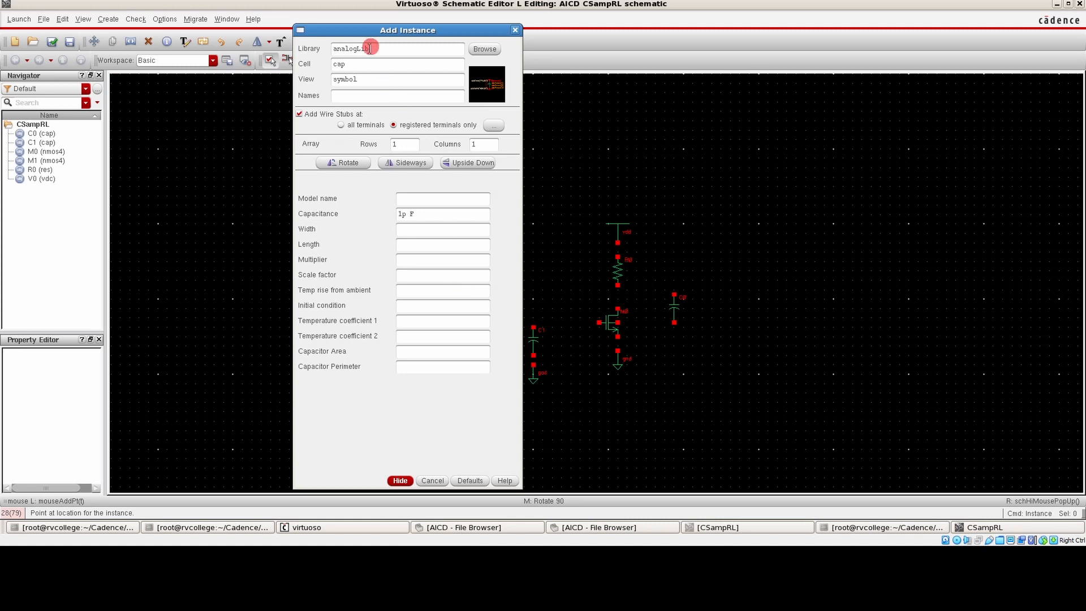
Add an analogLib idc source with a DC current of 1.57m between the middle vdd symbol and the left transistor
left_click_drag(368, 64, 260, 61)
left_click(373, 79)
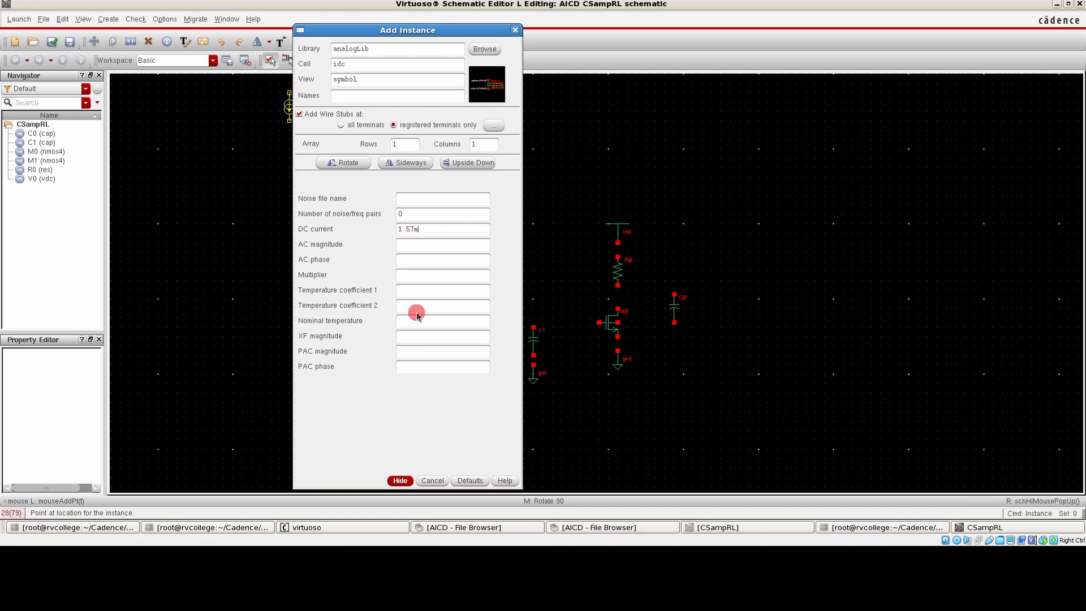
left_click(420, 292)
left_click(399, 480)
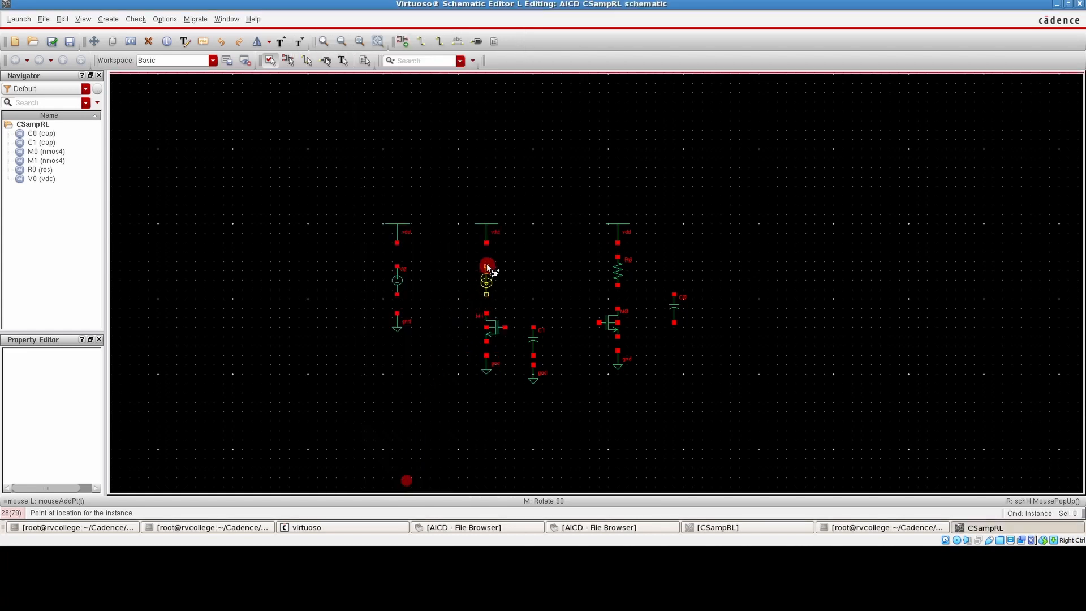
left_click(485, 263)
left_click(485, 264)
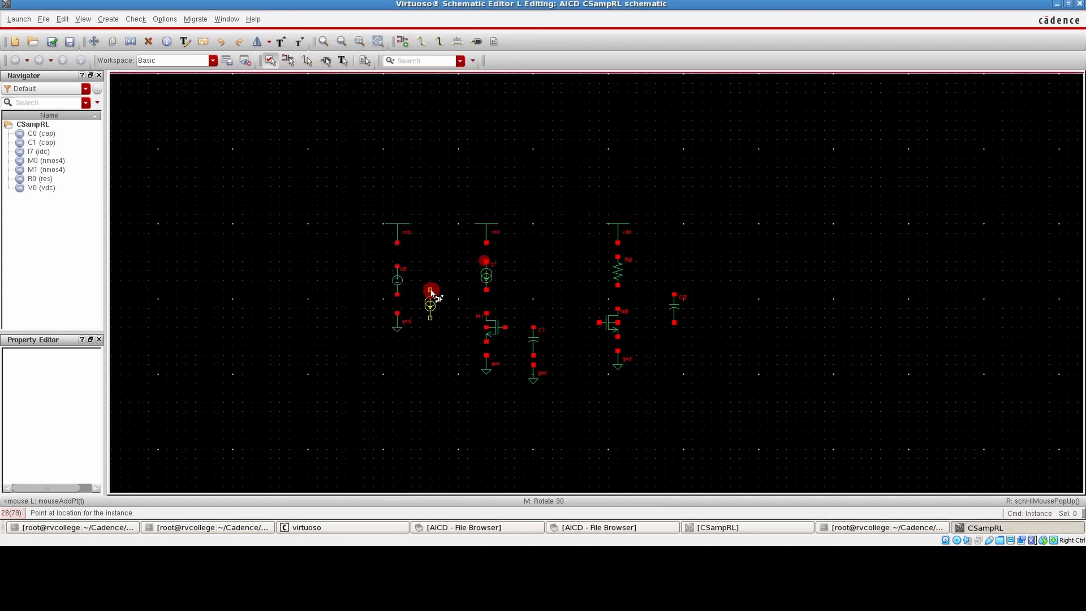
key("Escape")
Add an analogLib vsin source with 0 V DC voltage and 1 V AC magnitude, placed horizontally before the right transistor's gate
key("i")
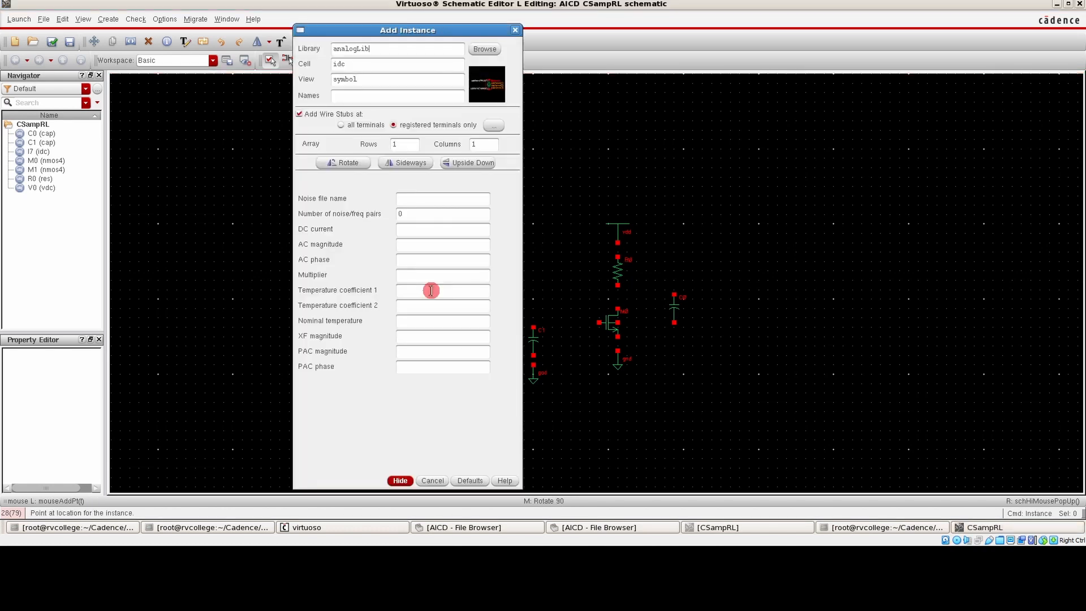
left_click_drag(350, 63, 326, 66)
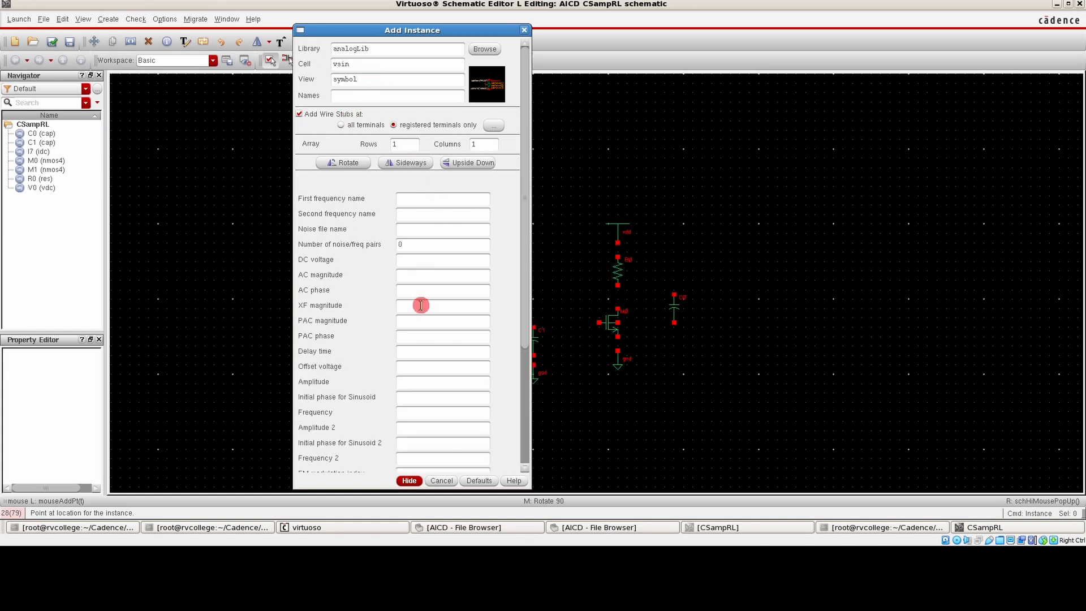
left_click(411, 260)
left_click(411, 292)
scroll(425, 317, "down", 2)
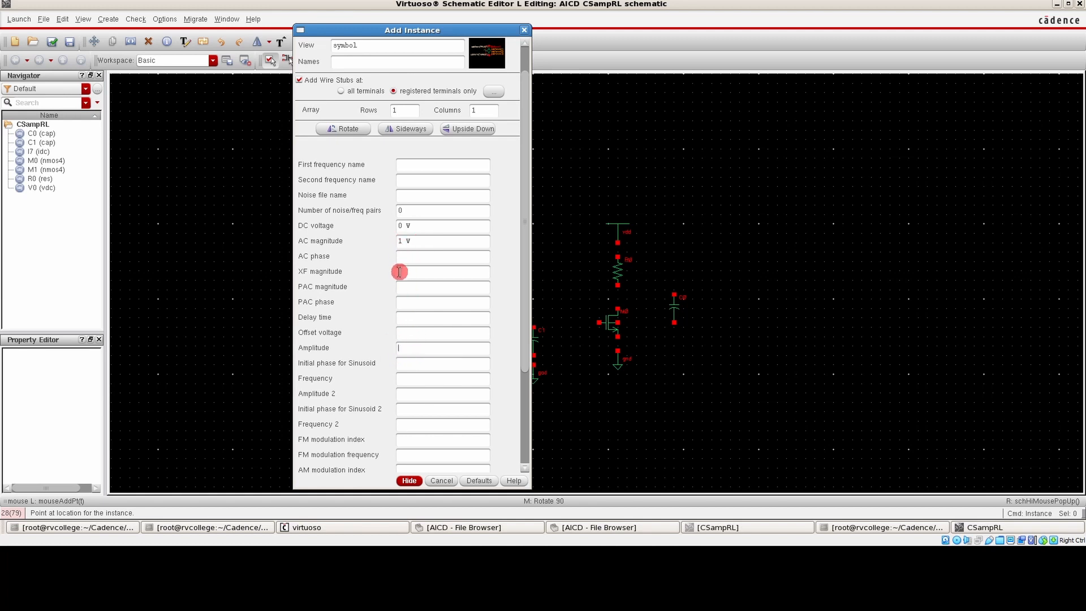
left_click(408, 348)
scroll(411, 279, "up", 1)
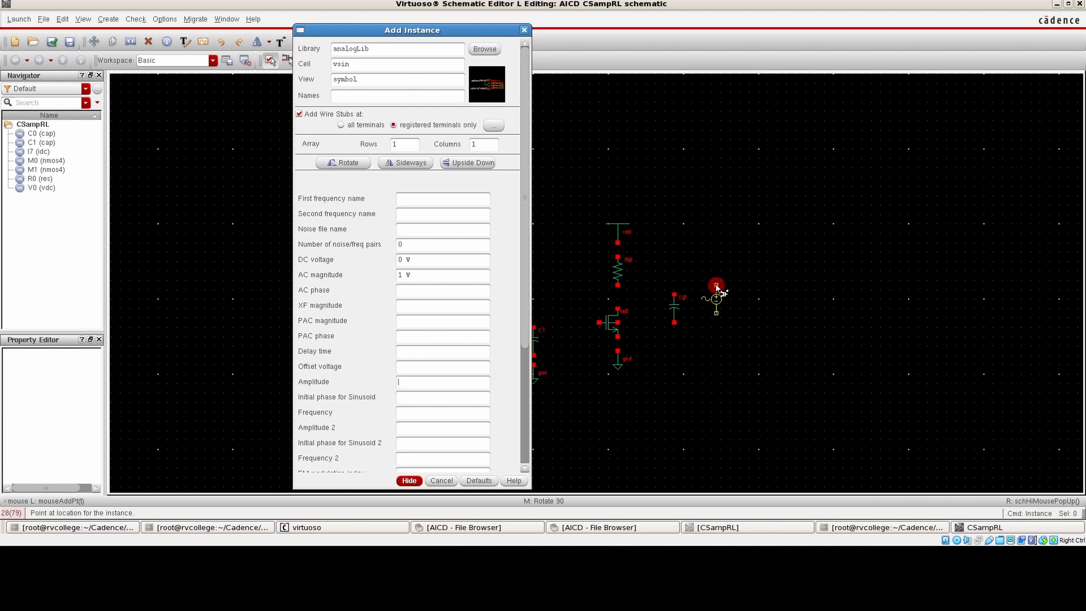
left_click(407, 276)
left_click(410, 482)
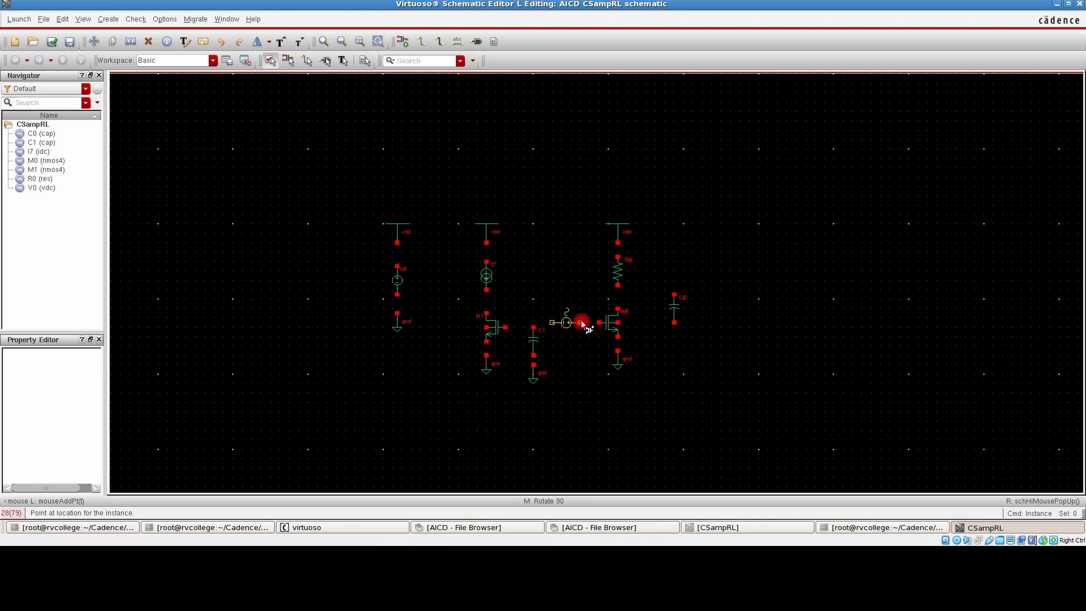
left_click(582, 323)
key("Escape")
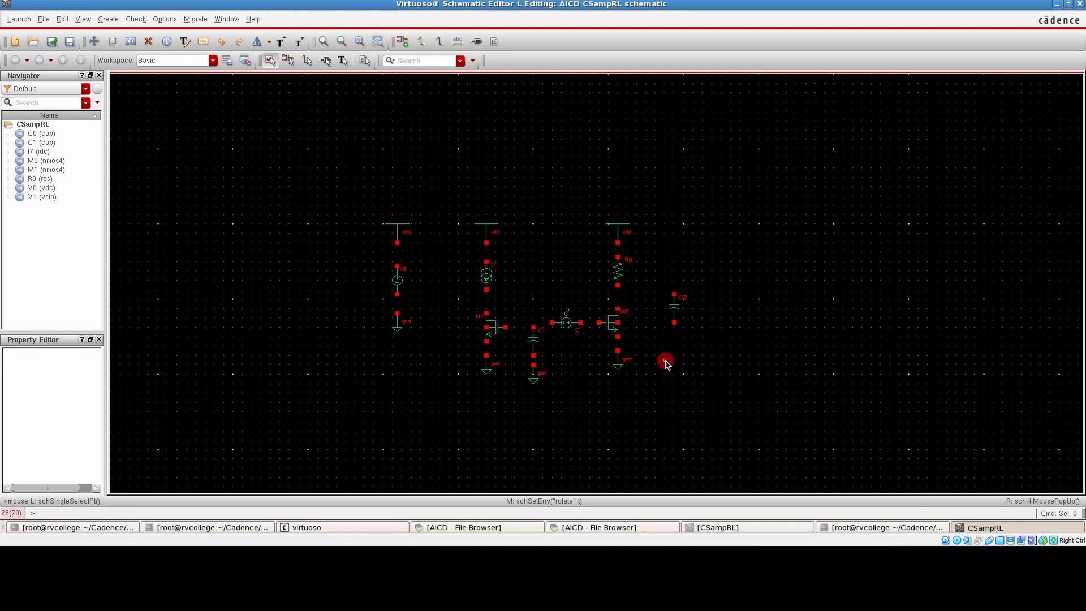
Wire the vdc source to the vdd symbol above it and the gnd symbol below it
key("w")
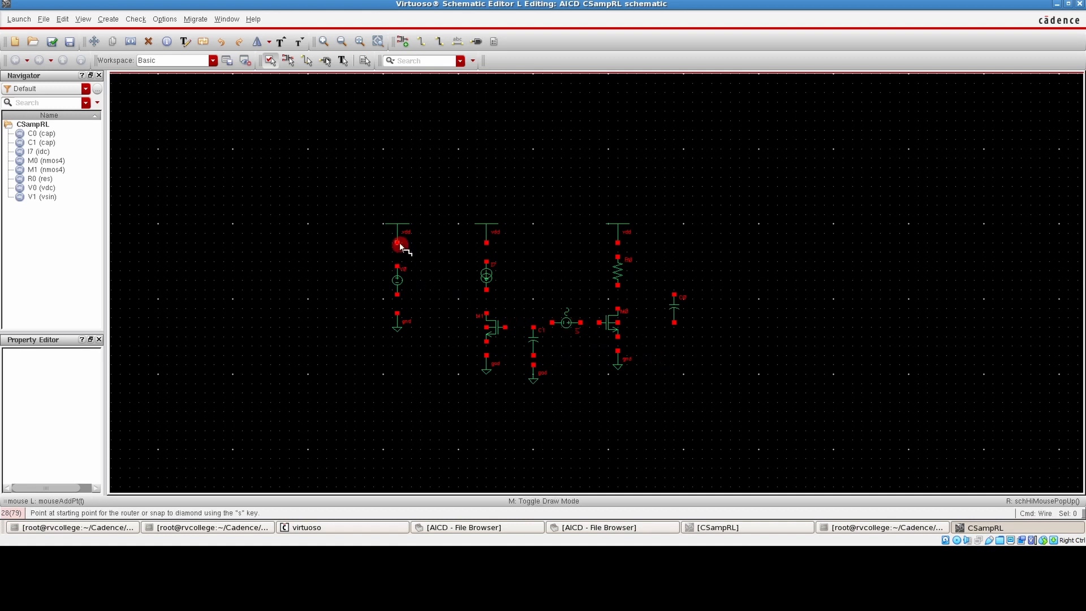
left_click(398, 243)
left_click(398, 267)
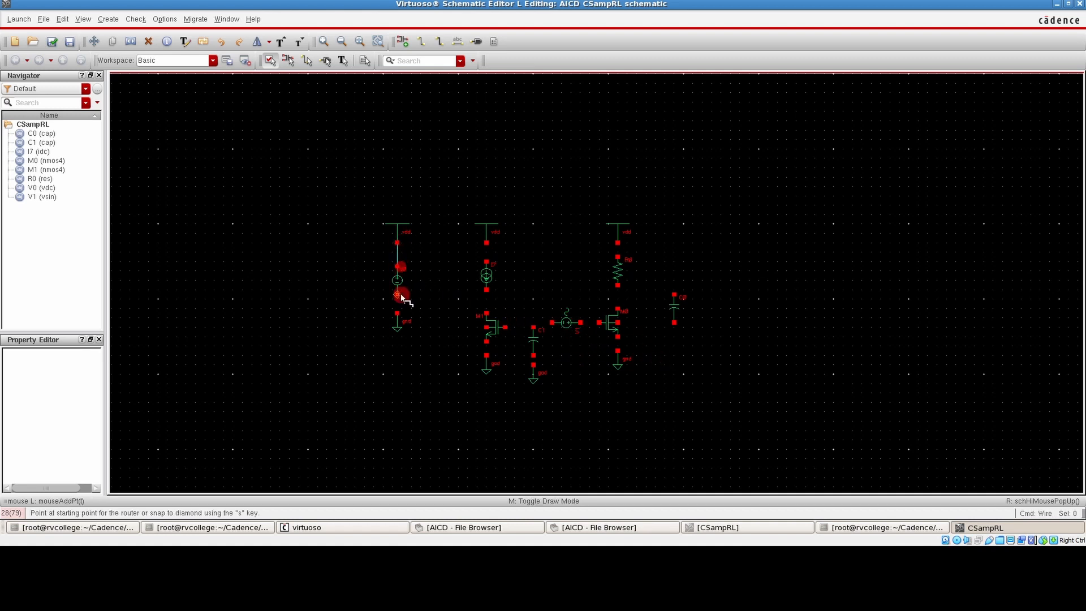
left_click(397, 294)
left_click(397, 312)
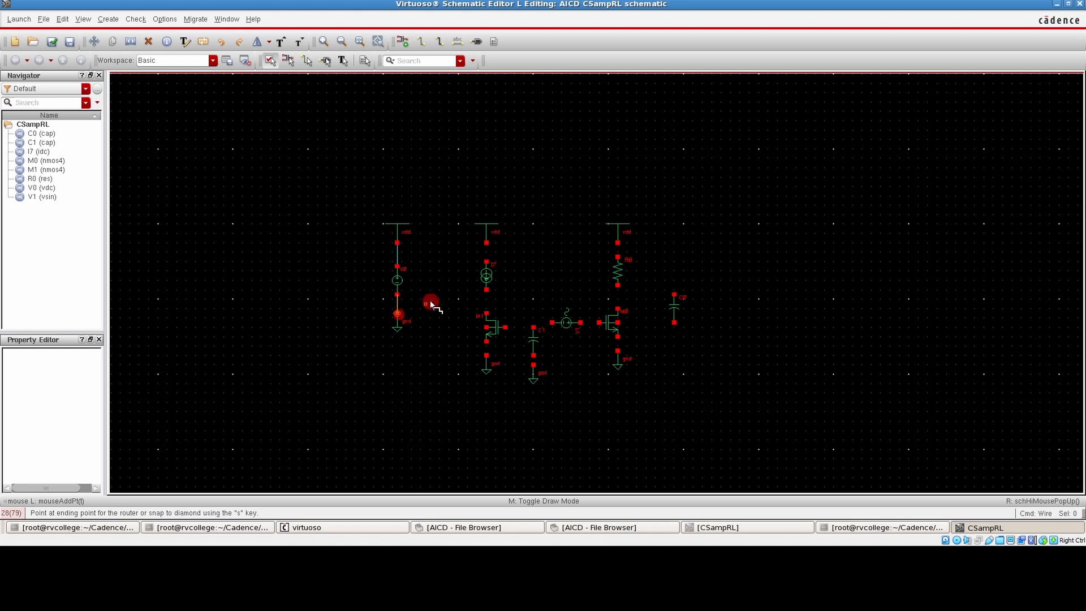
Wire the idc source to the vdd symbol above it and to the left transistor's drain
left_click(486, 243)
left_click(487, 261)
left_click(486, 290)
left_click(486, 312)
Wire the left transistor's gate to the middle capacitor and tie its drain to the gate
left_click(505, 327)
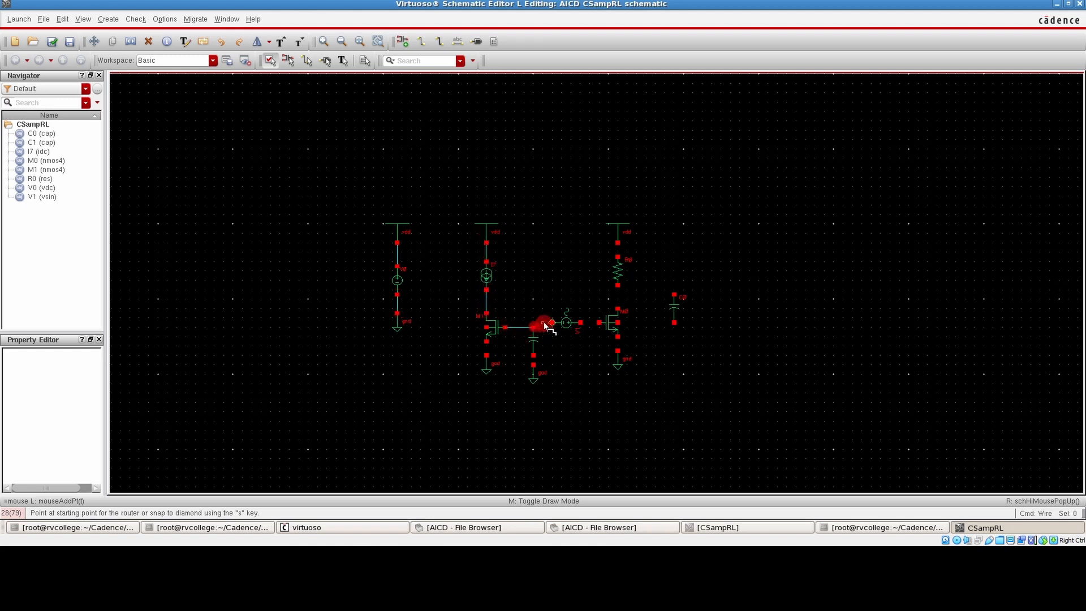
left_click(533, 327)
left_click(486, 298)
left_click(519, 327)
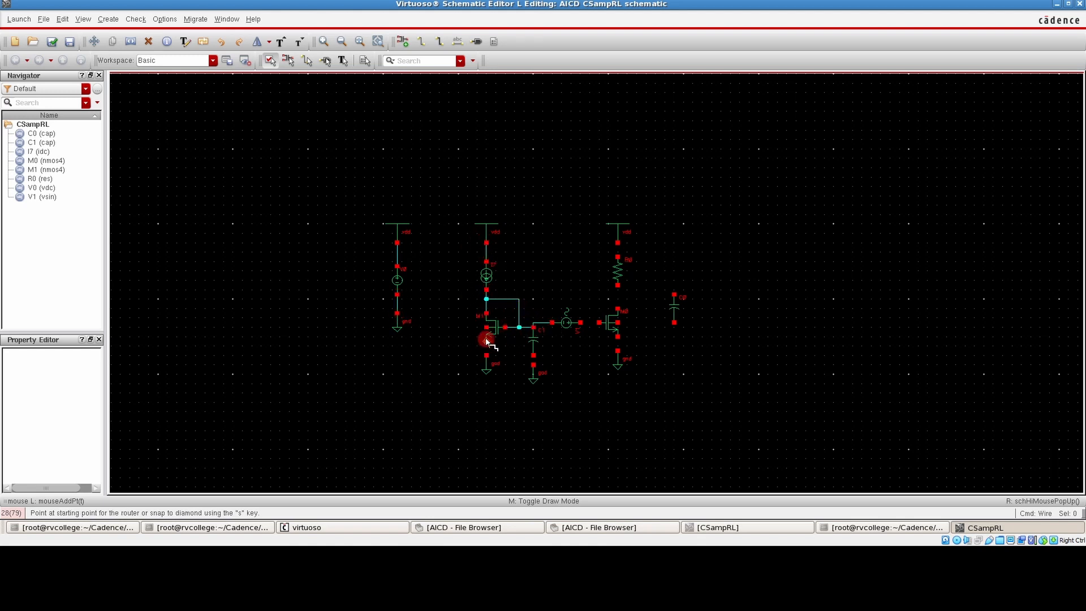
Wire the right transistor's source to its gnd symbol and tie its body terminal to the source
left_click(618, 339)
left_click(618, 351)
left_click(618, 323)
left_click(637, 337)
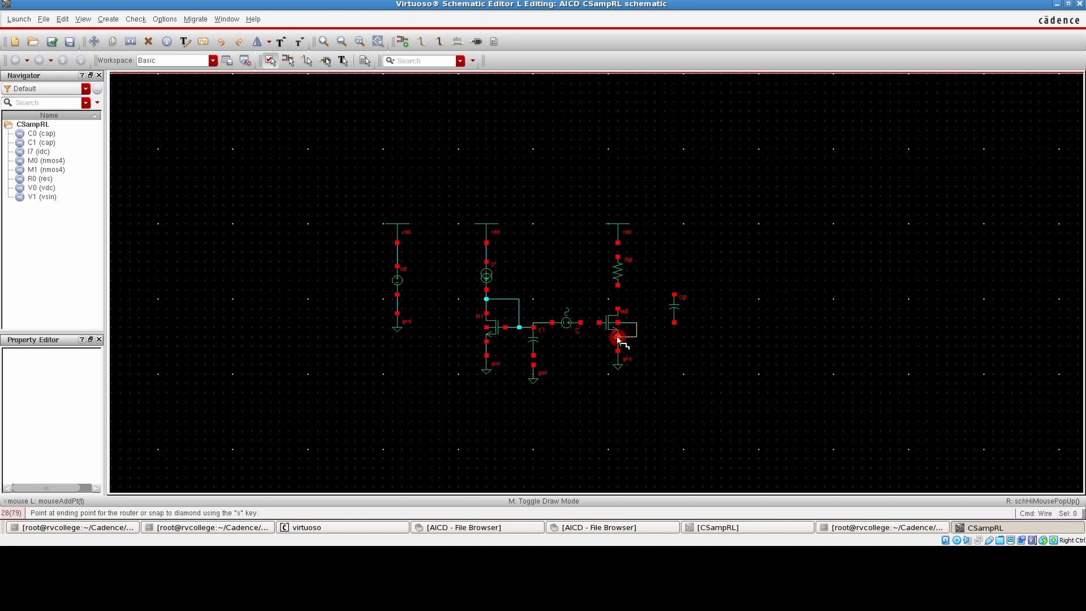
left_click(618, 337)
left_click(617, 339)
Tie the left transistor's body terminal to its source with a wire looped around the outside
left_click(486, 326)
left_click(467, 327)
left_click(467, 345)
left_click(487, 345)
Wire the load resistor to the right transistor's drain, connect that node to the load capacitor, and draw a short wire below the capacitor
left_click(618, 285)
left_click(618, 309)
left_click(618, 290)
left_click(674, 294)
left_click(674, 323)
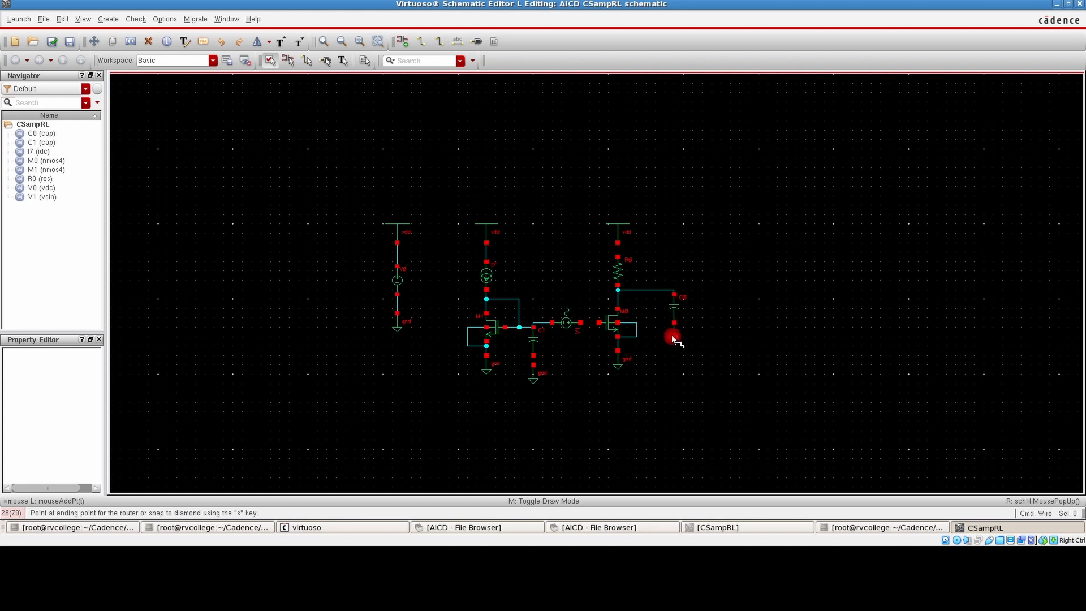
double_click(674, 337)
Copy the gnd symbol below the middle capacitor to the wire end under the load capacitor
key("c")
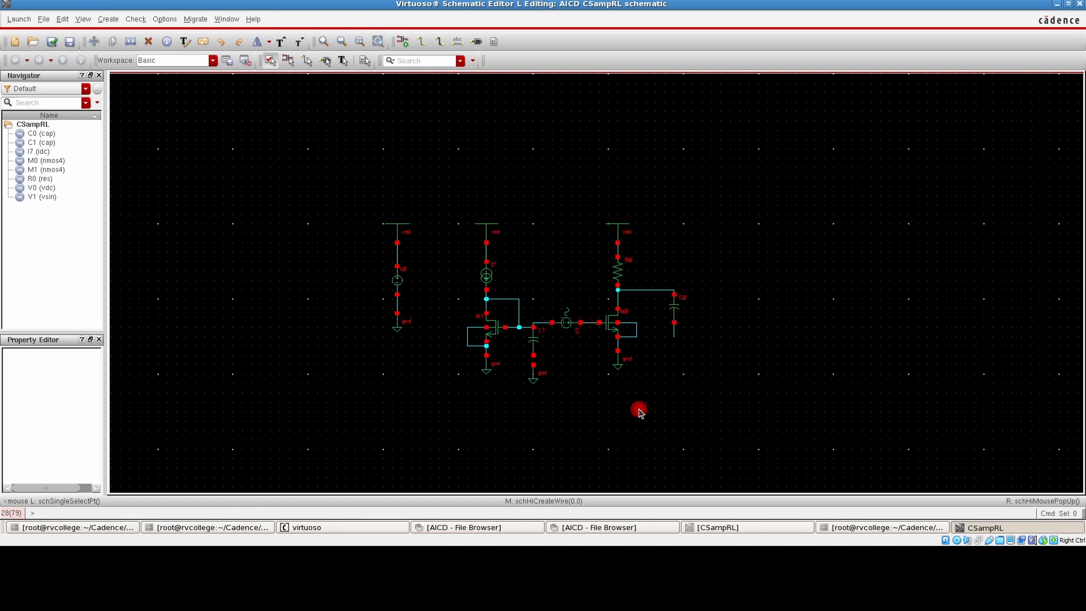
left_click(537, 379)
left_click(679, 354)
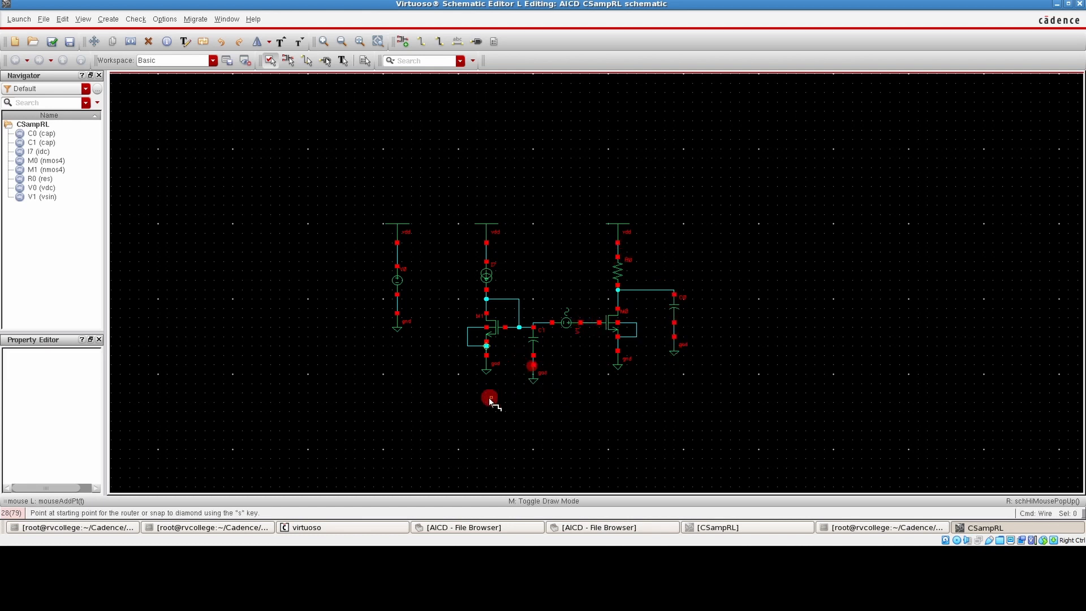
key("Escape")
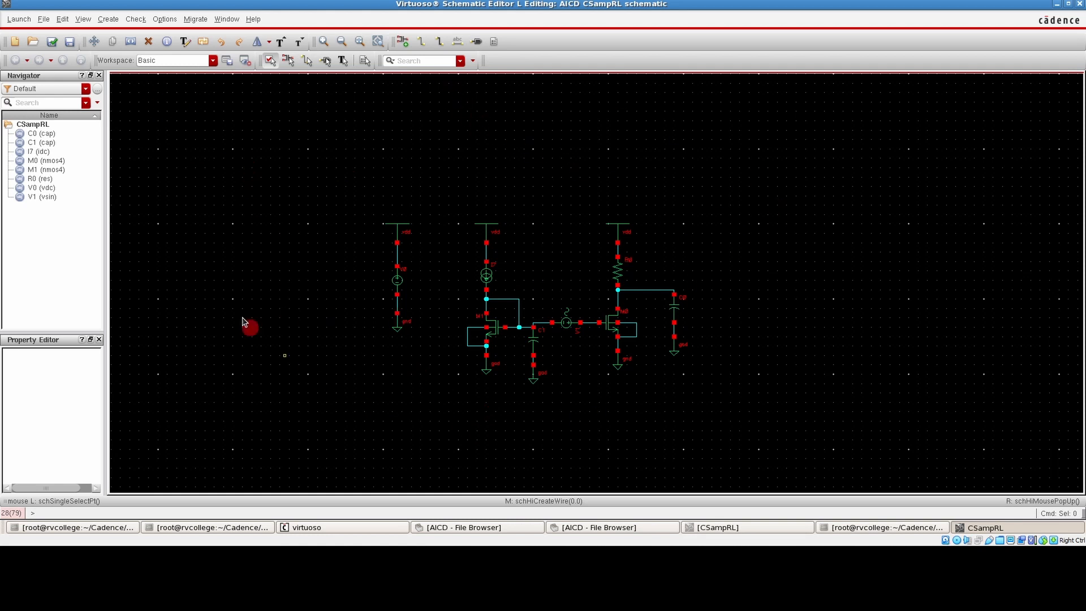
Check and save the completed schematic and launch ADE L for it, placing its window over the drawing
key("f")
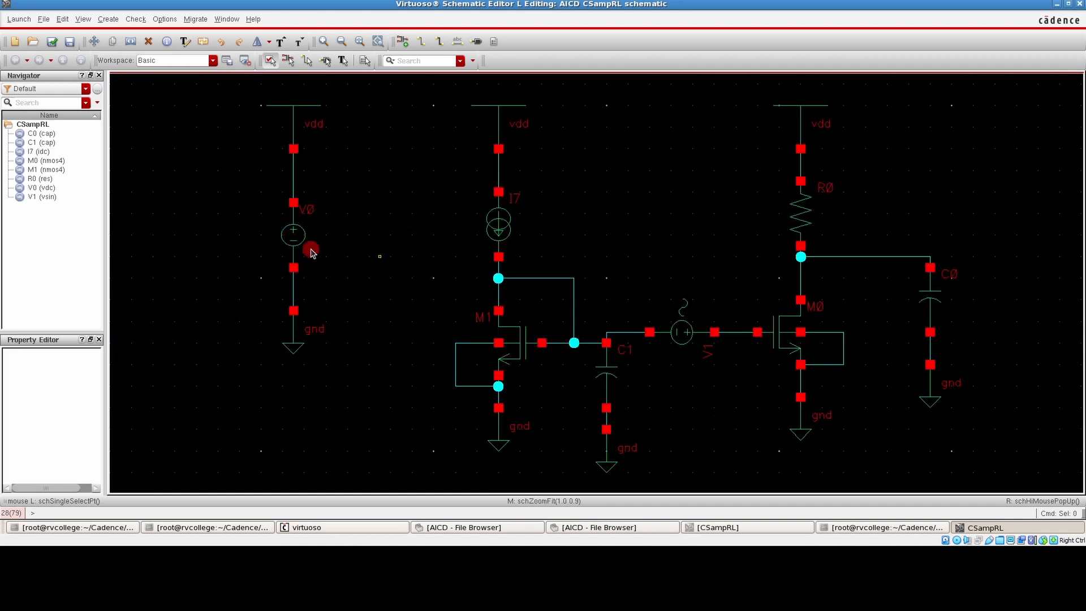
left_click(53, 43)
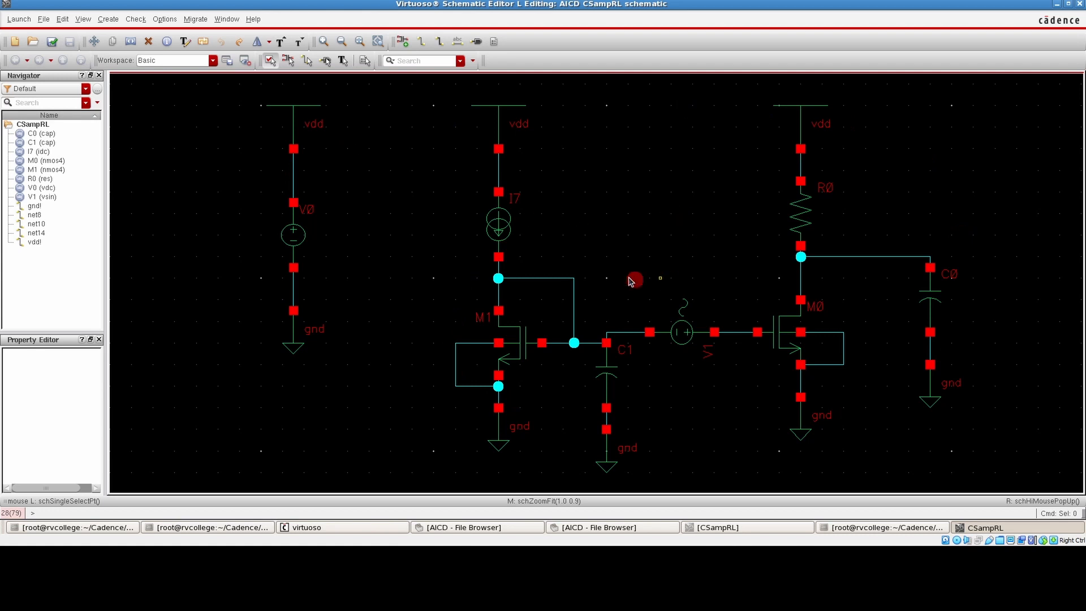
left_click(17, 20)
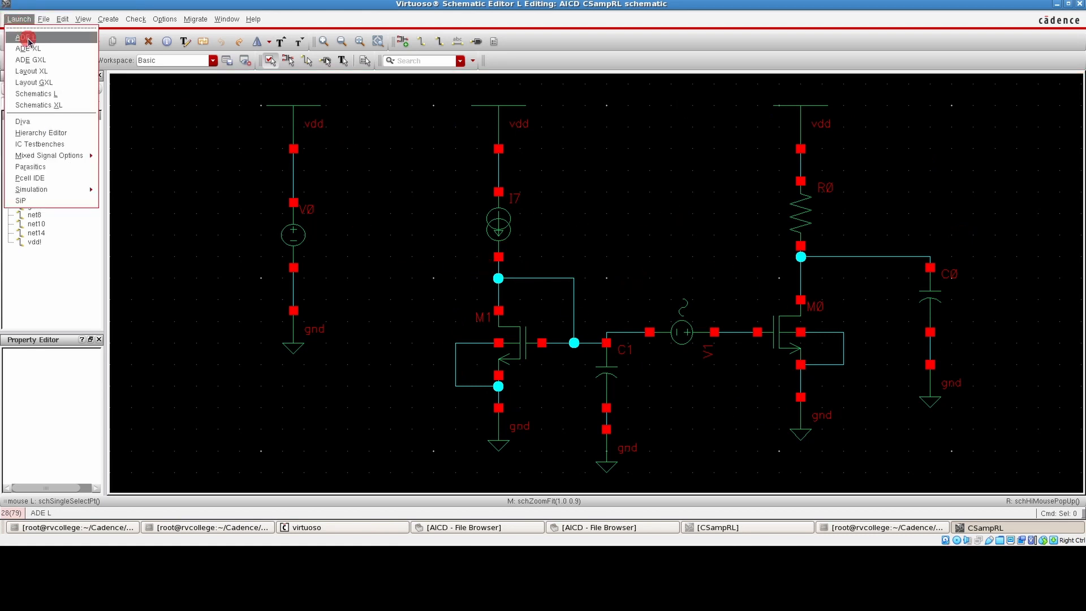
left_click(29, 41)
left_click_drag(182, 170, 541, 149)
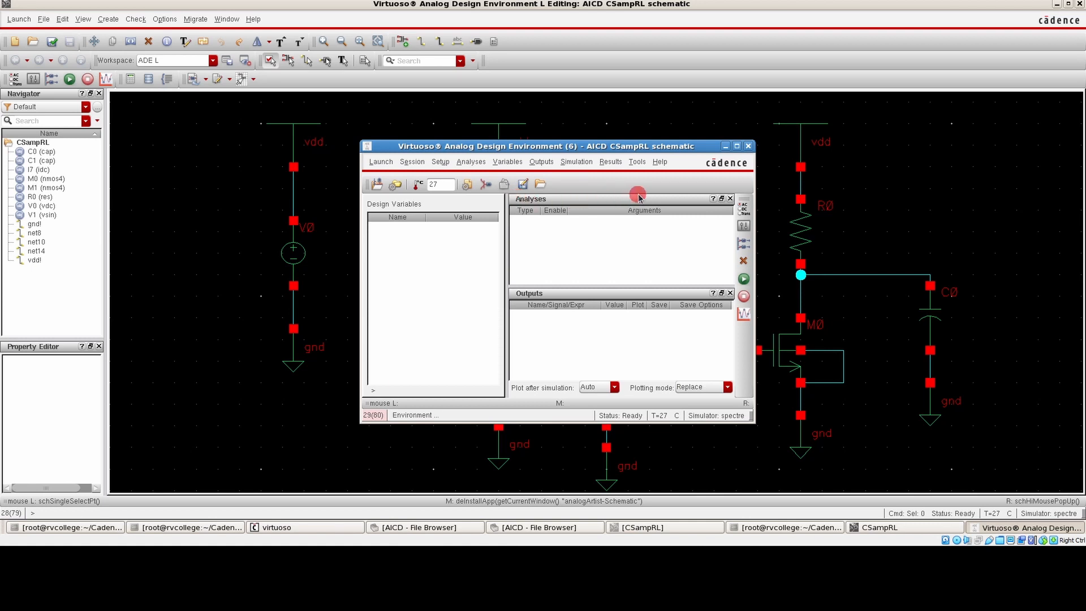
left_click_drag(659, 148, 517, 142)
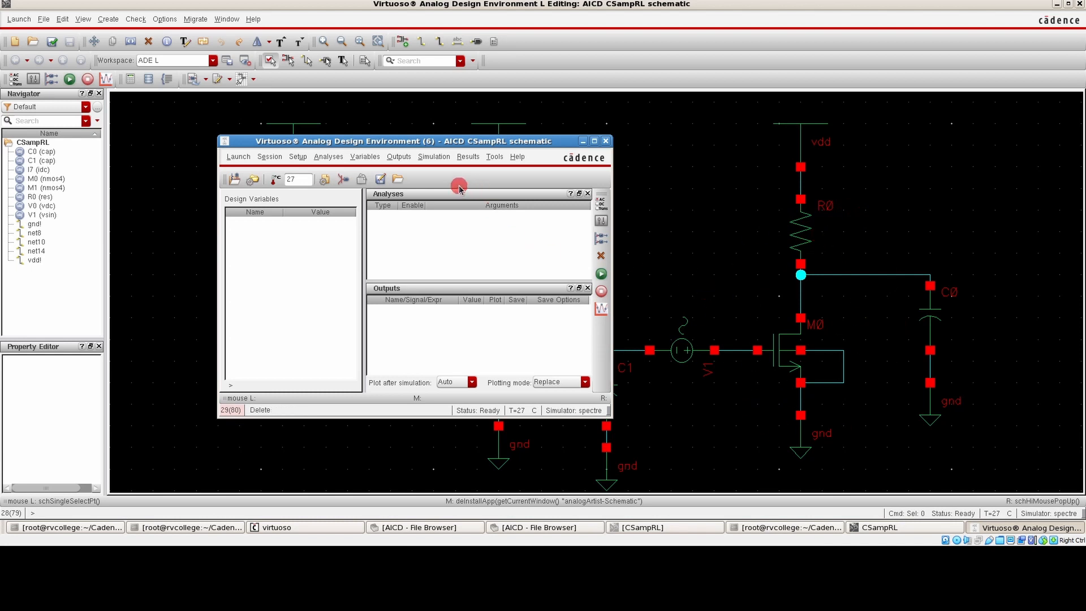
Name the wire to the load capacitor Vout and the right transistor's gate wire Vin, and check and save the schematic
left_click(649, 121)
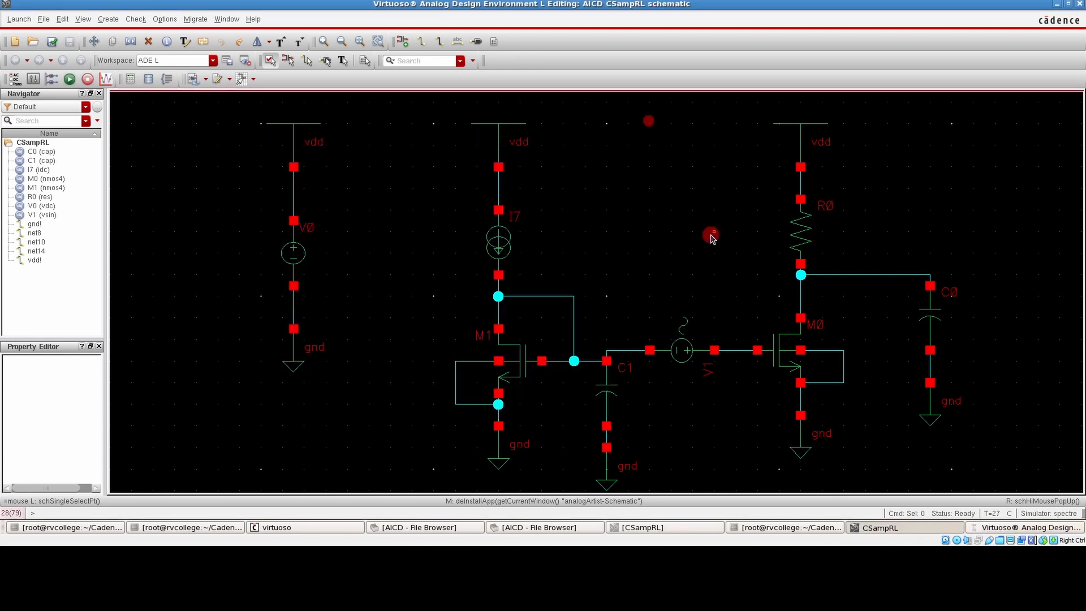
left_click(455, 42)
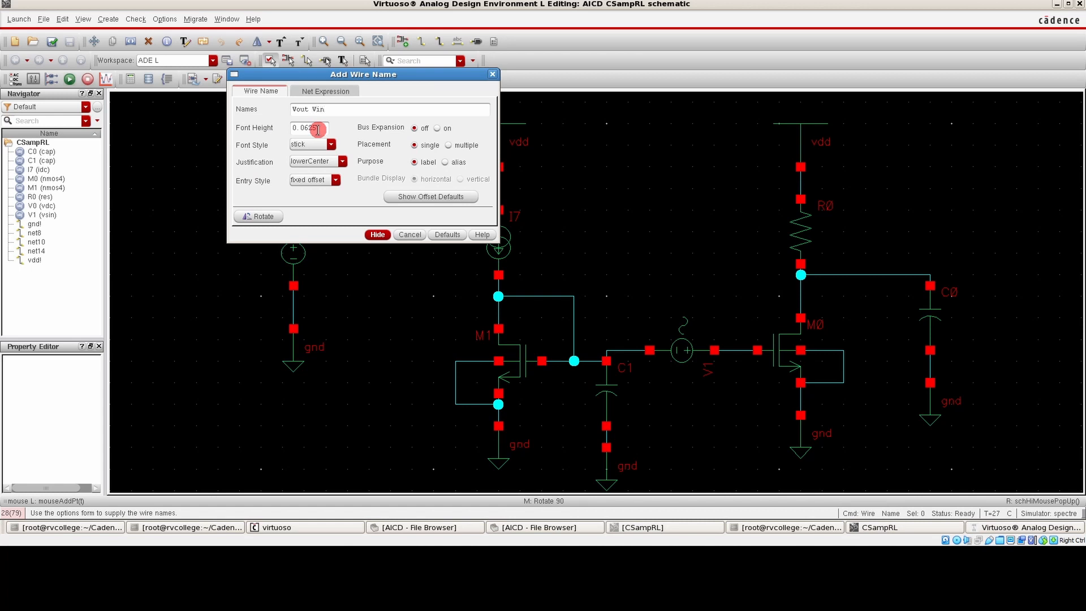
left_click(375, 233)
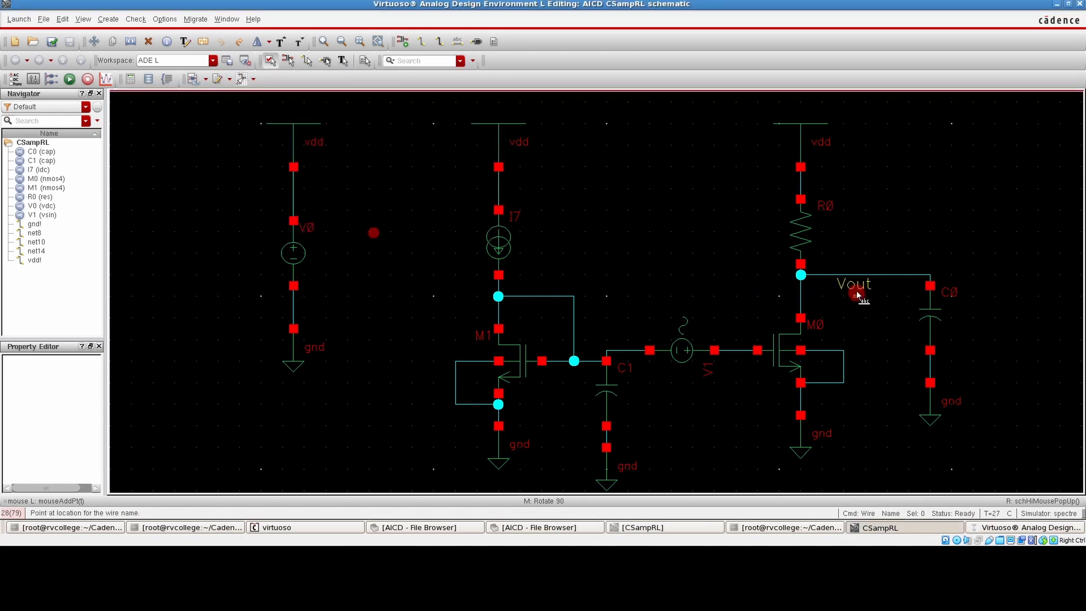
left_click(867, 278)
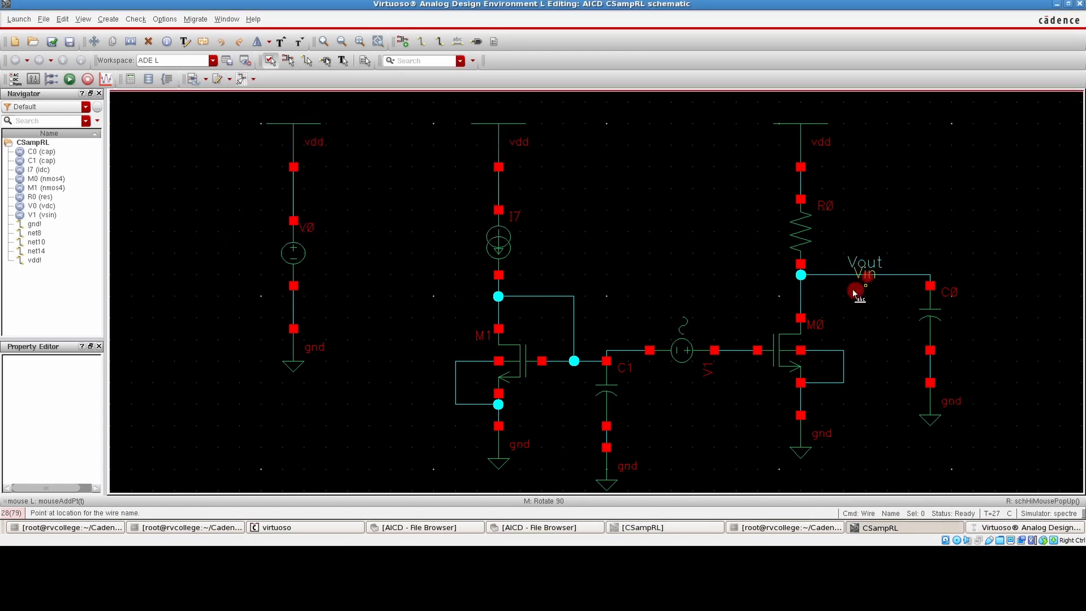
left_click(737, 352)
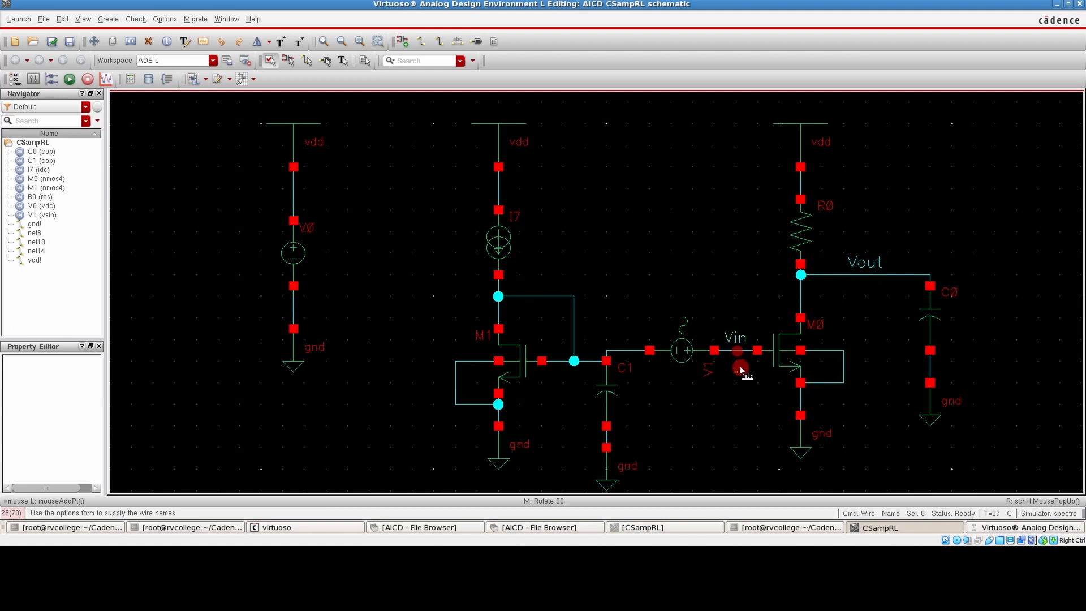
key("Escape")
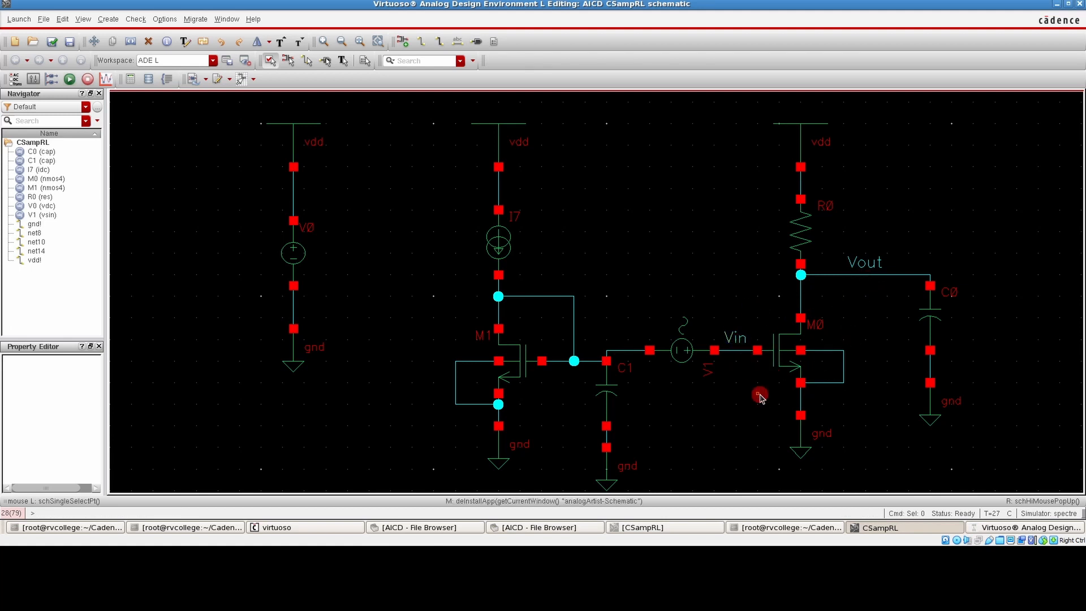
left_click(53, 43)
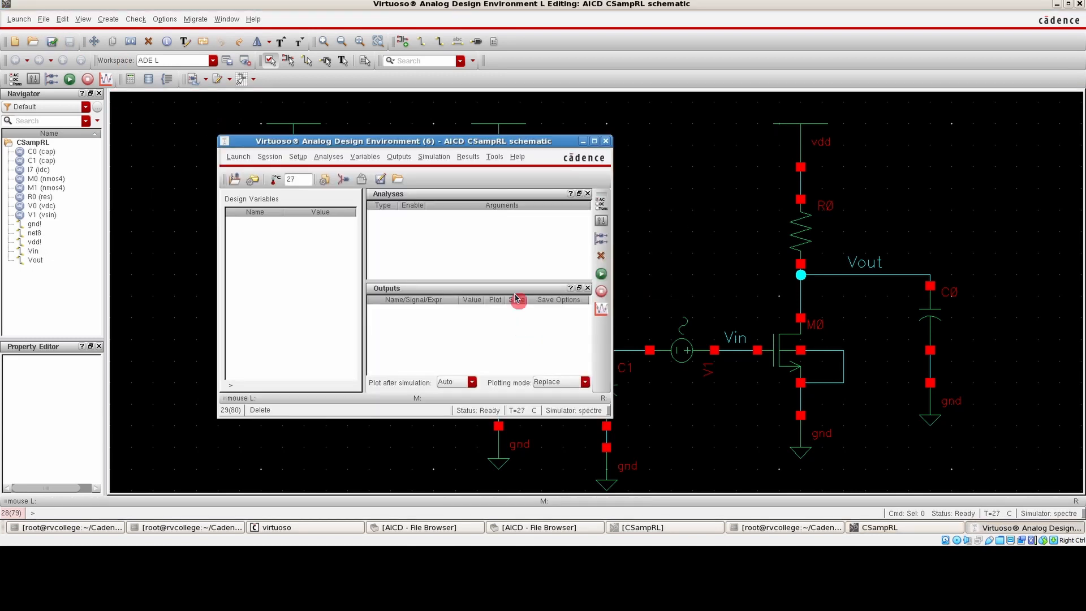
Add a dc analysis to the simulation setup with saving of the DC operating point enabled
left_click(328, 157)
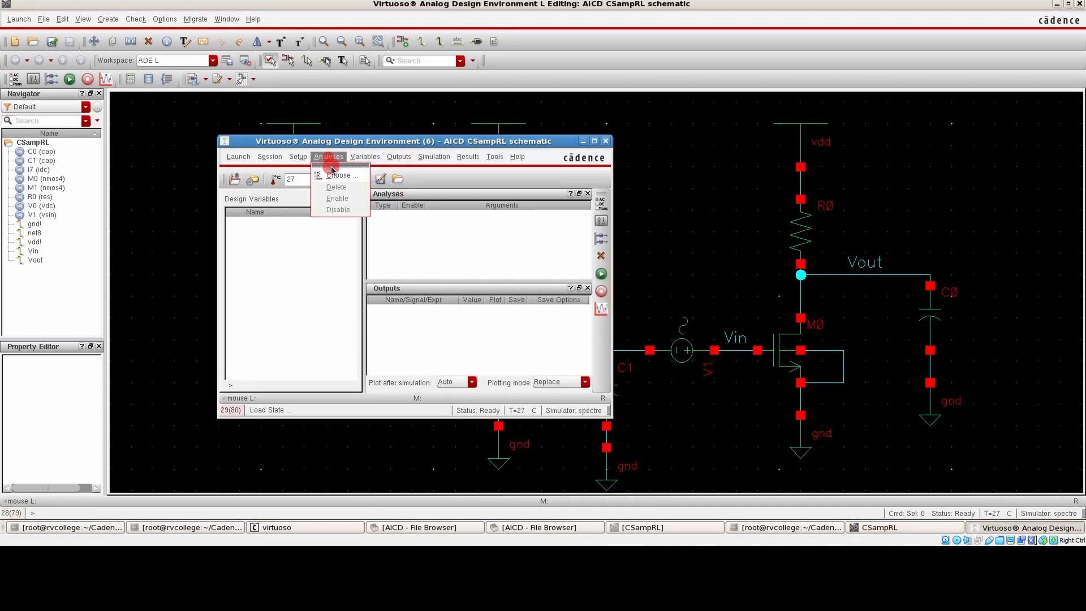
left_click(337, 181)
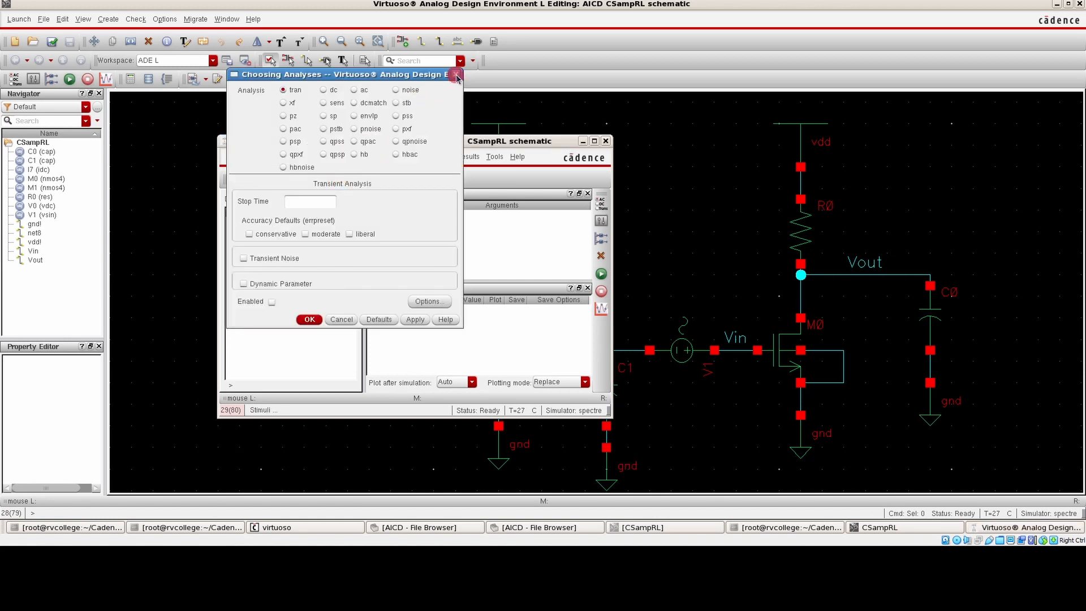
left_click(351, 92)
left_click(335, 92)
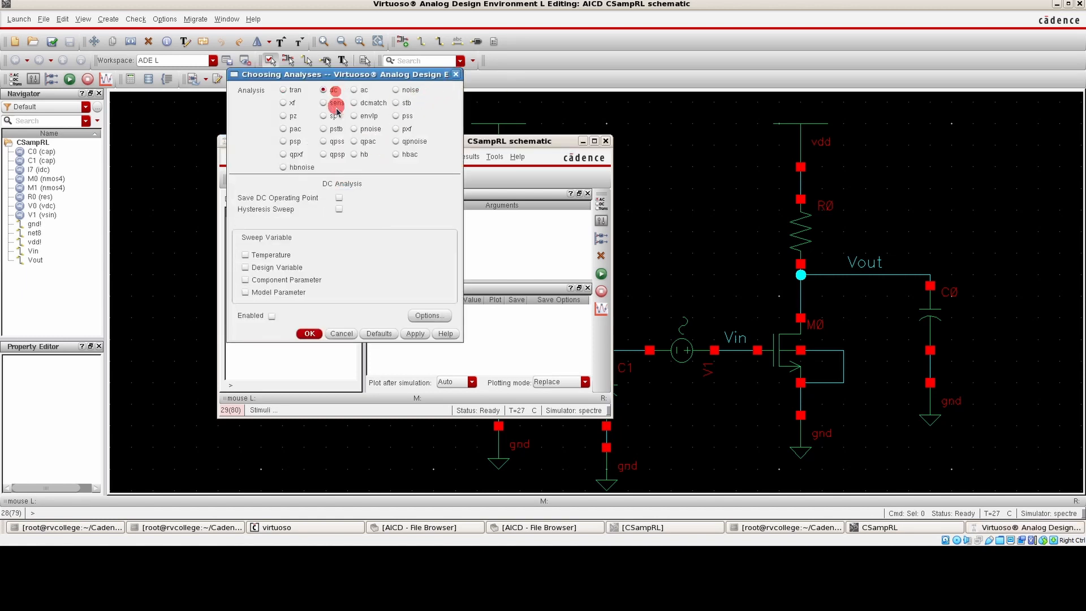
left_click(339, 198)
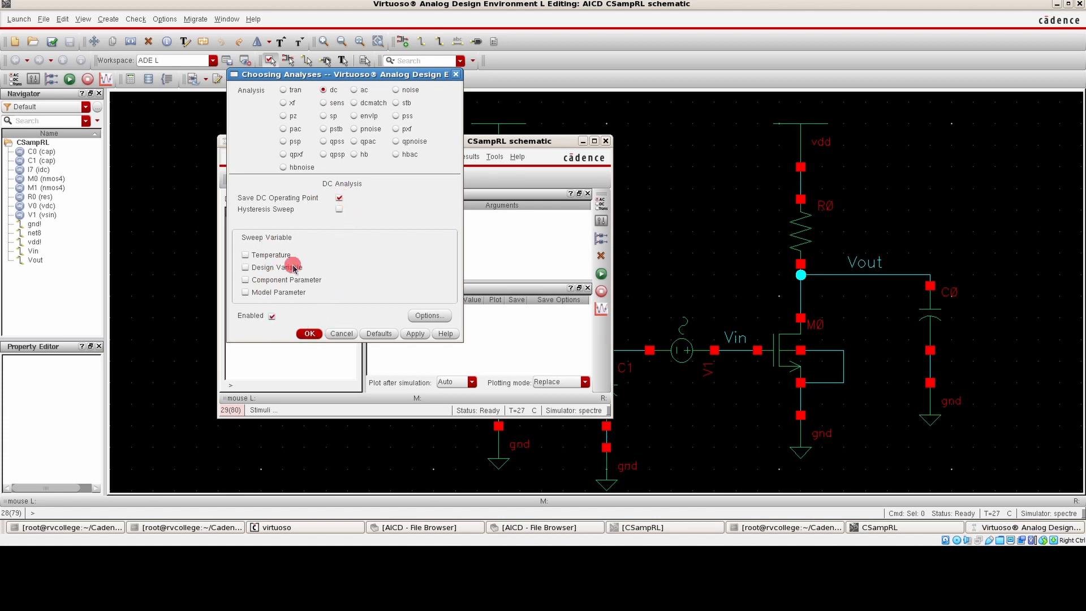
left_click(309, 334)
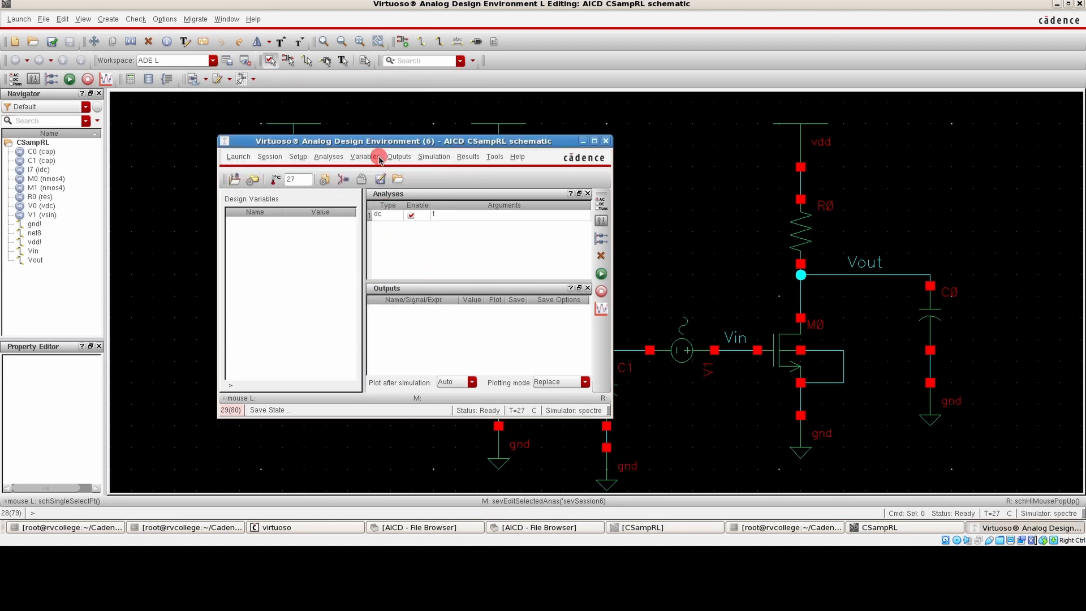
Choose the Vout net on the schematic as an output to be plotted
left_click(398, 157)
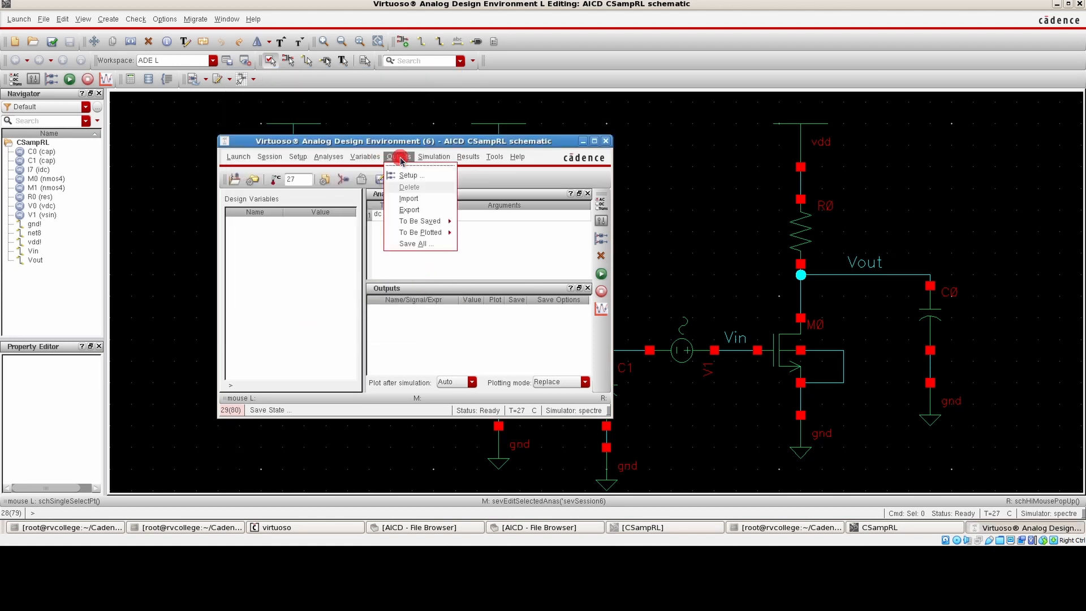
mouse_move(410, 224)
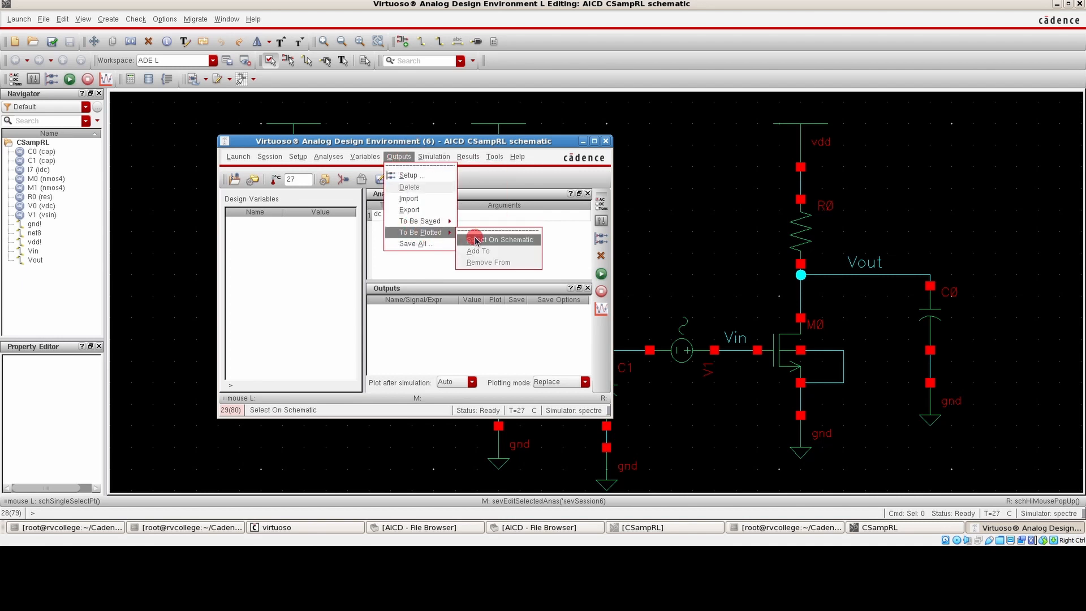
left_click(480, 245)
left_click(885, 278)
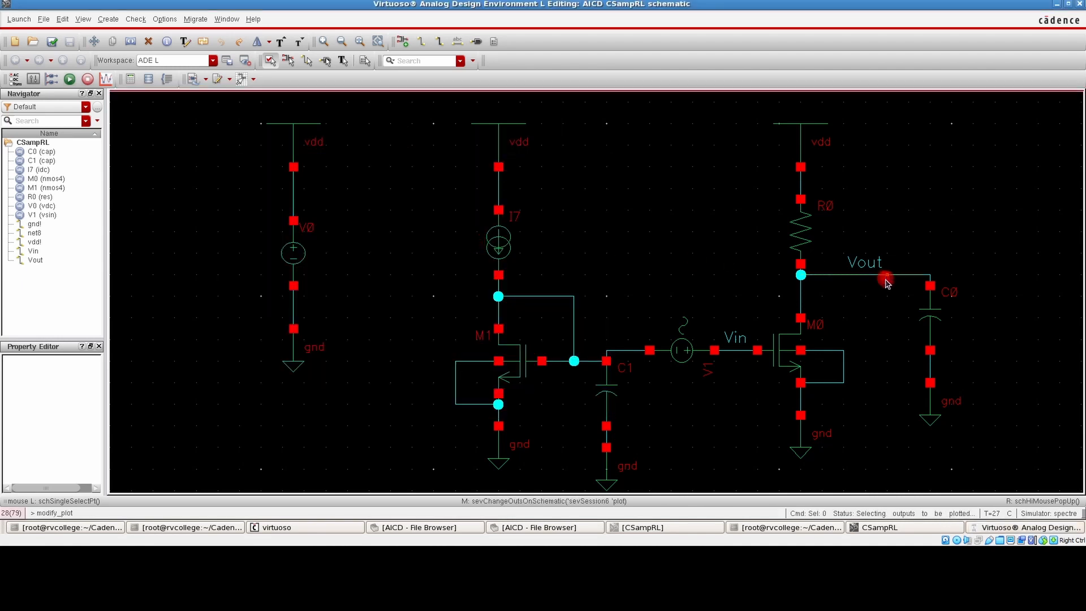
key("Escape")
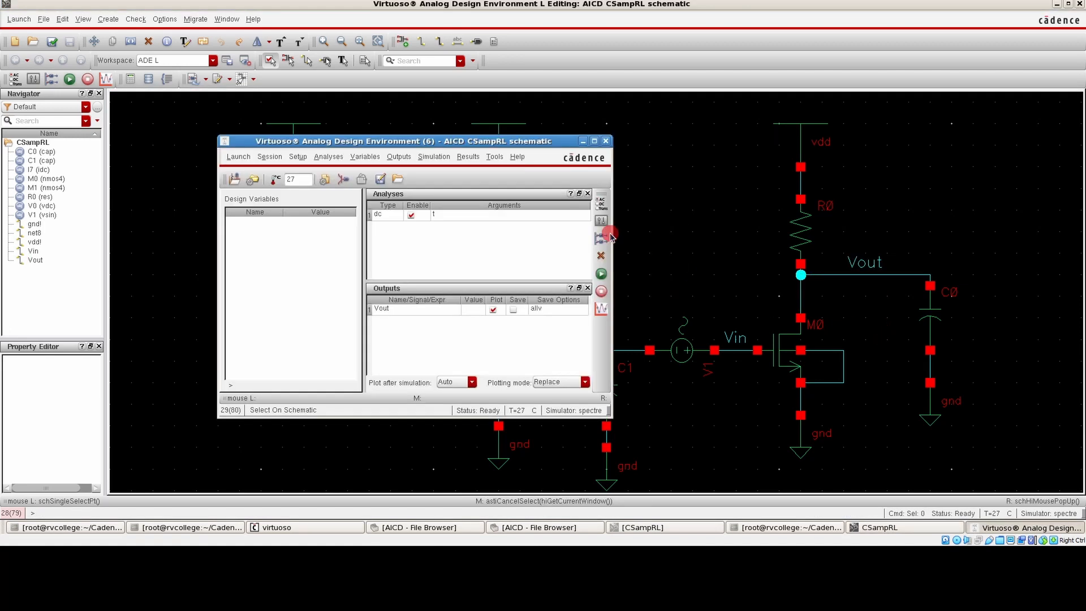
Try to netlist and run the DC simulation, and check the Spectre output log
left_click(601, 276)
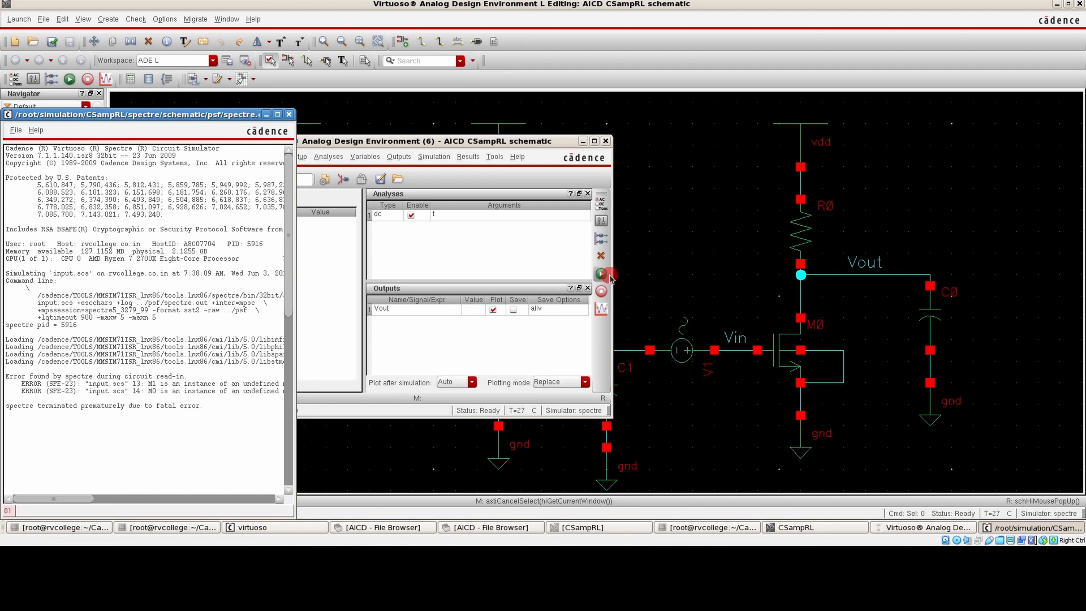
left_click(668, 271)
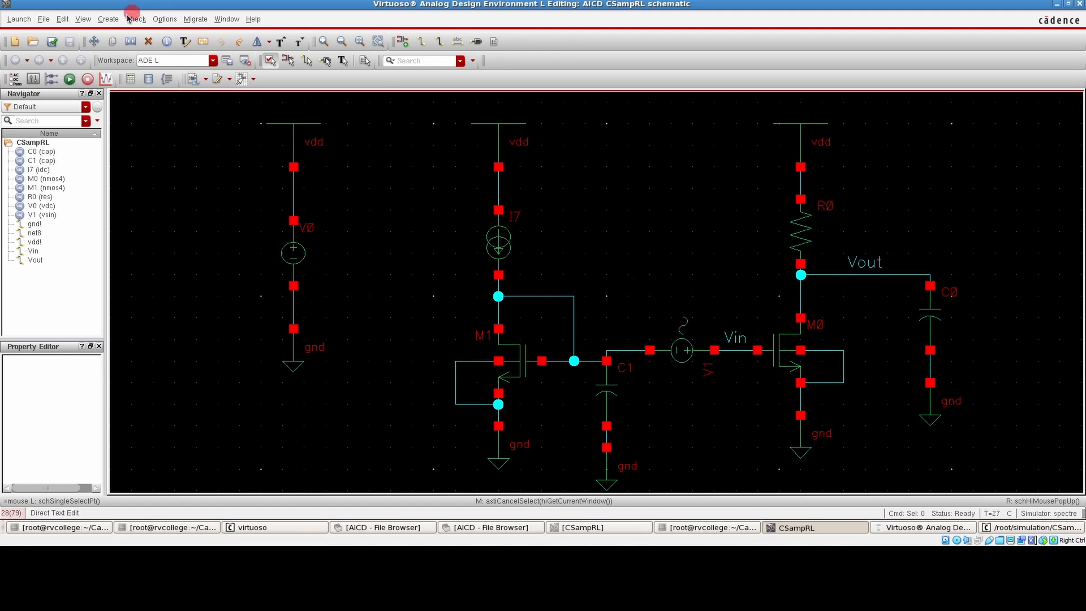
key("alt+Tab")
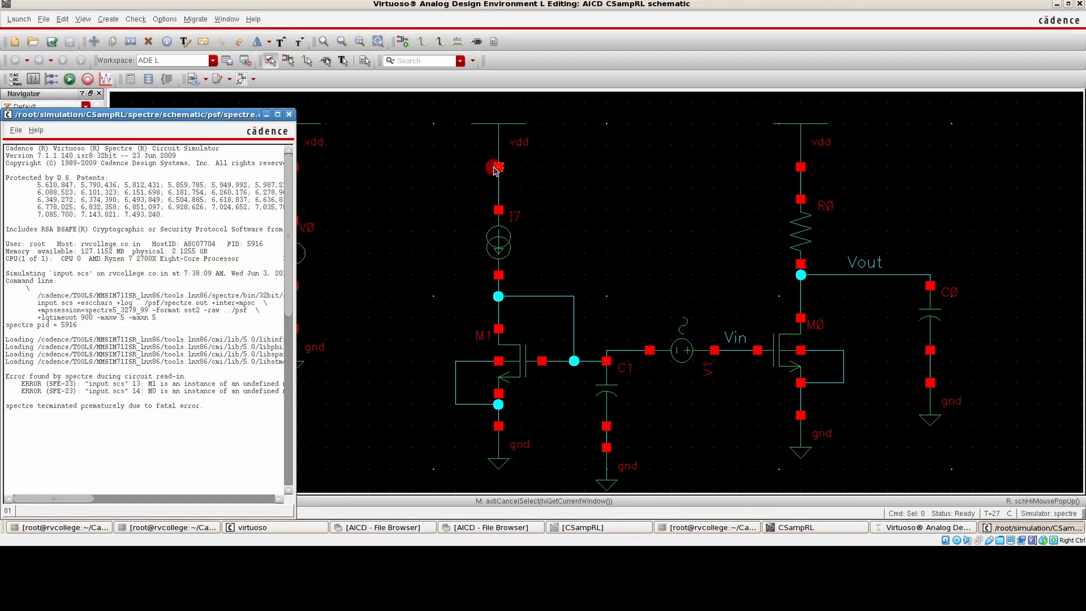
key("alt+Tab")
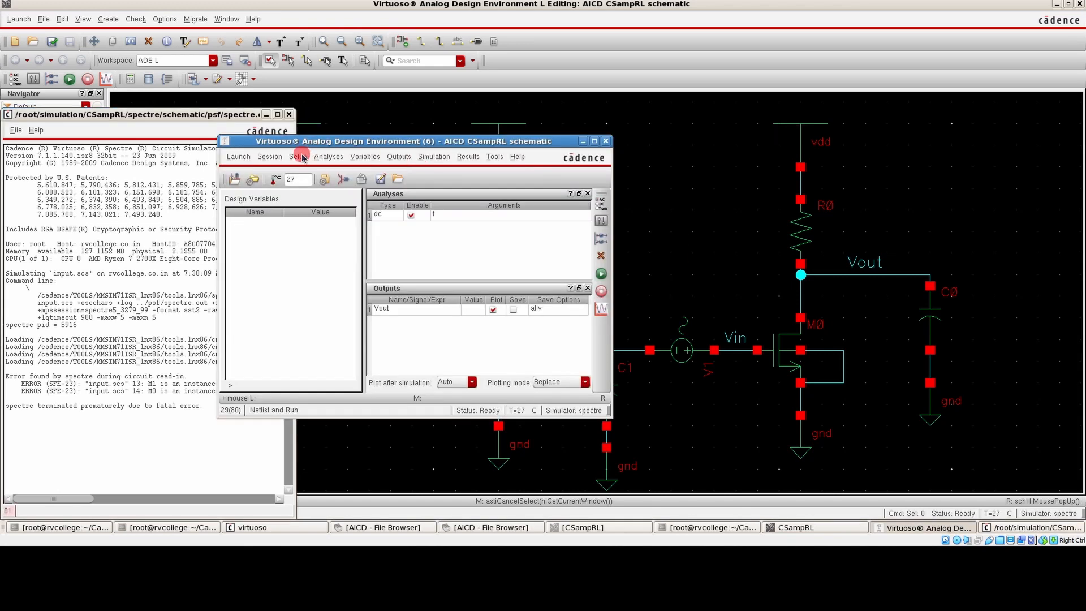
Disable the gpdk.scs model file in the simulation's model library setup
left_click(299, 157)
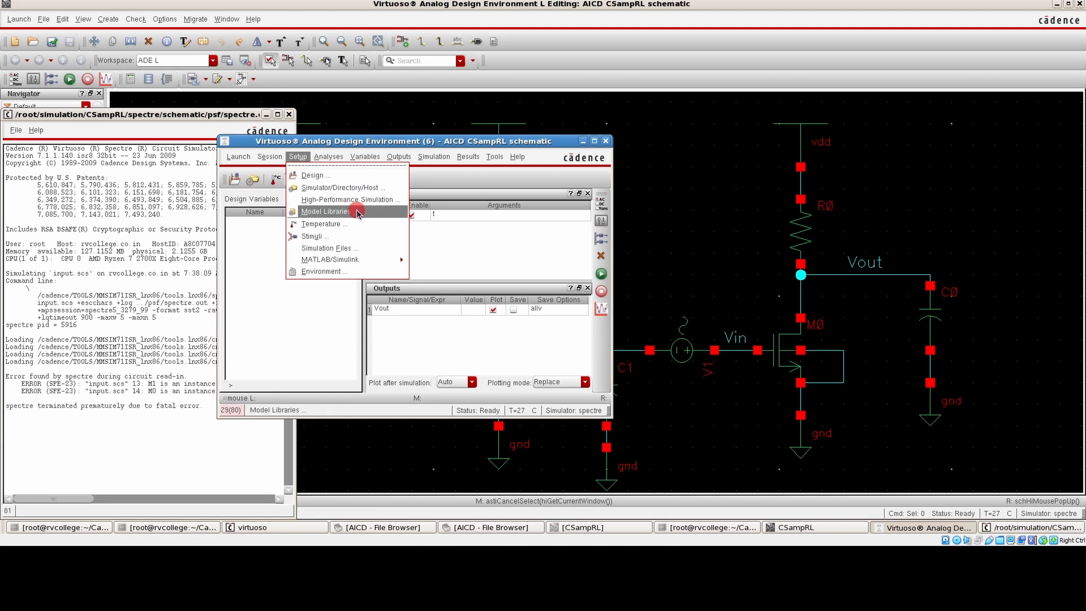
left_click(375, 215)
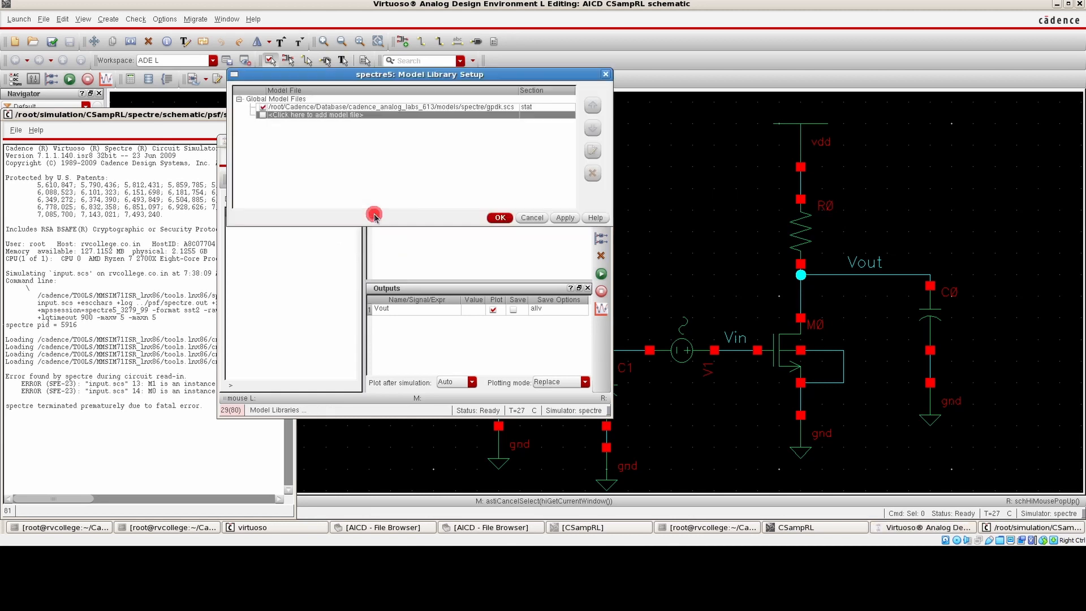
left_click(317, 110)
left_click(263, 111)
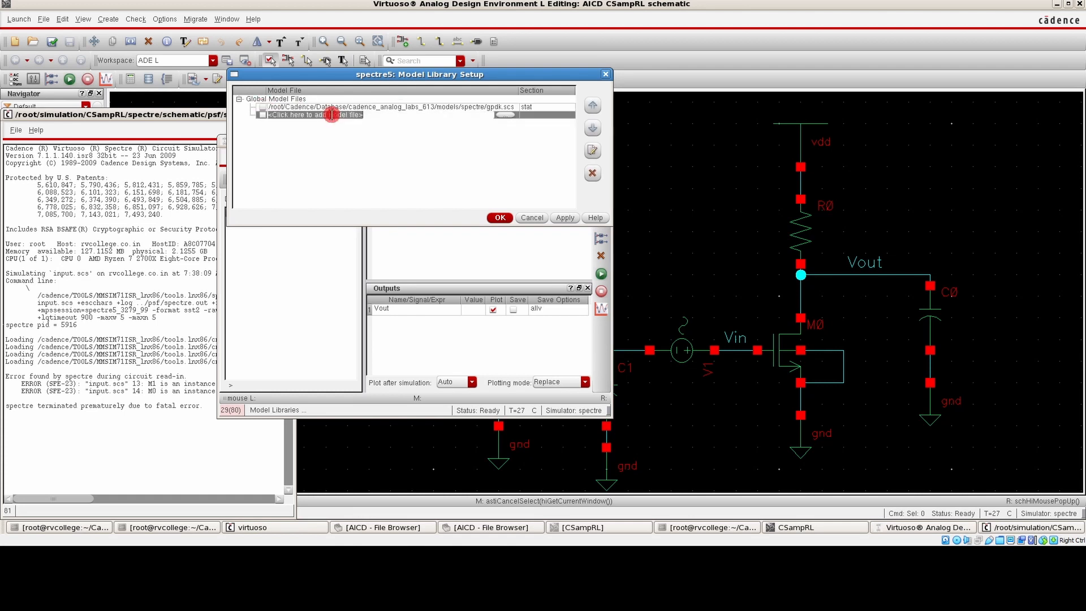
Add ee214b_hspice.sp from /root/Cadence/Database/AICD as a model file and accept the model library setup
left_click(480, 118)
left_click(509, 116)
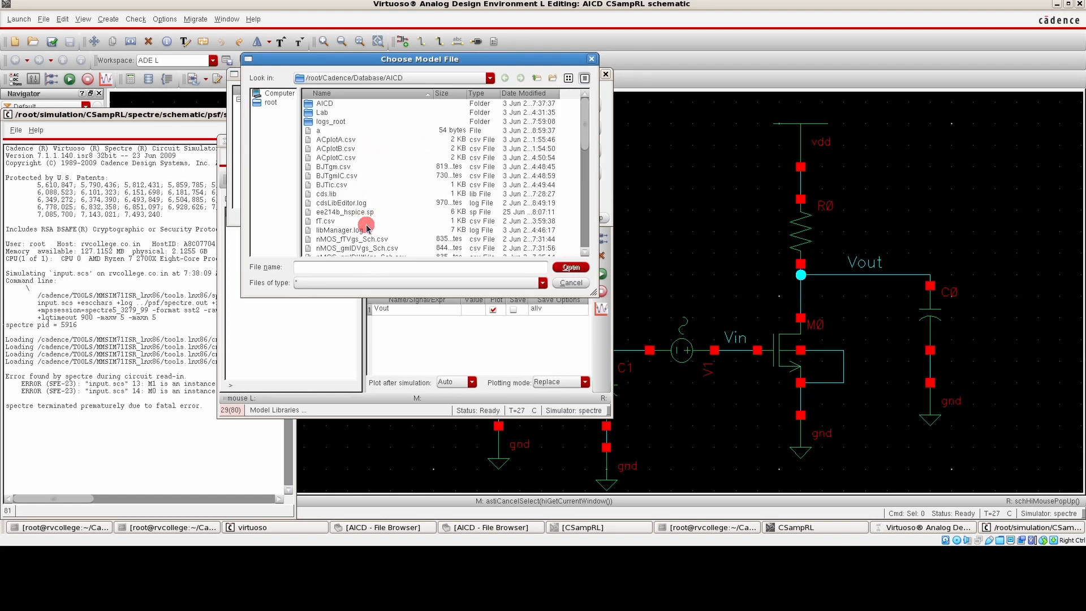
left_click(342, 212)
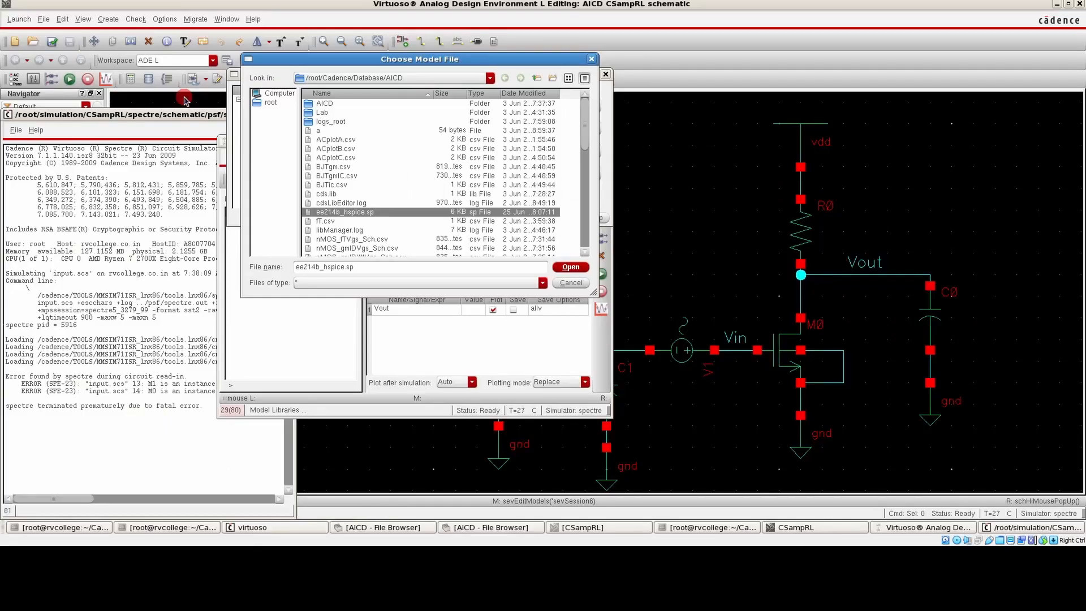
left_click(572, 266)
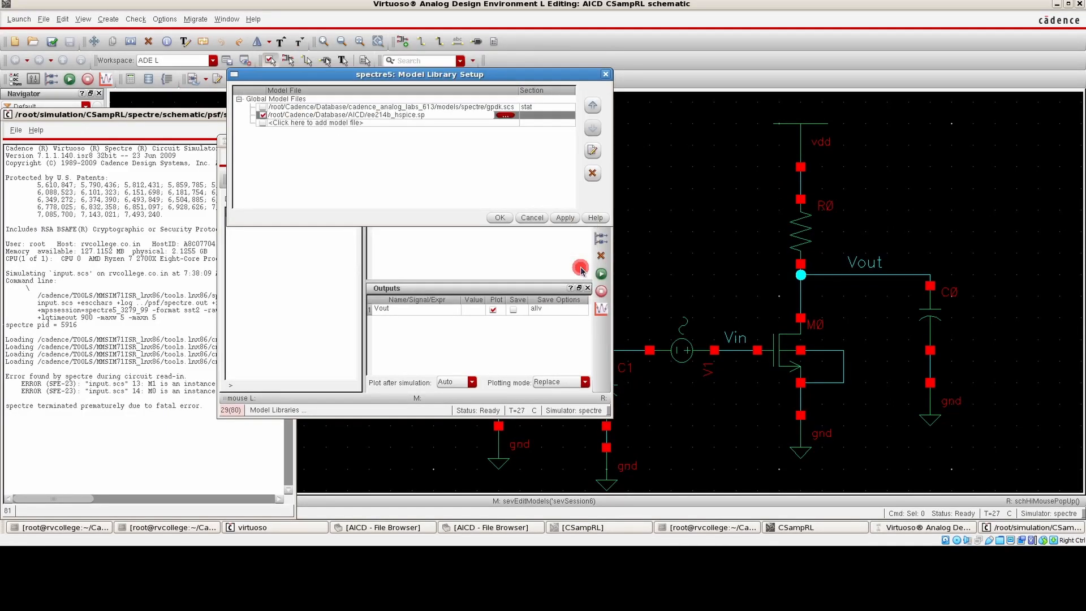
left_click(560, 114)
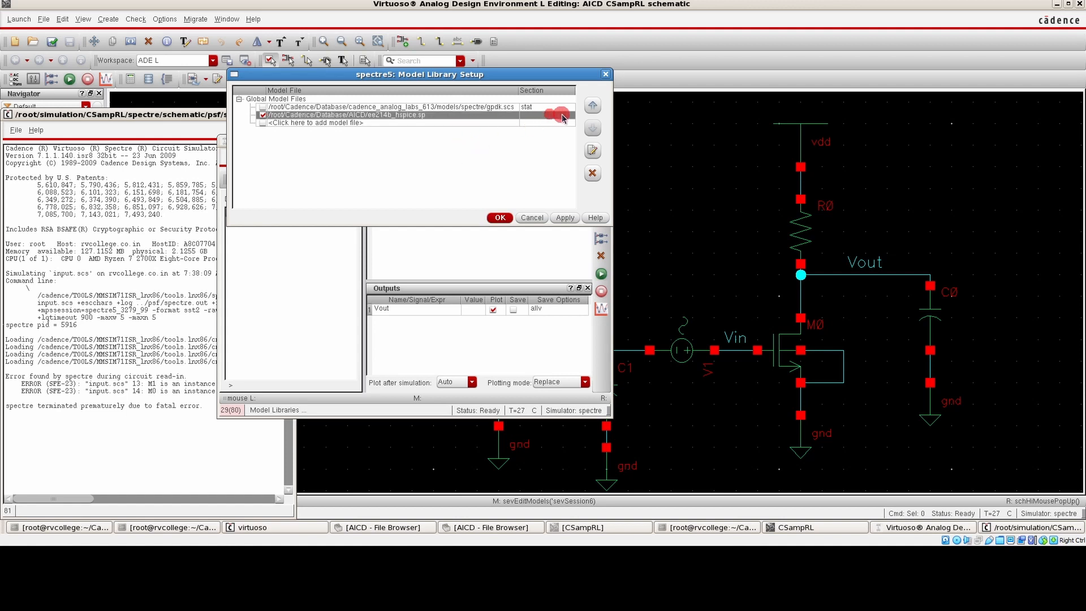
left_click(484, 150)
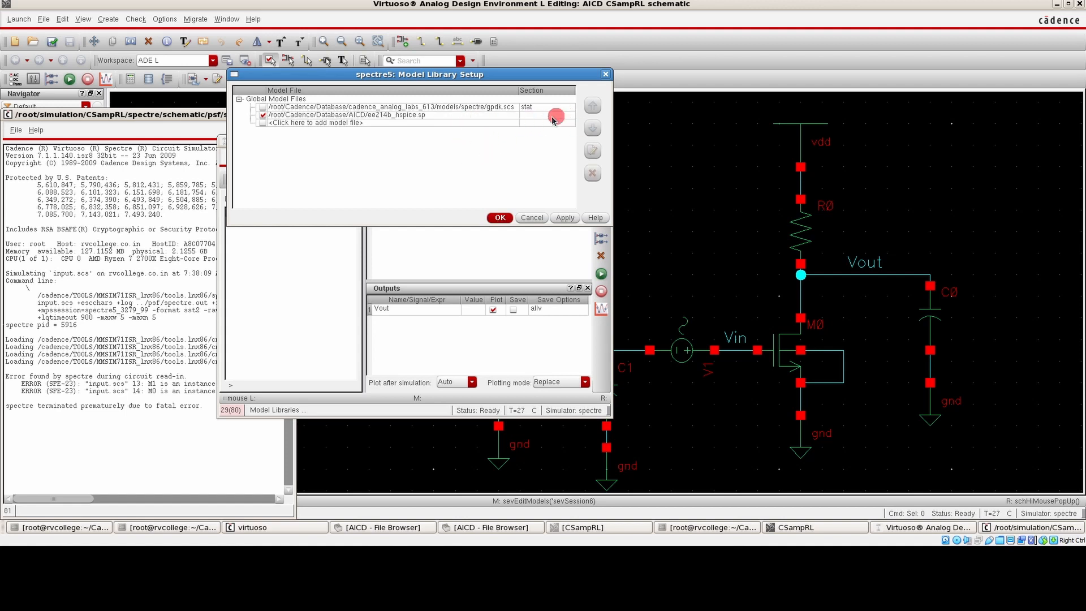
left_click(272, 122)
left_click(500, 218)
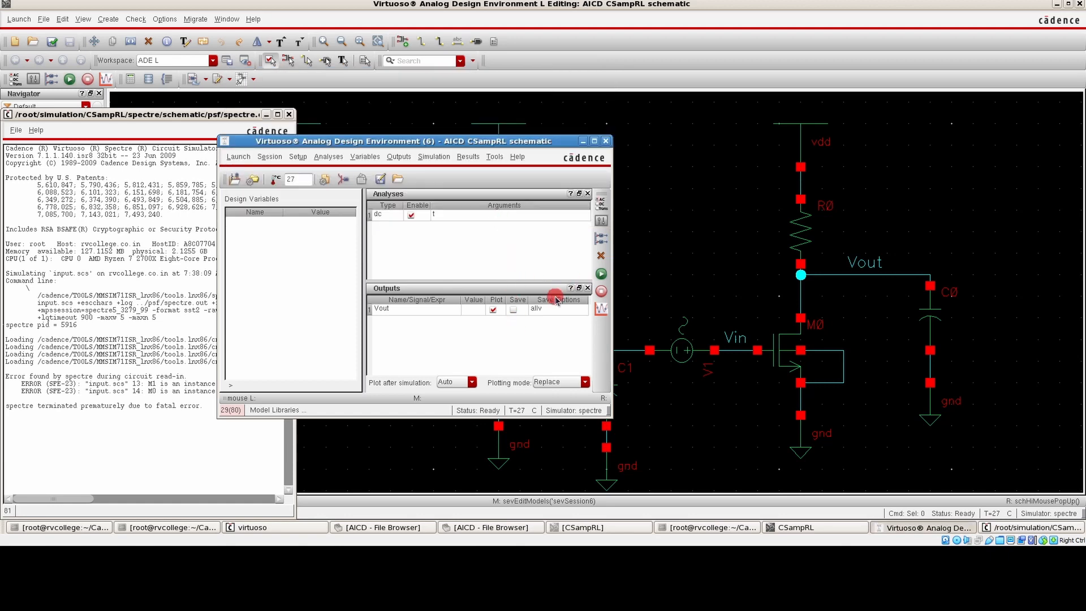
Netlist and run the DC simulation and bring the schematic forward to view the annotated operating points
left_click(603, 274)
left_click(654, 267)
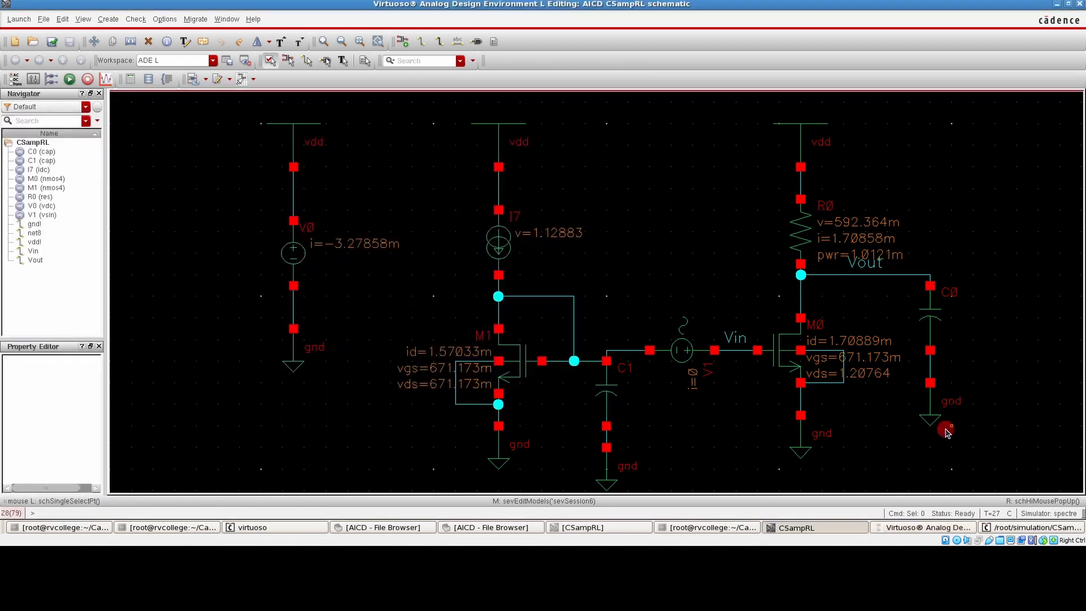
Add an AC analysis sweeping frequency from 10 to 10G with the automatic sweep type, and netlist and run the simulation
left_click(916, 527)
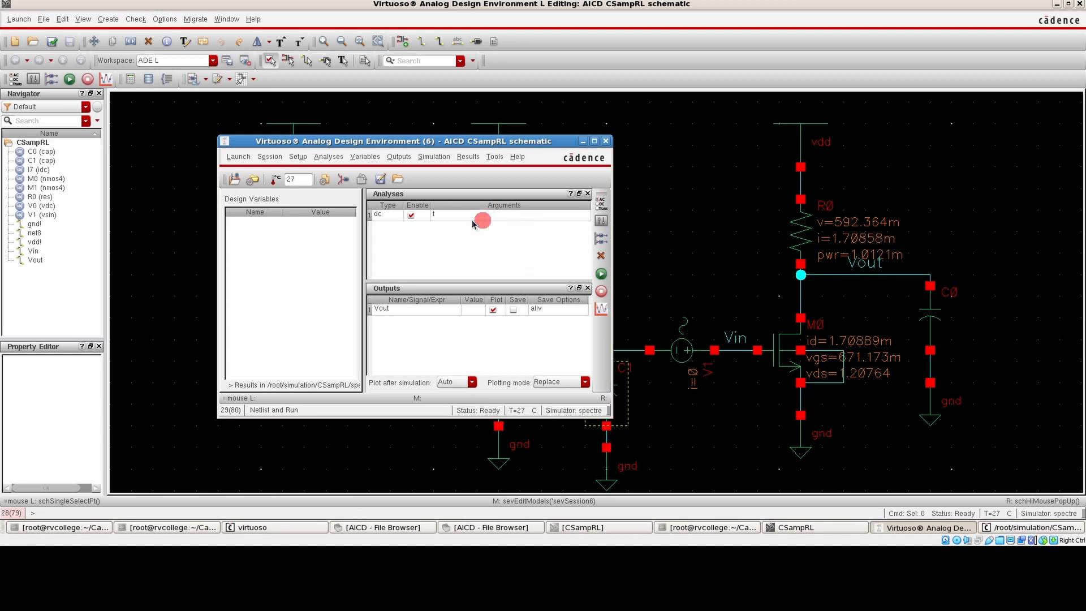
left_click(457, 249)
left_click(398, 157)
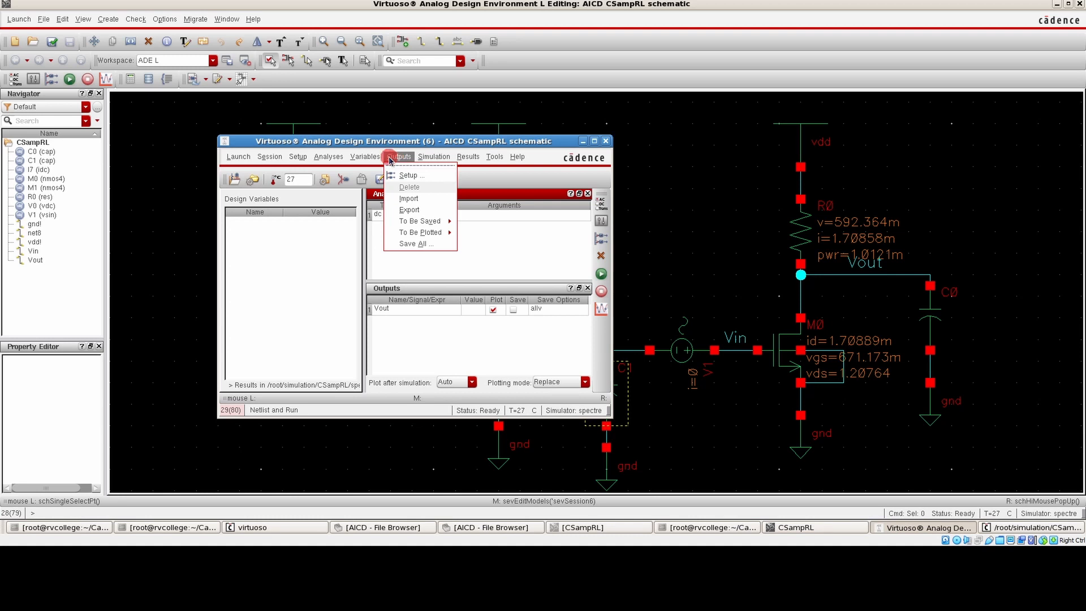
left_click(328, 157)
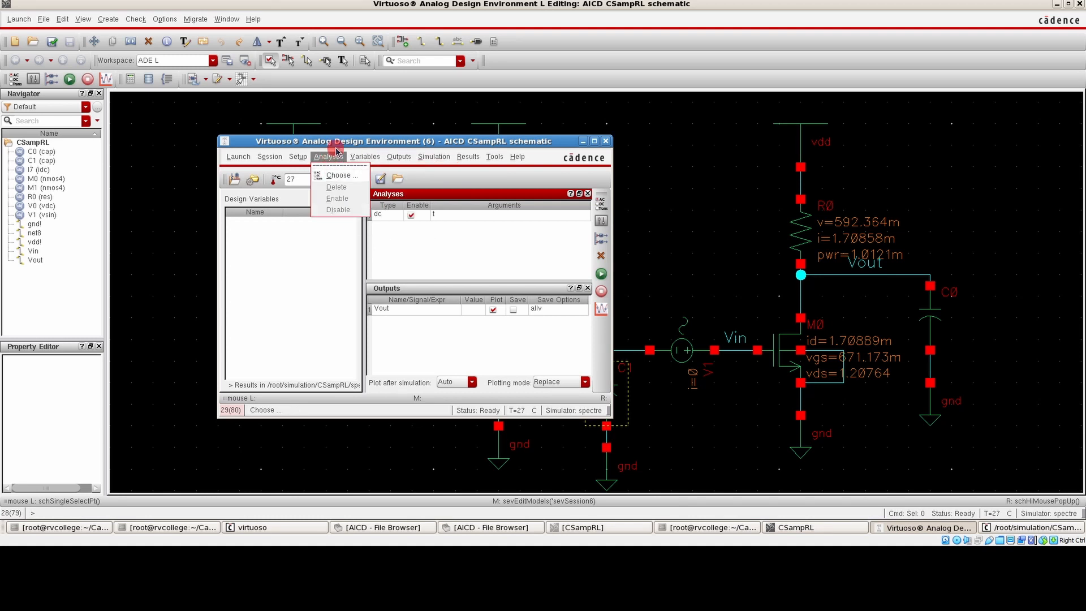
left_click(334, 176)
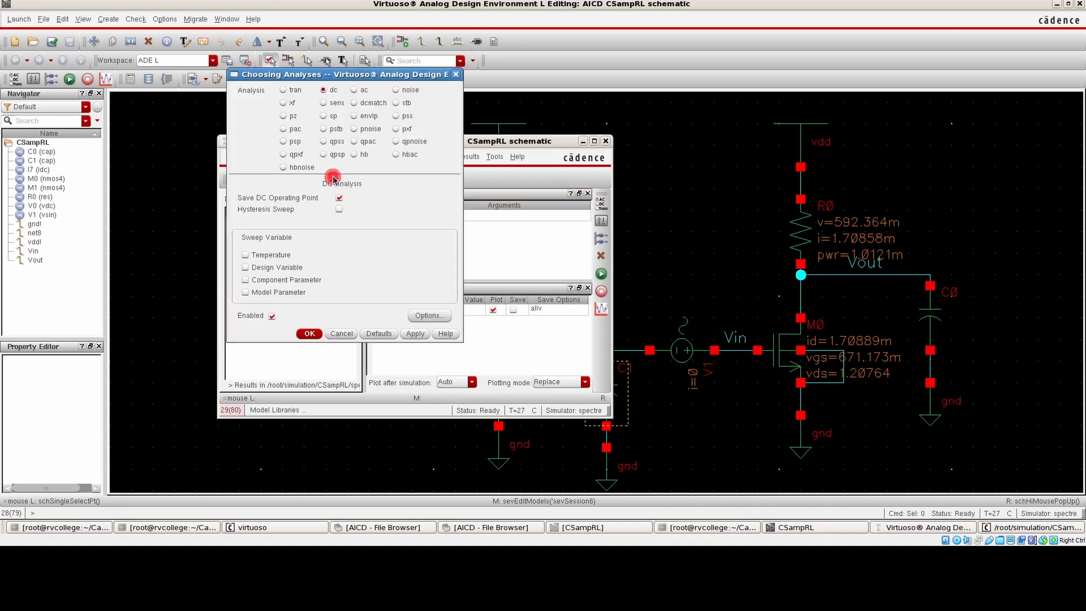
left_click(360, 91)
left_click(356, 317)
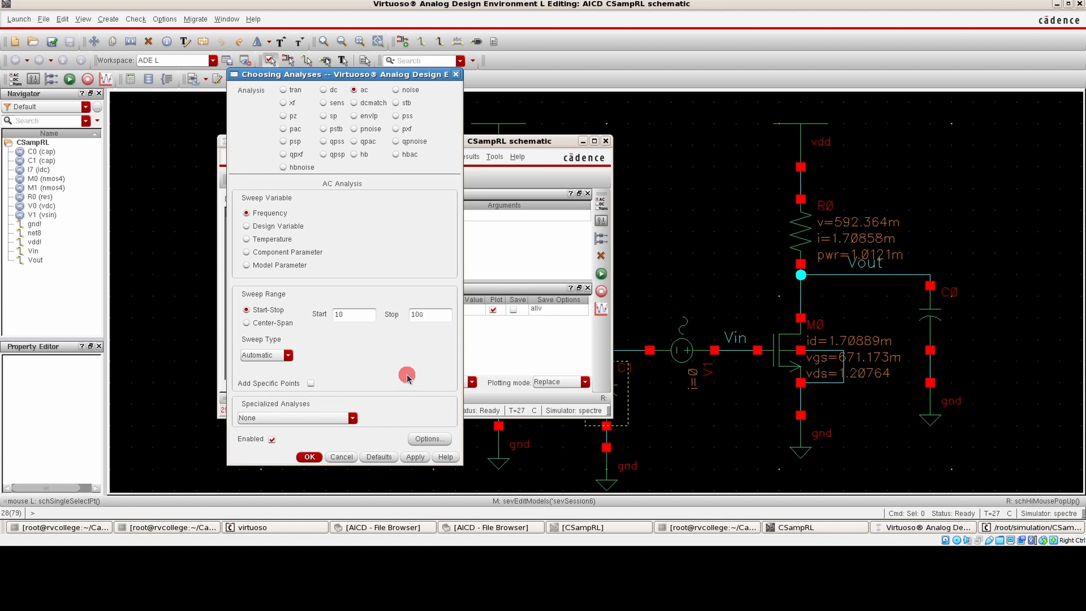
left_click(309, 457)
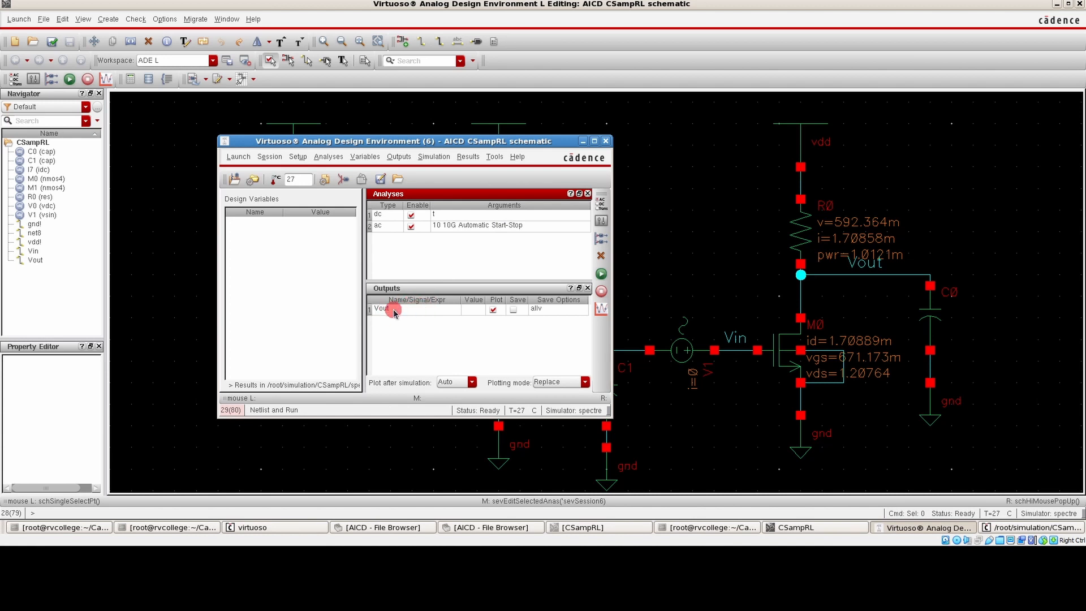
left_click(600, 275)
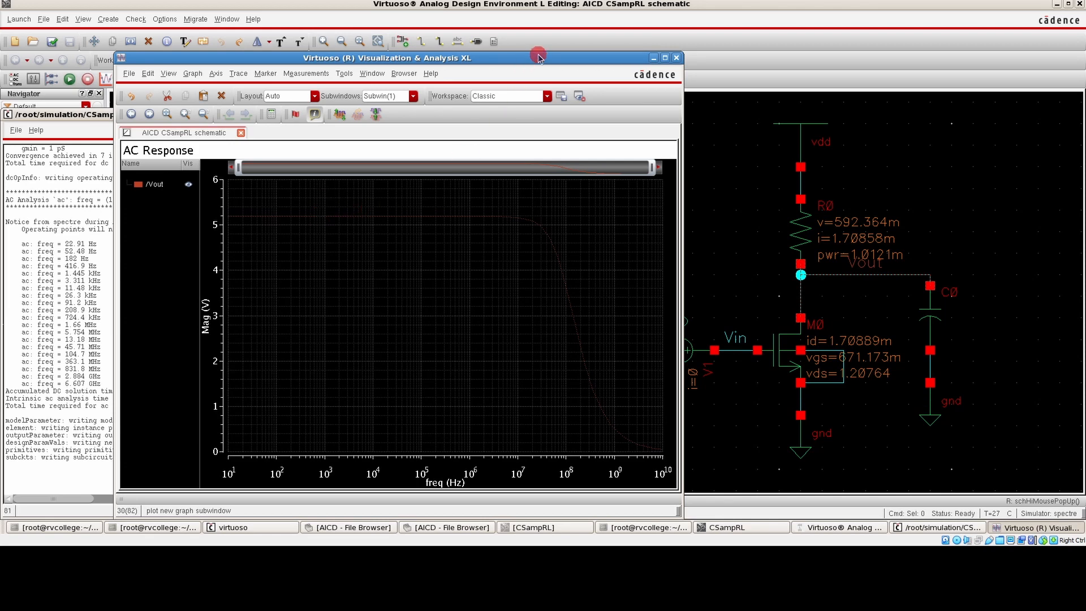
Maximize the AC response plot, and open the waveform calculator with its old expression and stack cleared
left_click(666, 58)
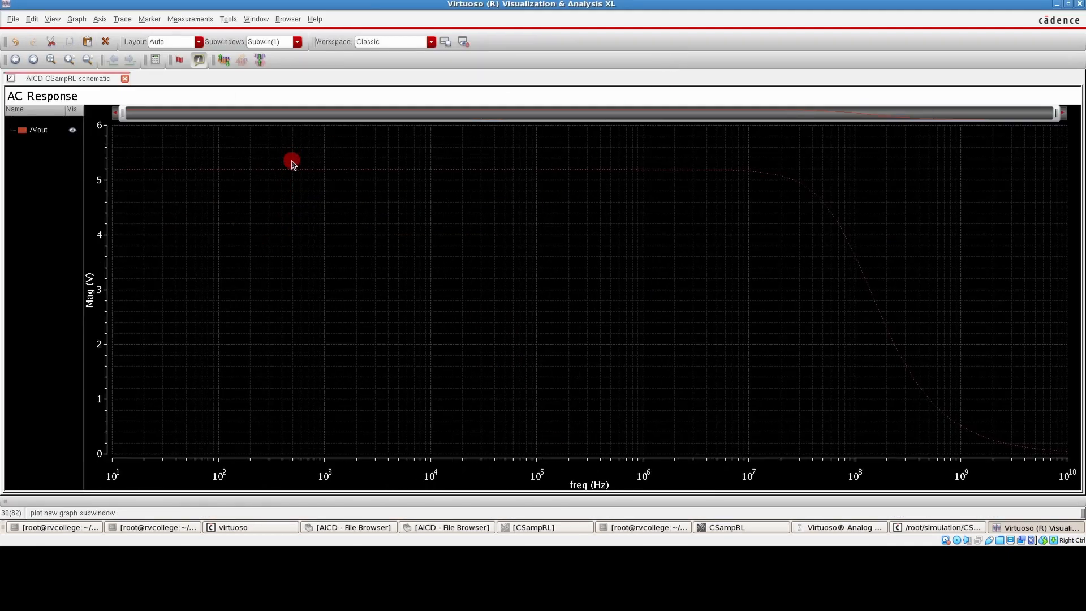
left_click(226, 21)
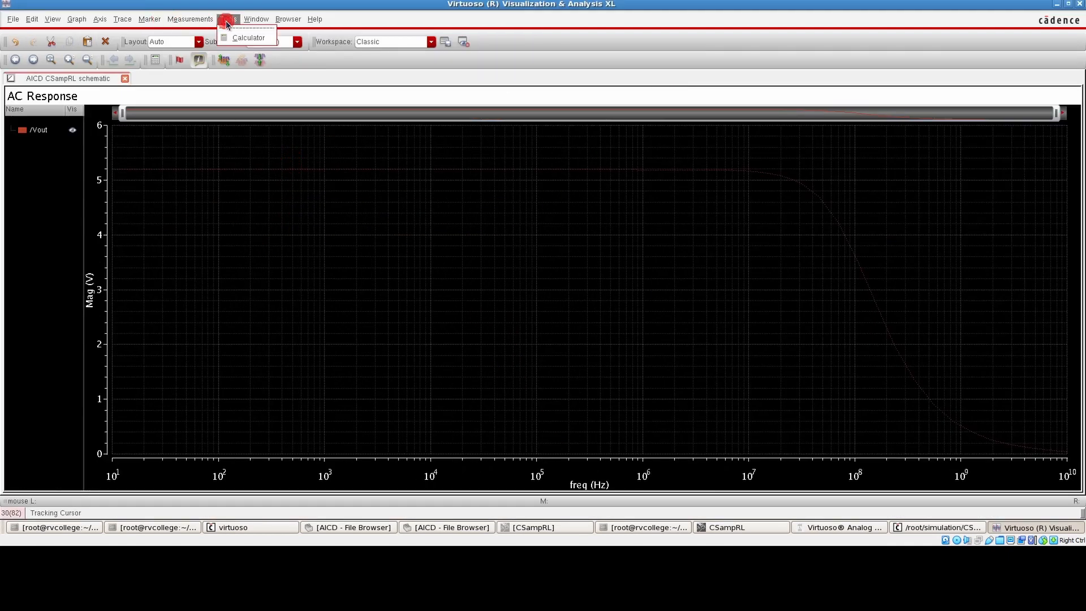
left_click(231, 36)
left_click(808, 428)
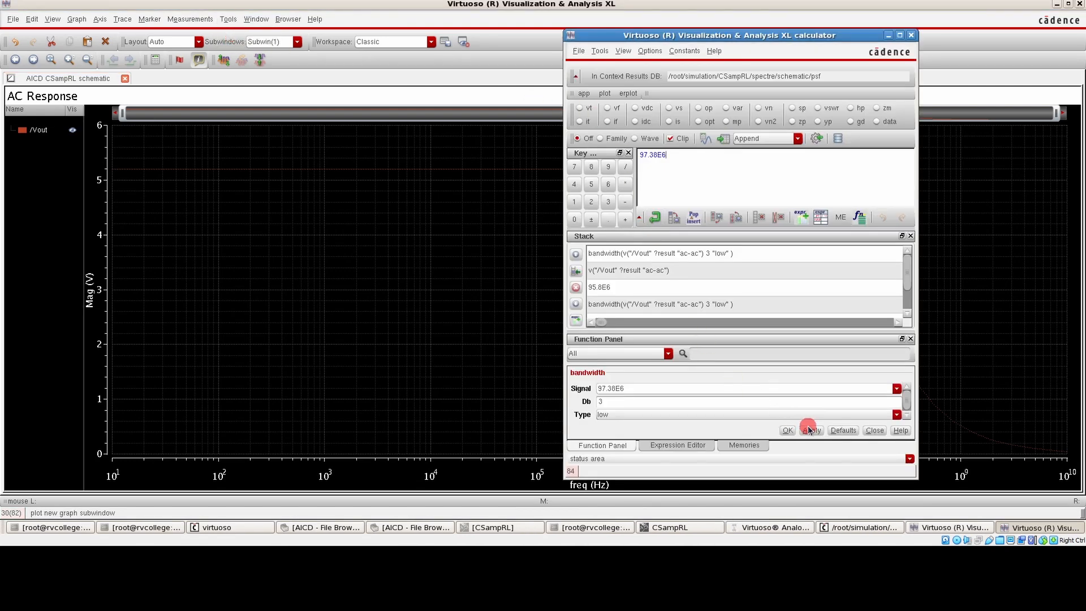
left_click(874, 430)
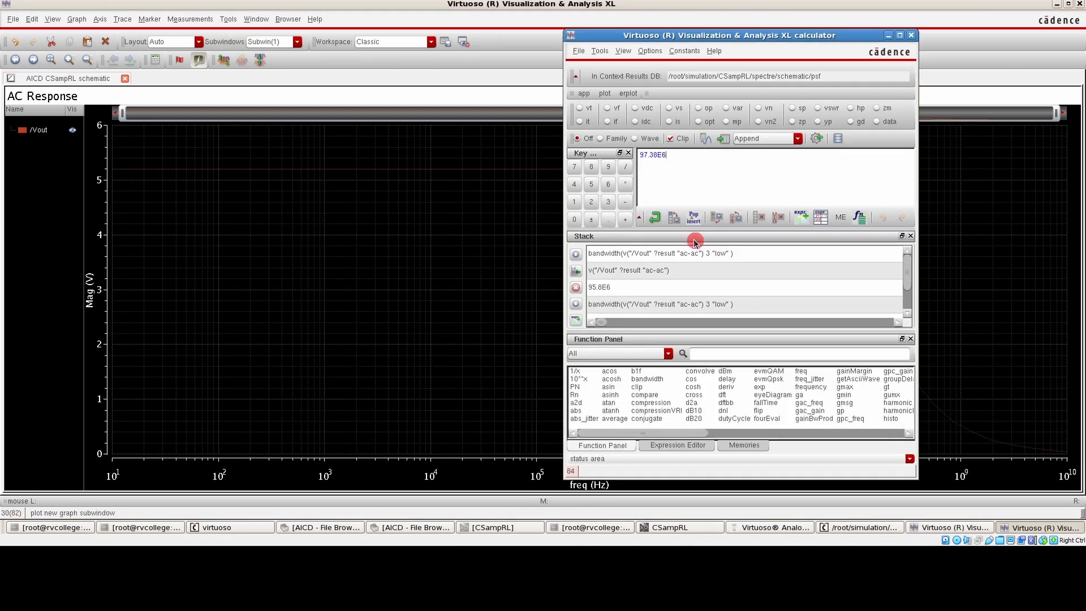
left_click(782, 217)
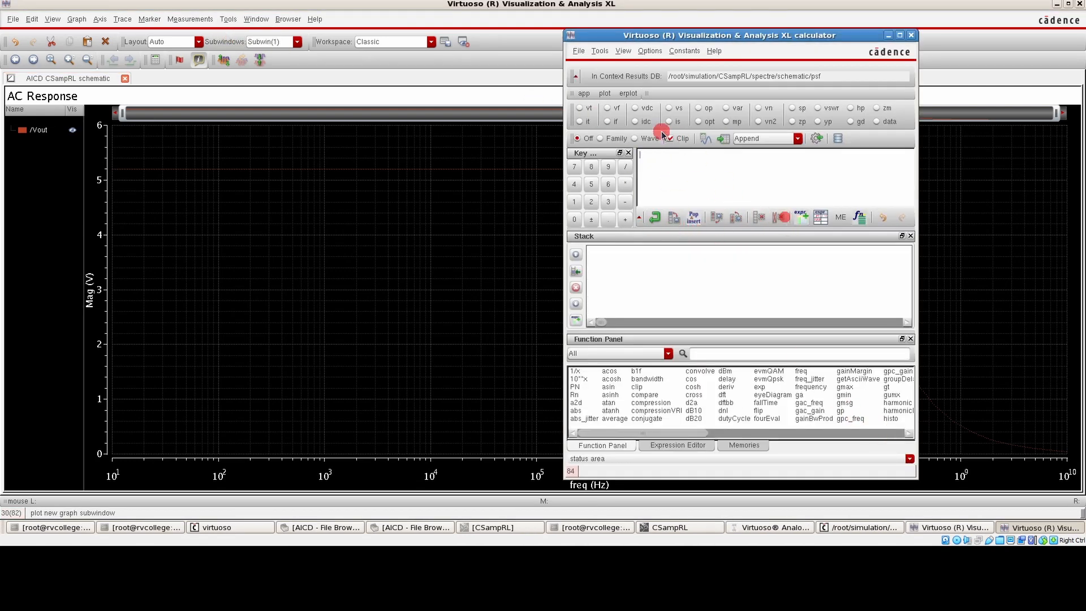
Pick the Vout waveform and evaluate its bandwidth with Db 3 and type low in the calculator
left_click(643, 139)
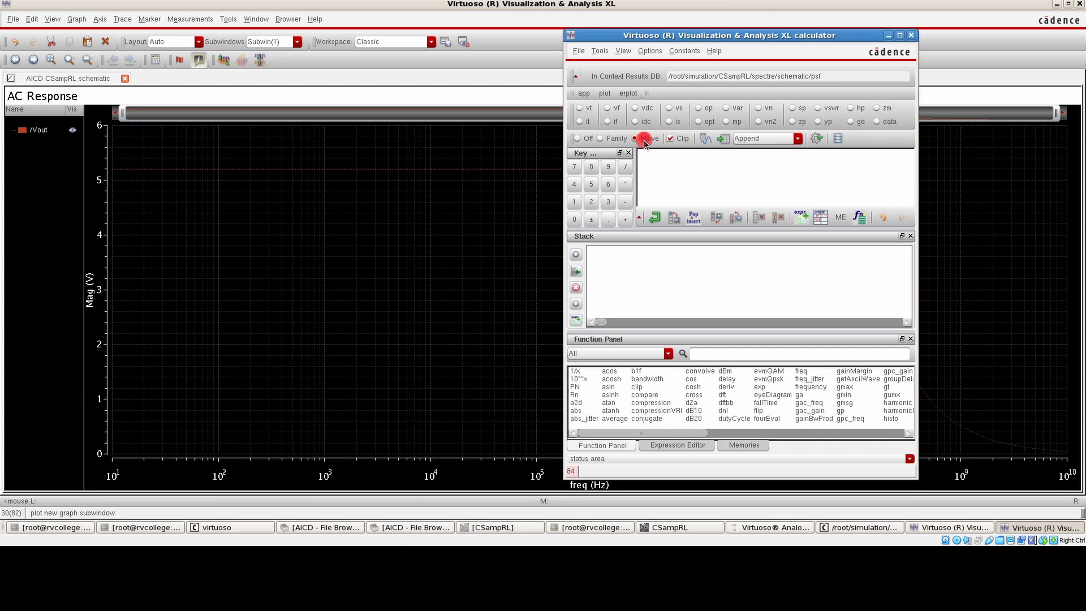
left_click(321, 170)
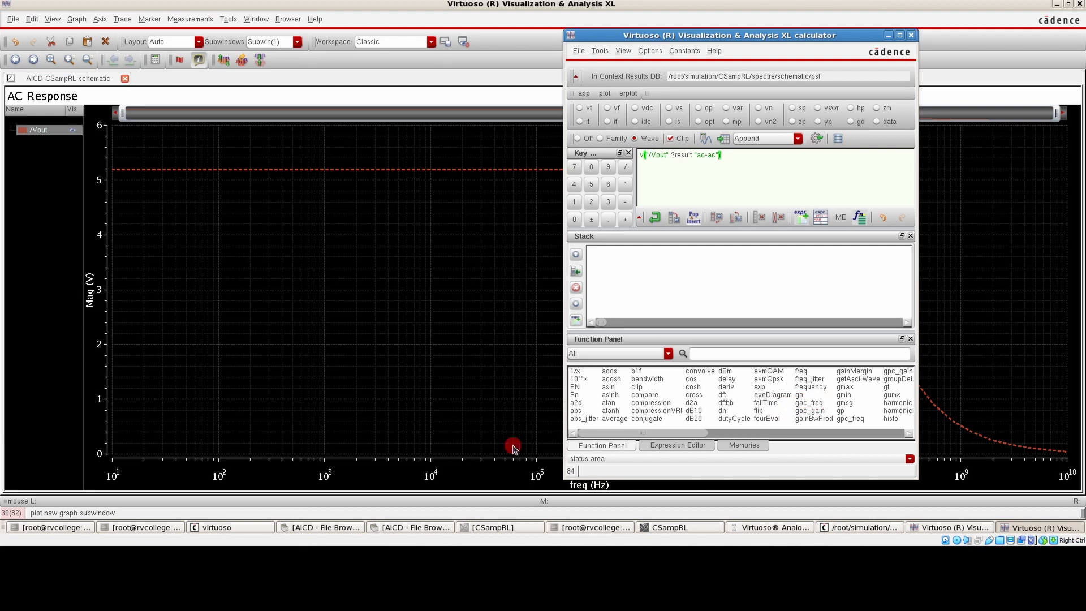
left_click_drag(640, 437, 653, 437)
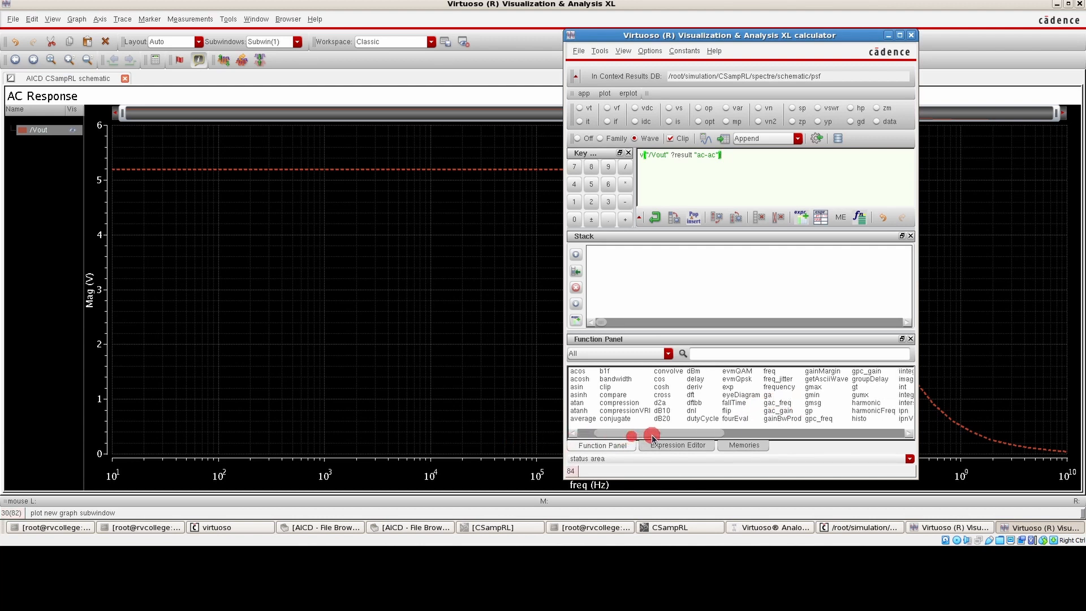
left_click(627, 377)
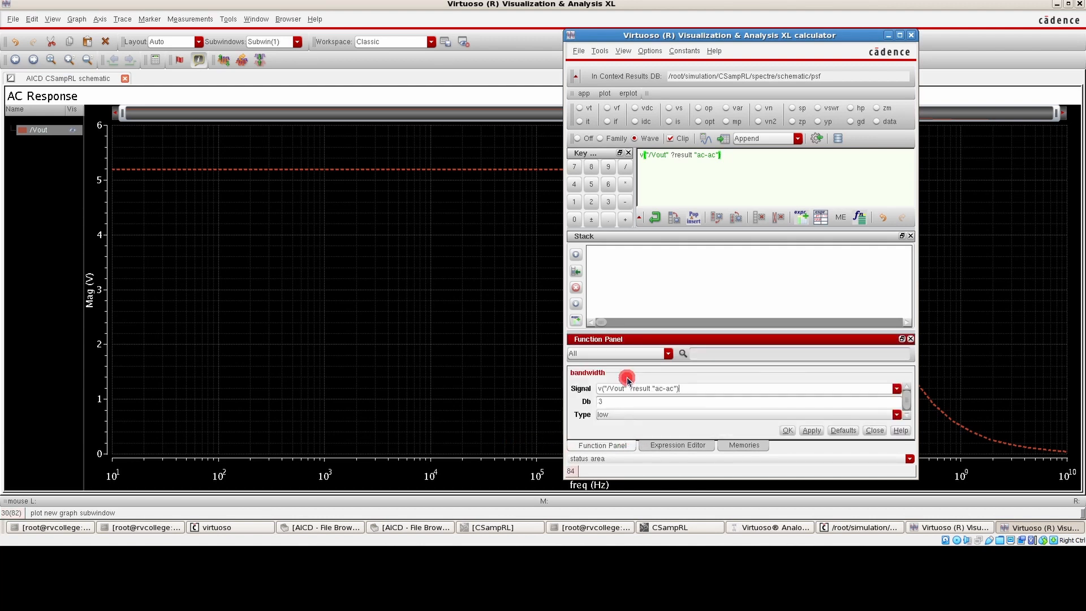
left_click(645, 404)
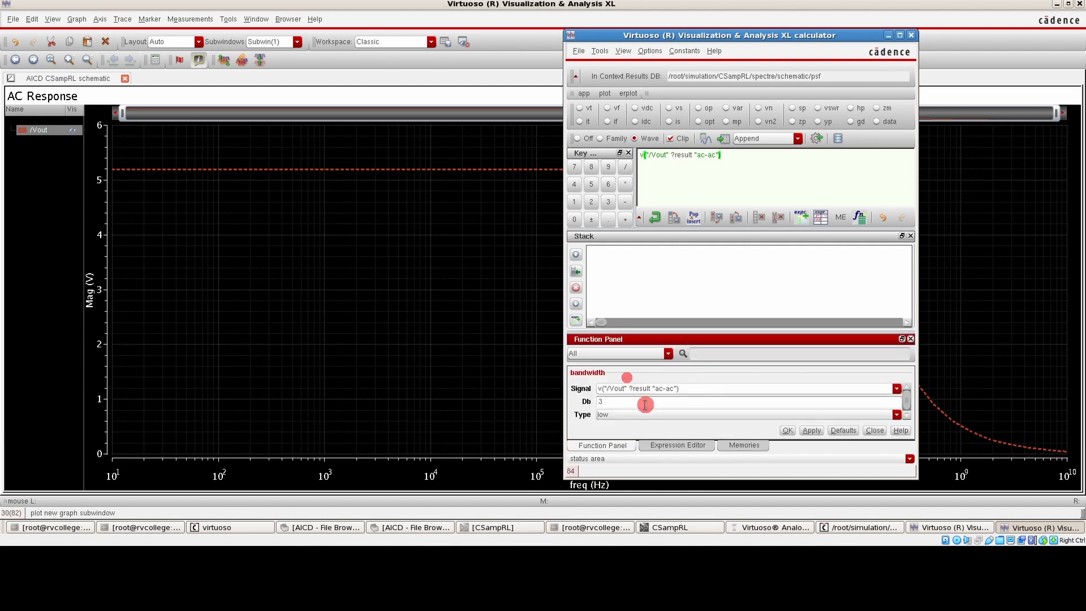
left_click(810, 431)
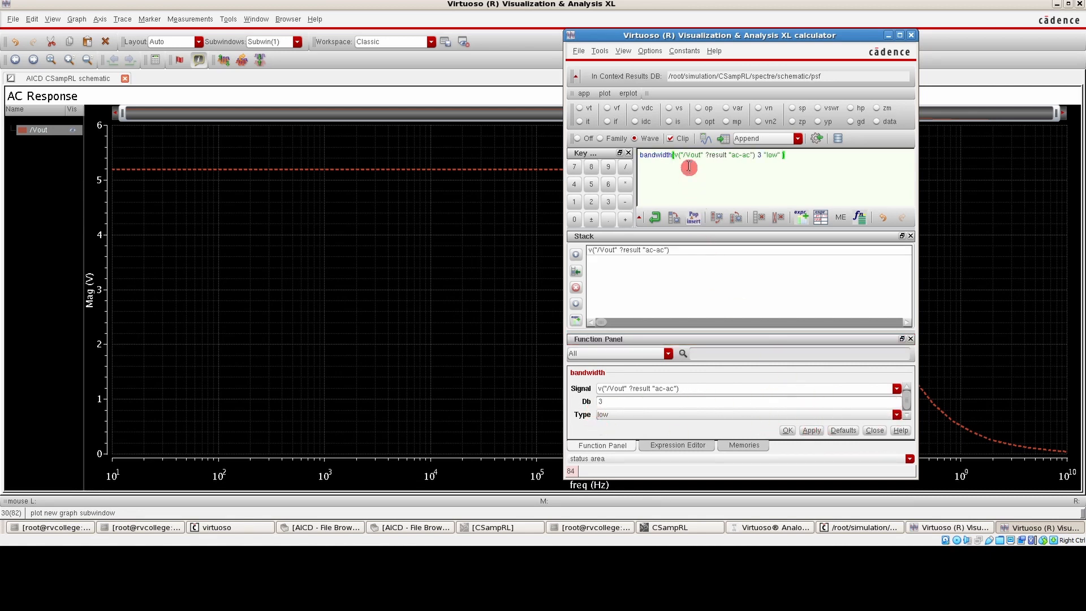
left_click(705, 139)
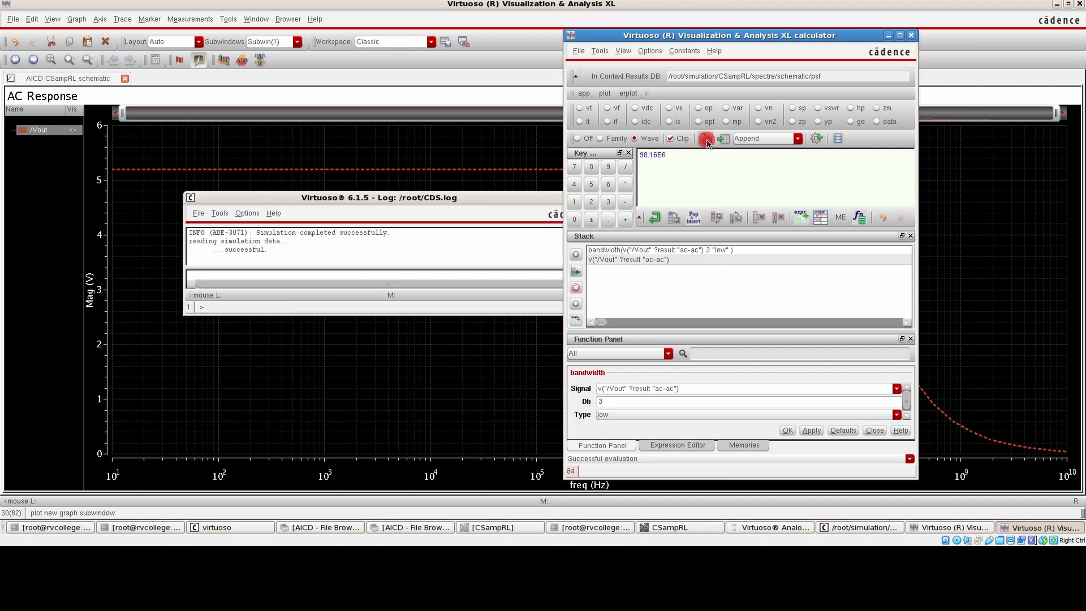
Minimize the calculator and switch to the PDF slides to review the device sizing design values
left_click(667, 180)
left_click(887, 38)
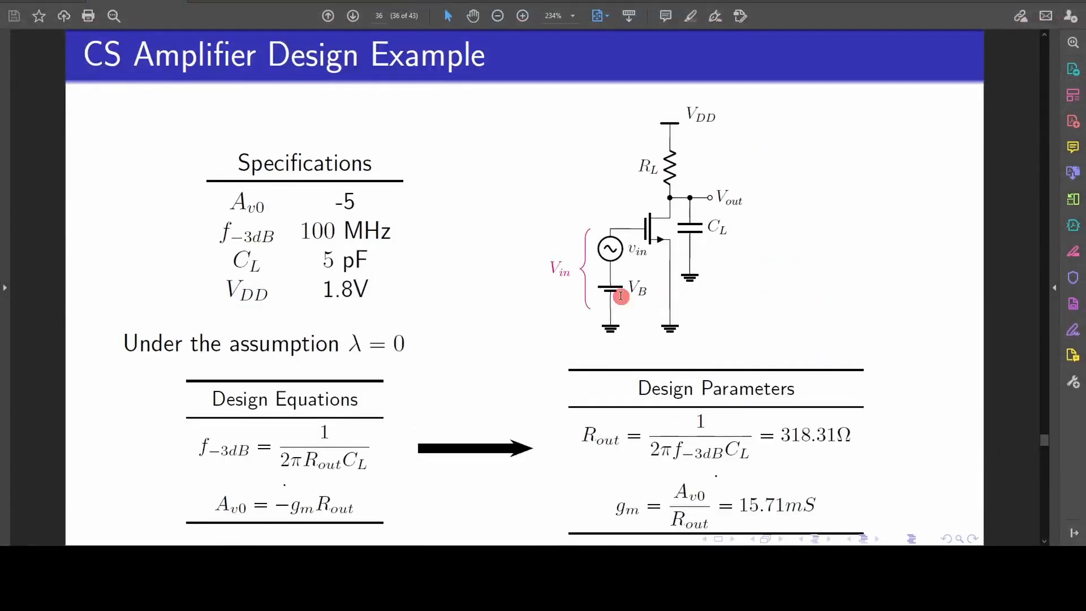
scroll(621, 297, "down", 4)
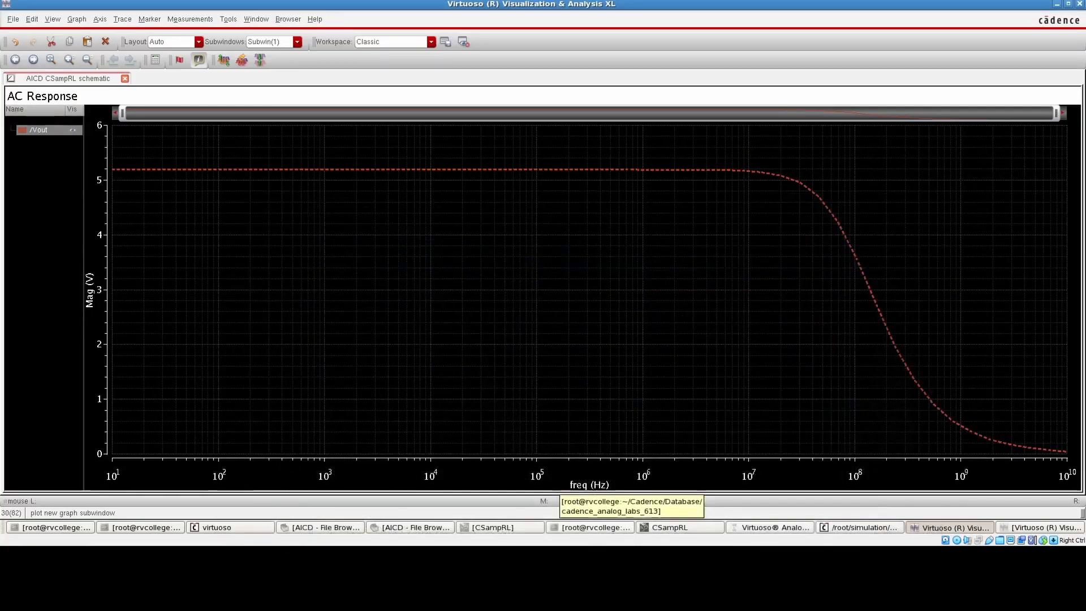
Switch back to the simulation environment and print the DC operating points of transistor M0
left_click(789, 527)
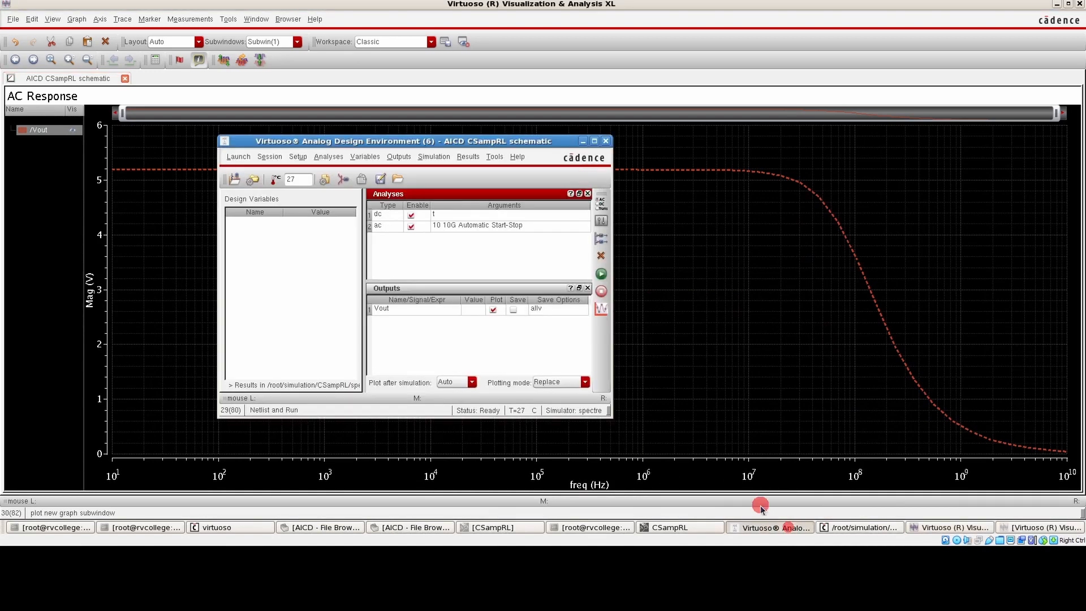
left_click(467, 158)
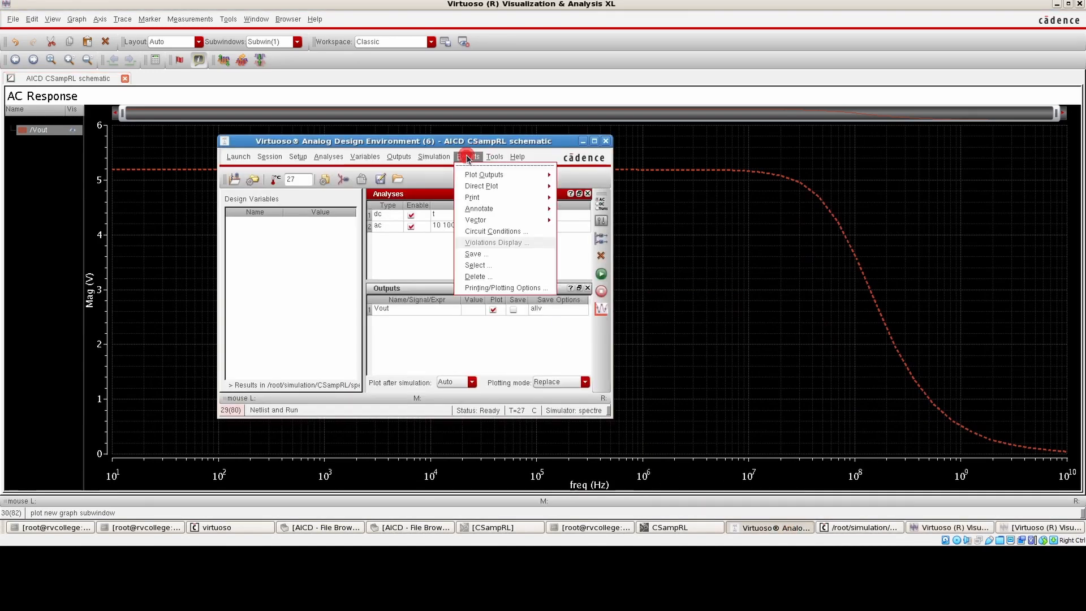
left_click(468, 198)
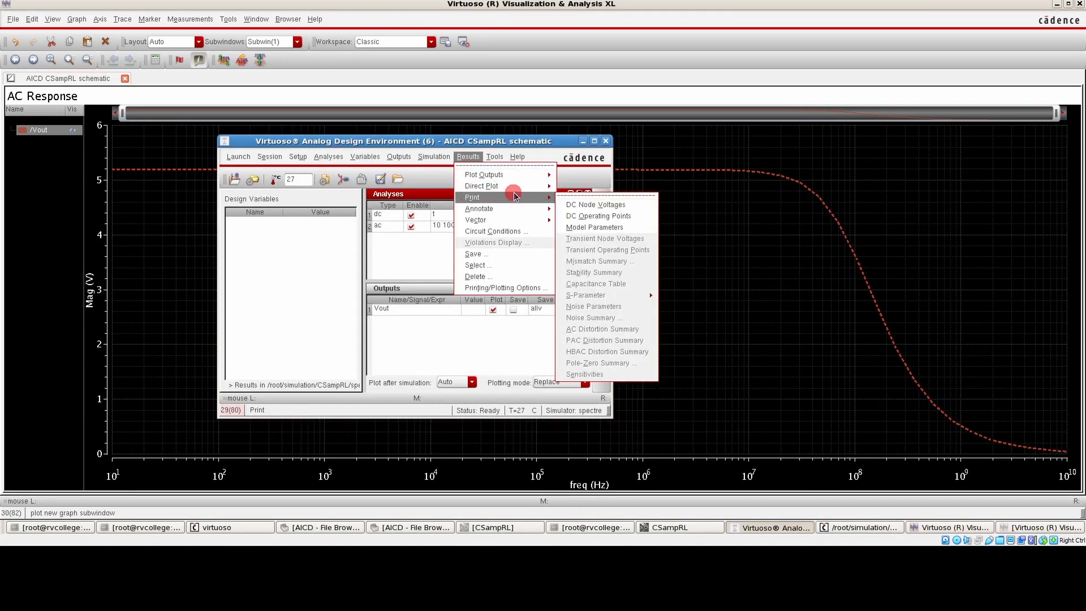
left_click(639, 218)
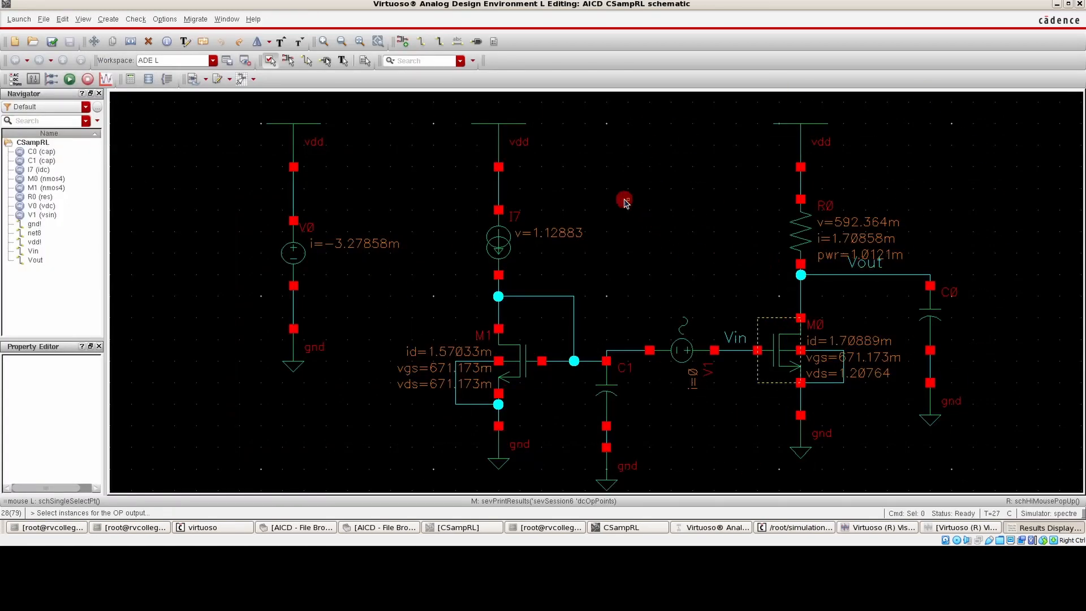
left_click(778, 350)
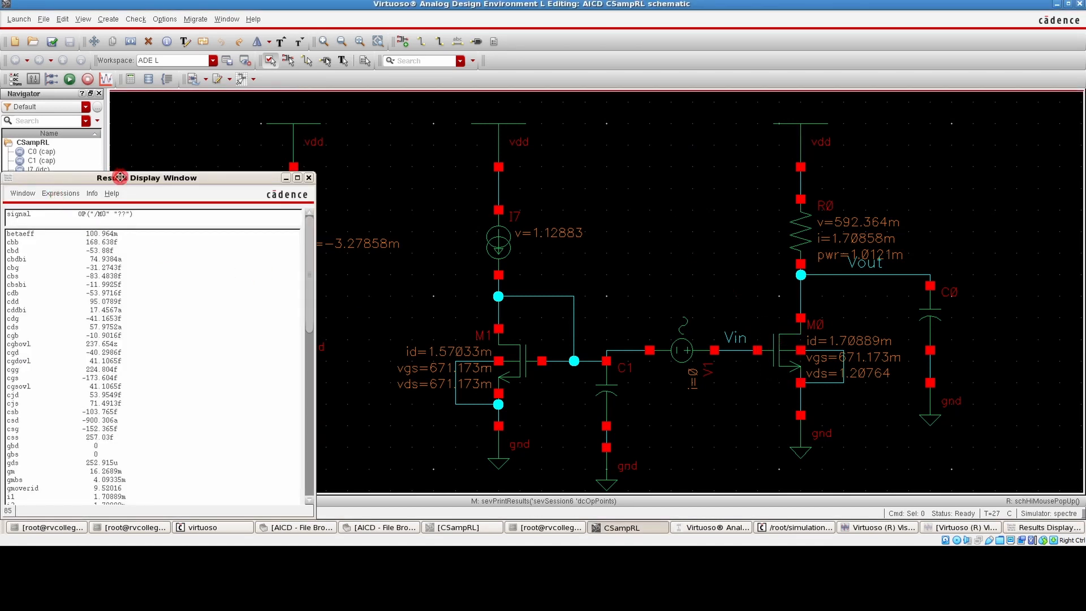
Examine gm, gmoverid and ids of M0 in the printed operating point list
left_click_drag(119, 177, 390, 99)
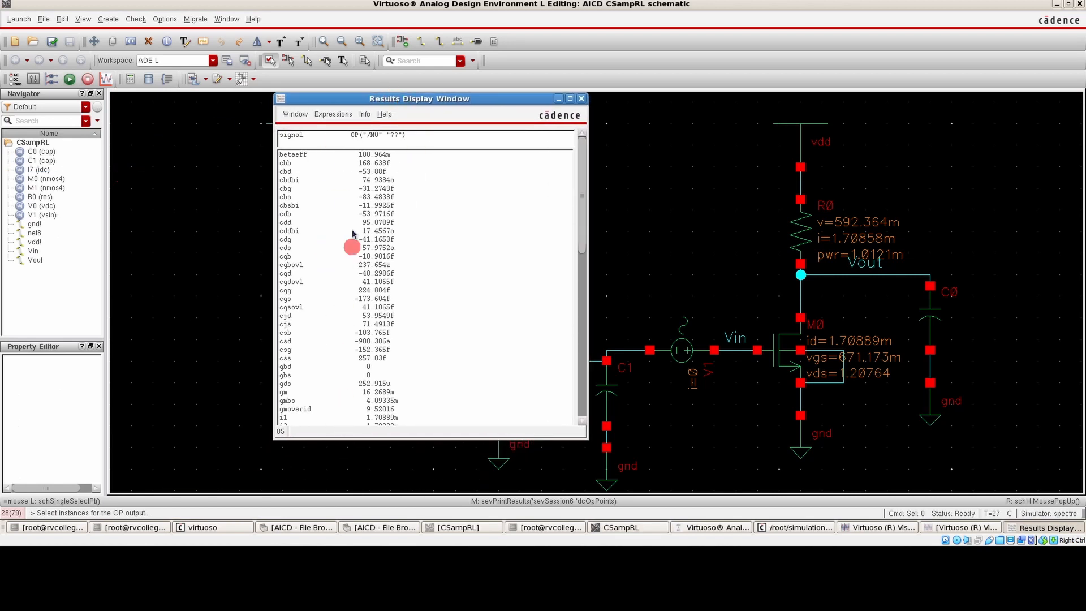
scroll(309, 362, "down", 1)
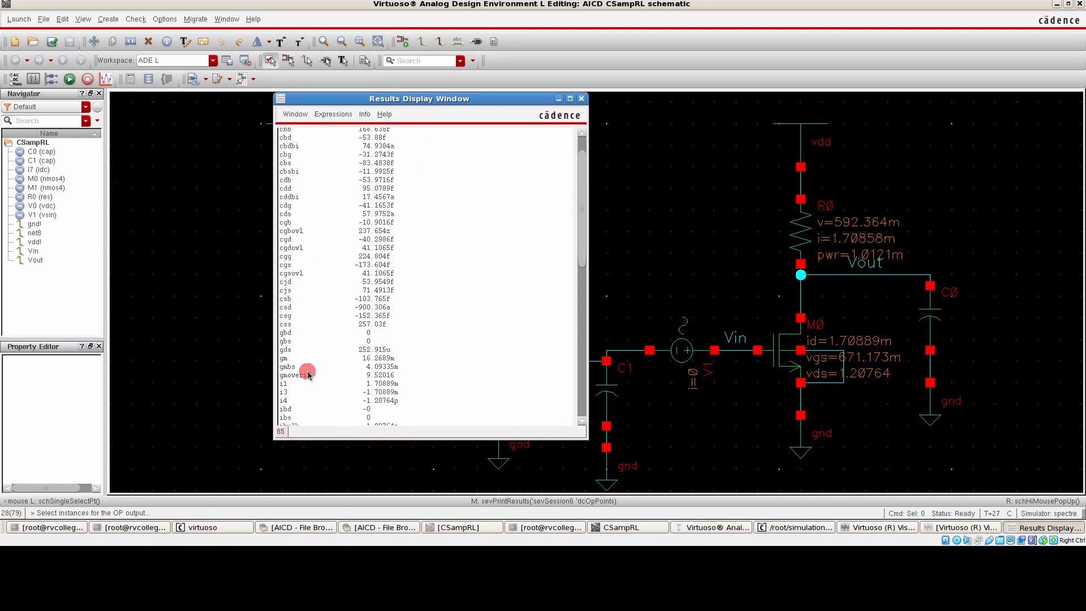
left_click(307, 375)
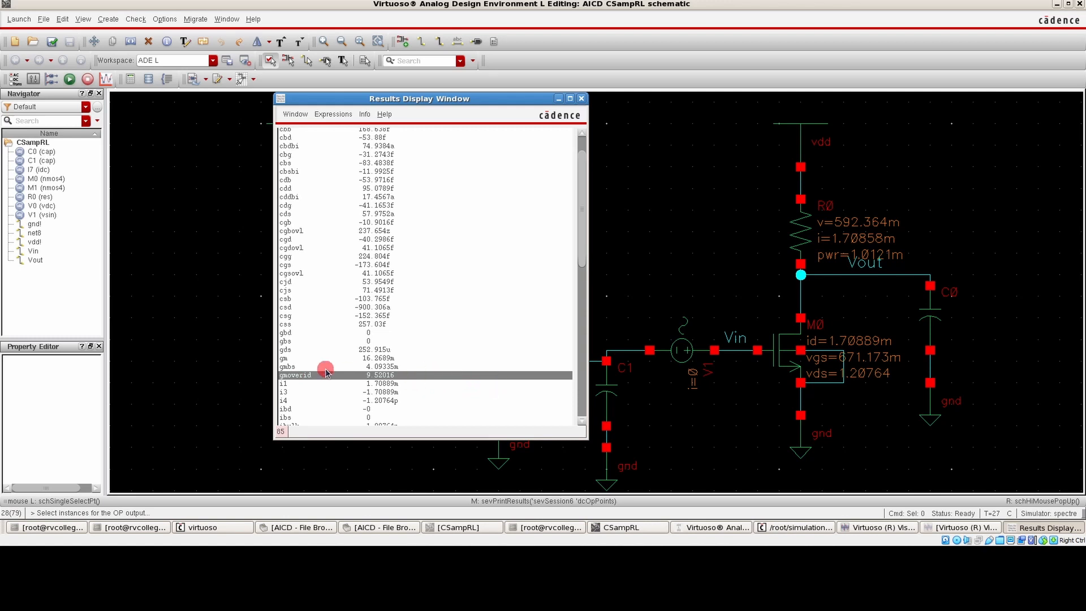
left_click(301, 358)
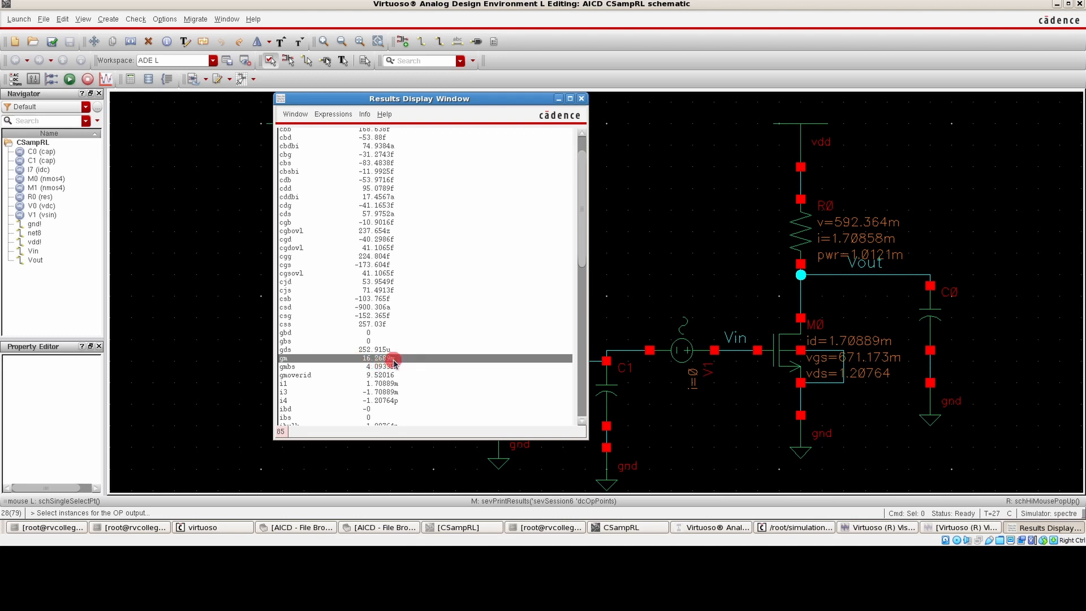
scroll(351, 344, "down", 1)
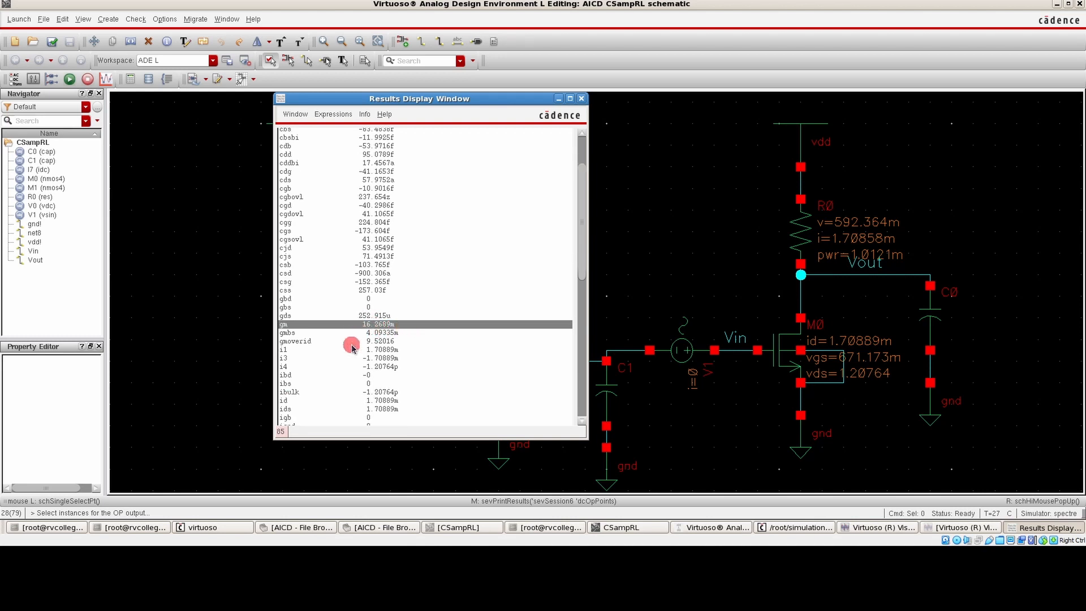
scroll(335, 387, "down", 1)
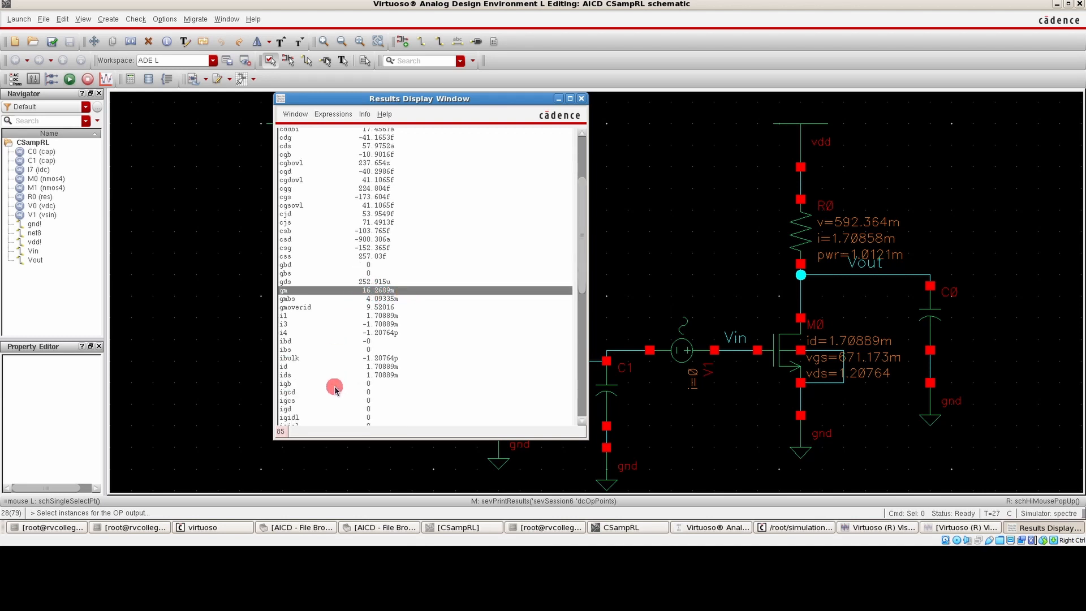
left_click(303, 376)
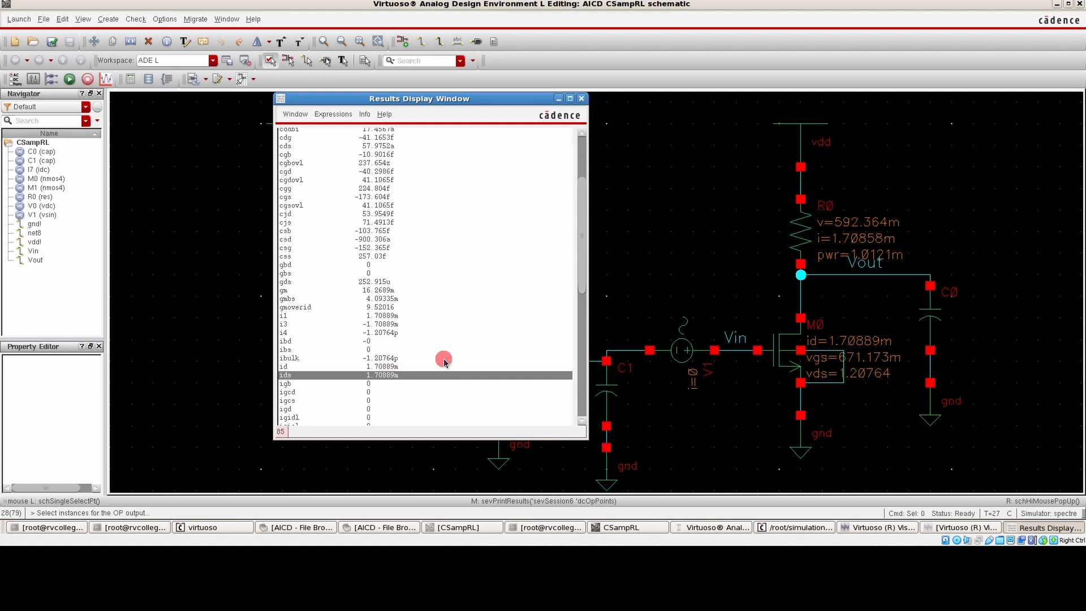
scroll(444, 359, "up", 4)
scroll(441, 260, "down", 4)
scroll(397, 335, "up", 4)
scroll(397, 334, "down", 3)
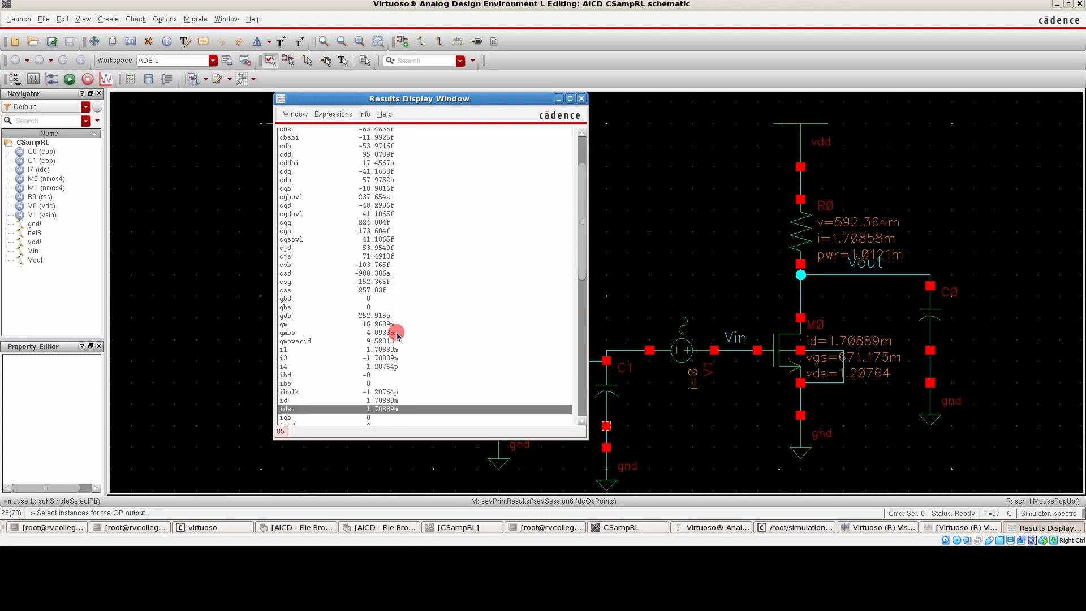
left_click(303, 341)
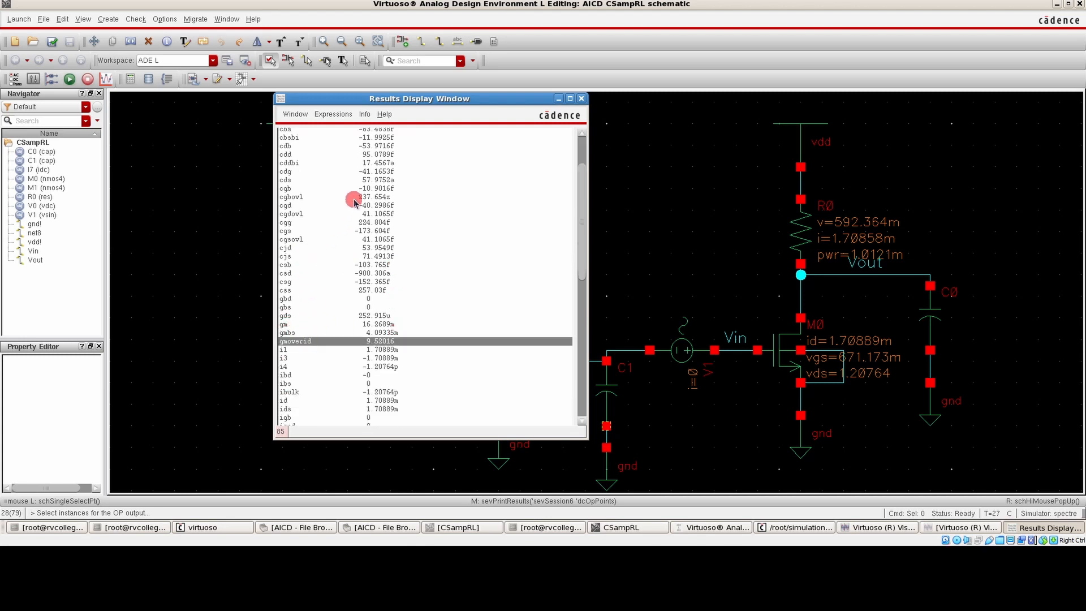
scroll(375, 356, "down", 4)
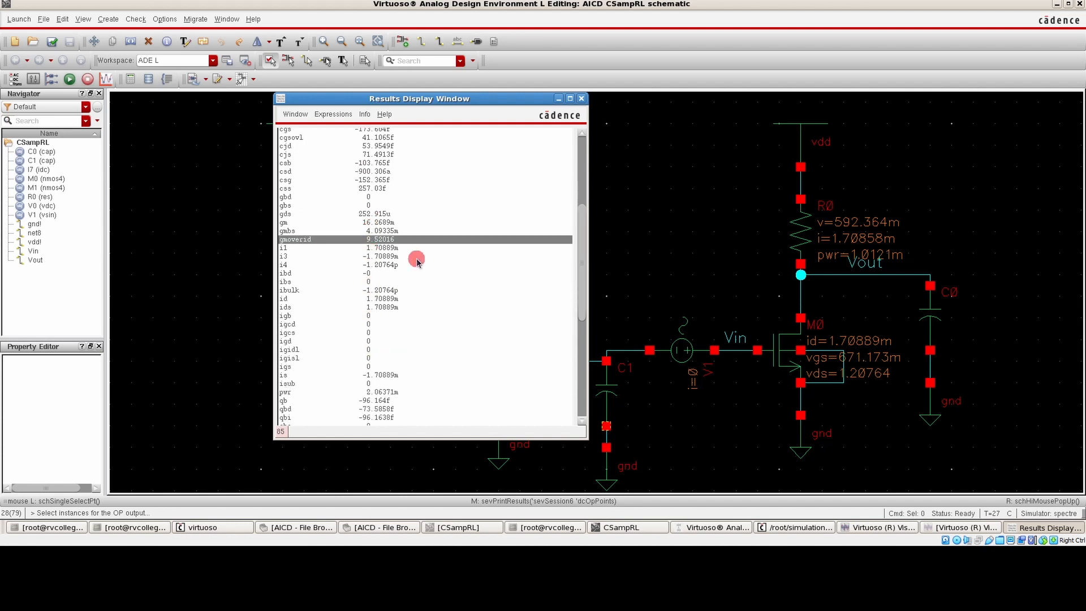